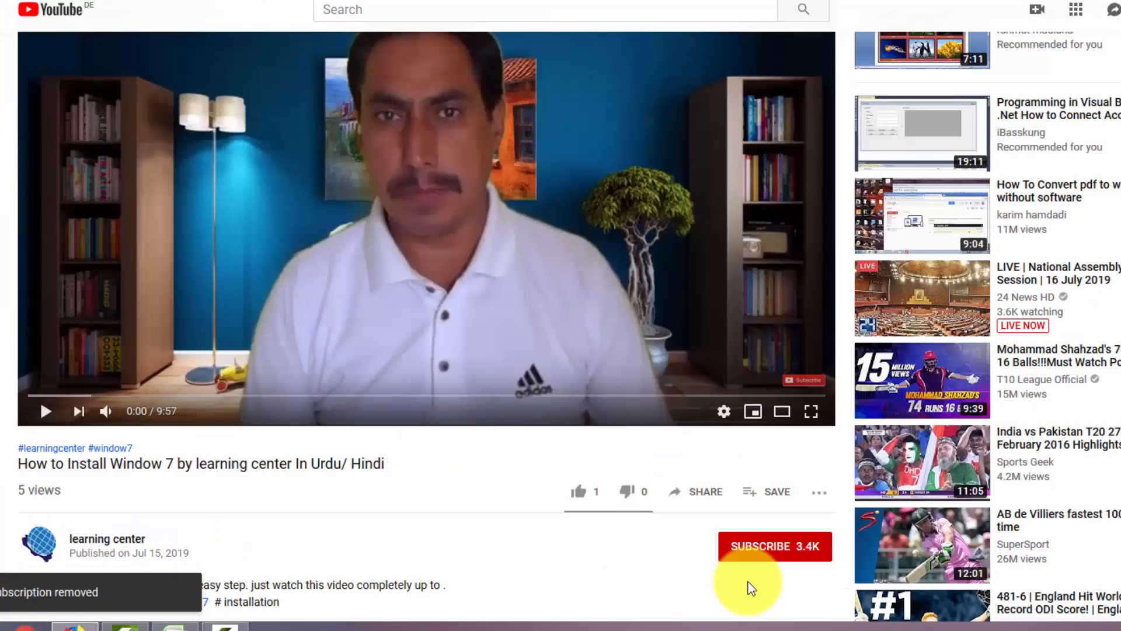
Subscribe to the learning center channel and switch on its notifications.
{"action": "left_click", "coordinate": [757, 548]}
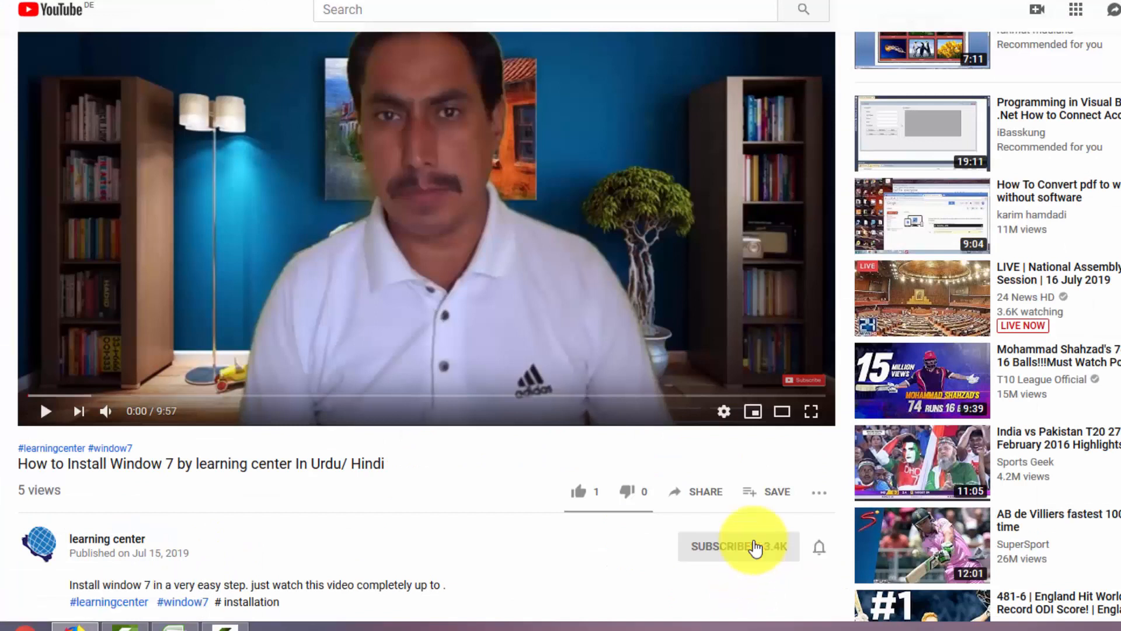
{"action": "left_click", "coordinate": [820, 552]}
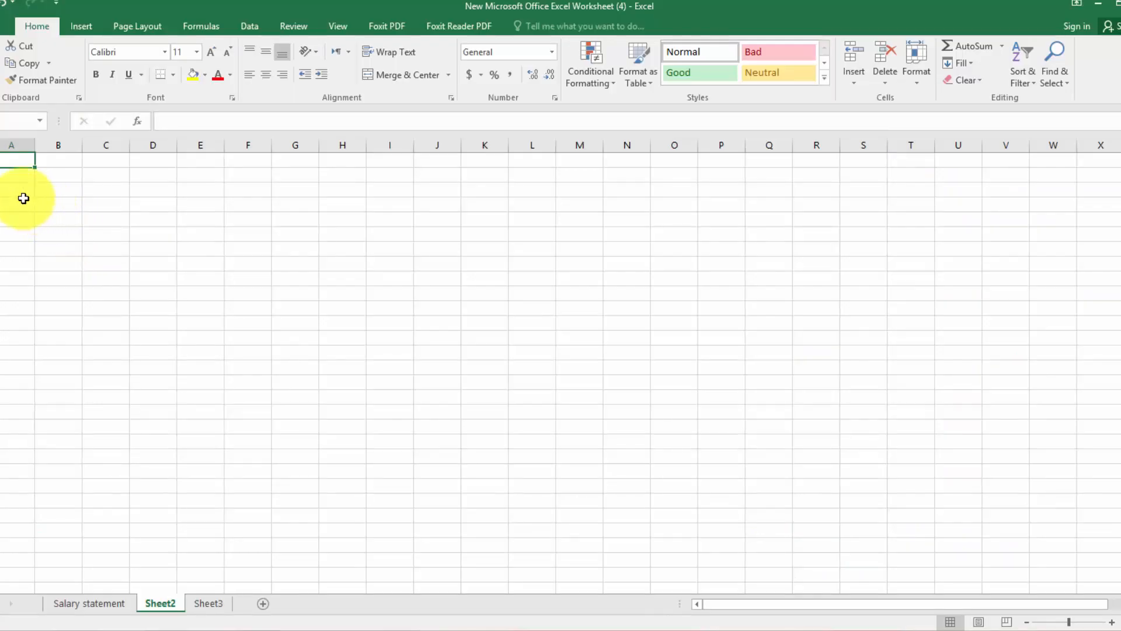
Switch to the Excel workbook and enter the column header S.No in cell A3 of Sheet2.
{"action": "left_click", "coordinate": [20, 194]}
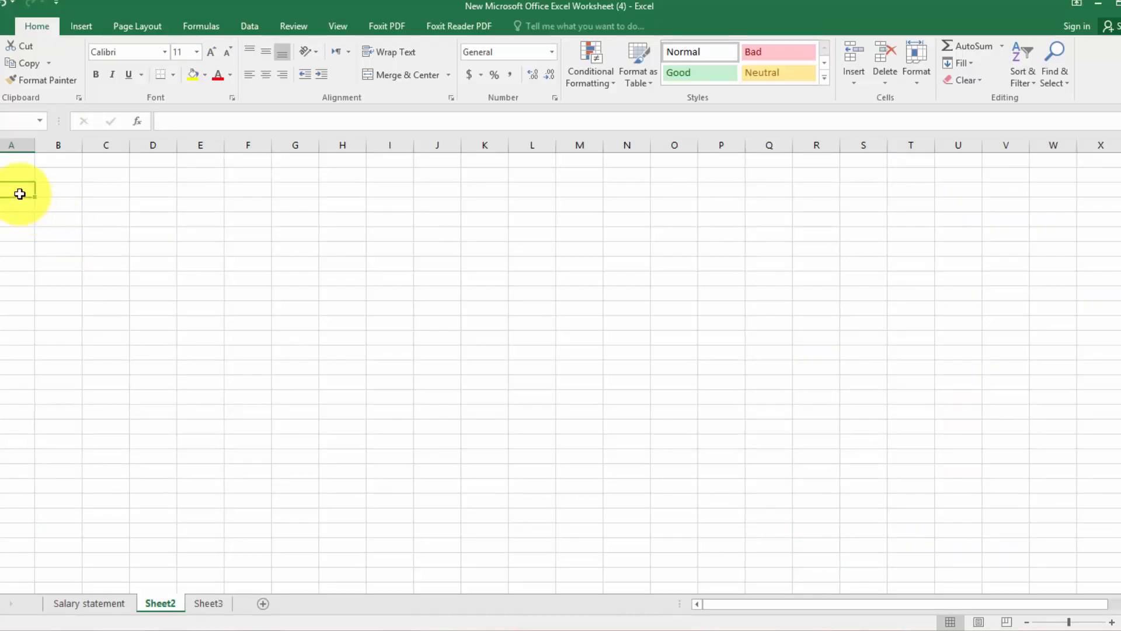
{"action": "type", "text": "S.No"}
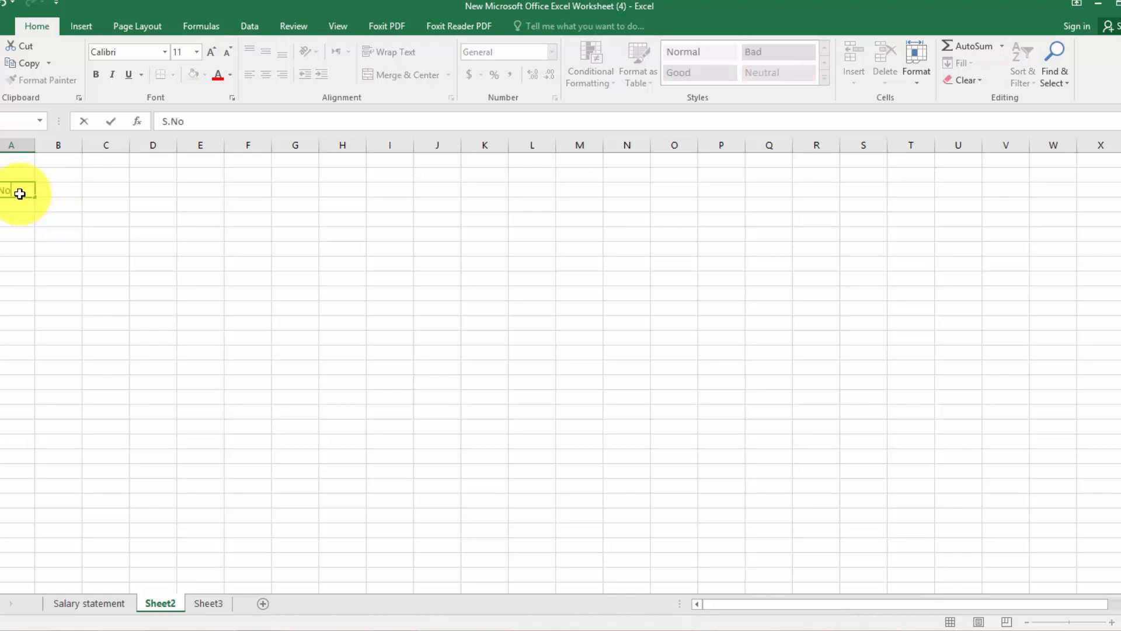
{"action": "key", "text": "Tab"}
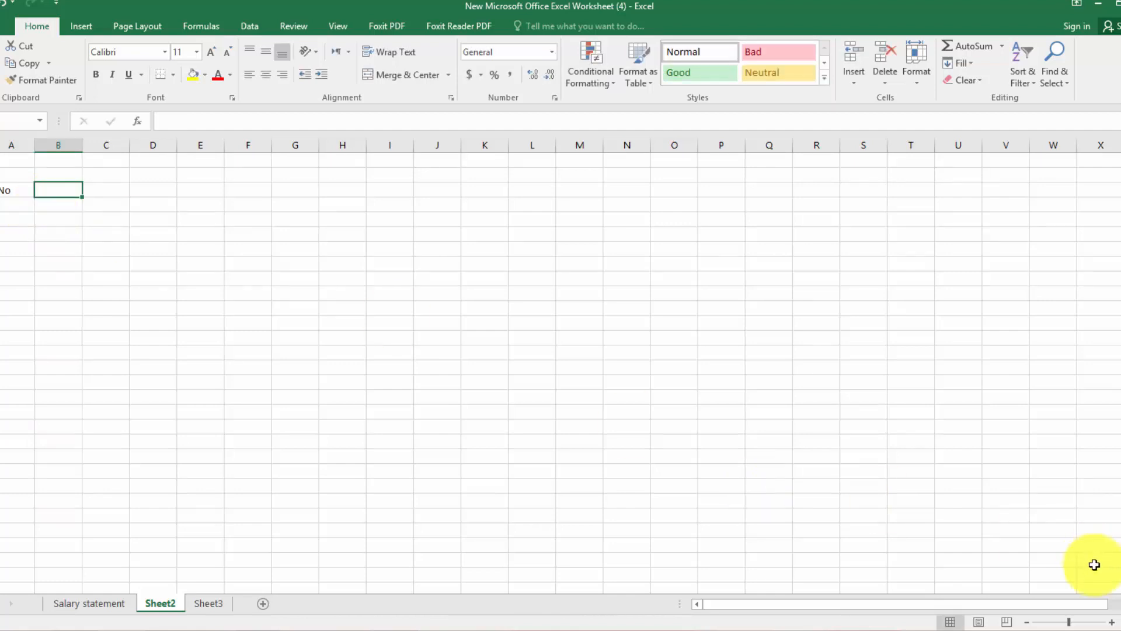
Enter E-Name as the next column header in cell B3, beside S.No.
{"action": "left_click", "coordinate": [1111, 621]}
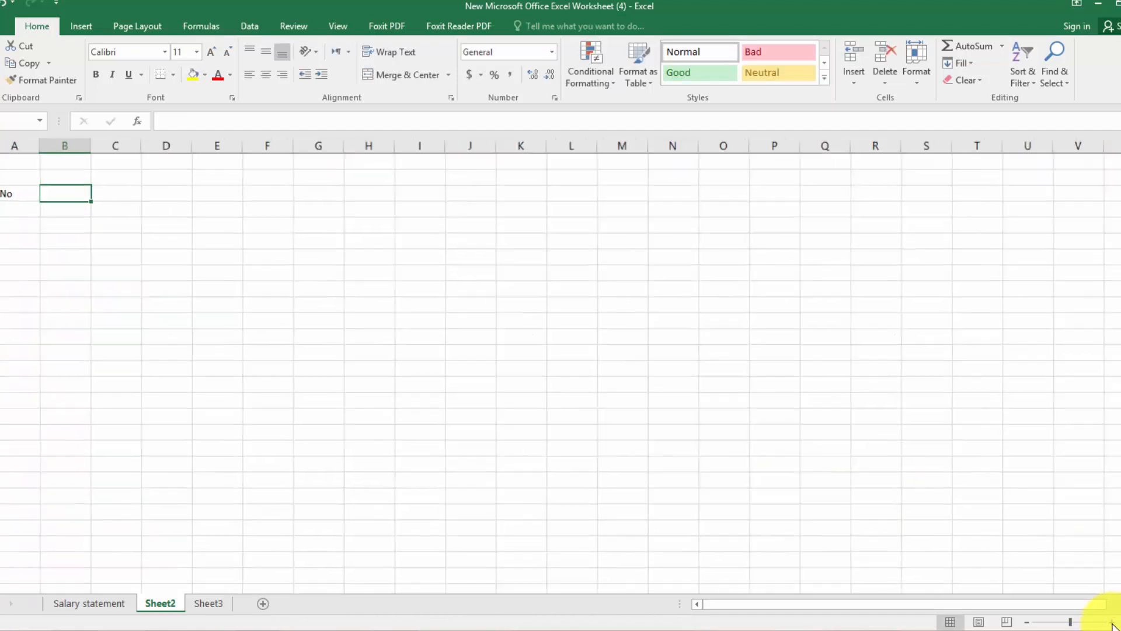
{"action": "left_click", "coordinate": [1112, 621]}
{"action": "left_click", "coordinate": [1112, 621]}
{"action": "left_click", "coordinate": [1112, 621]}
{"action": "left_click", "coordinate": [1112, 621]}
{"action": "left_click", "coordinate": [1112, 621]}
{"action": "left_click", "coordinate": [1112, 621]}
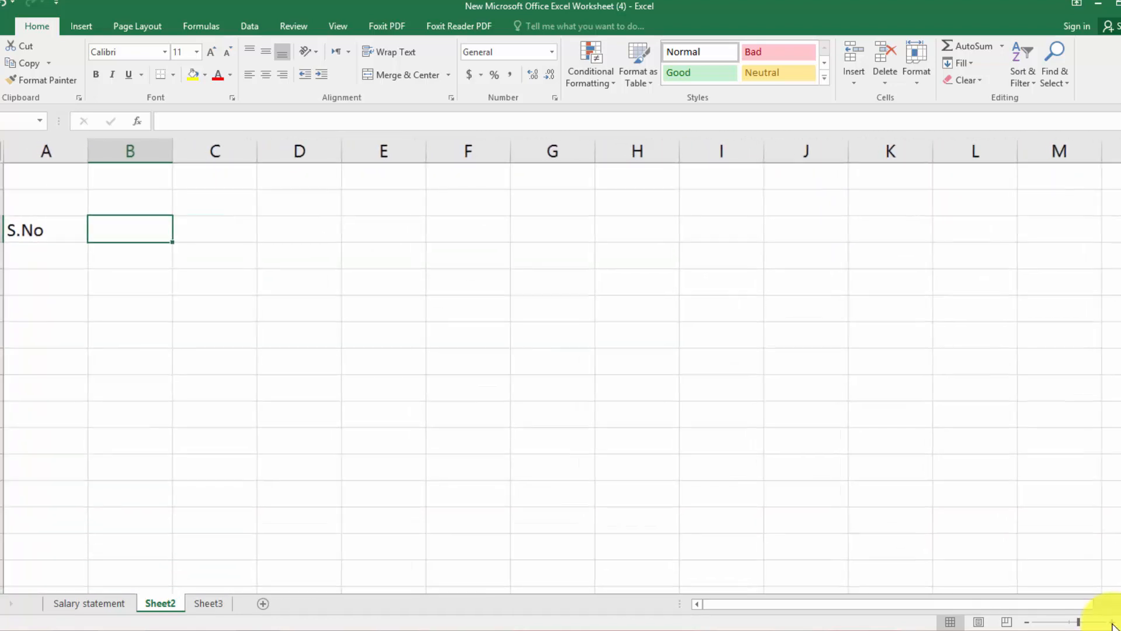
{"action": "left_click", "coordinate": [1112, 622]}
{"action": "left_click", "coordinate": [1111, 621]}
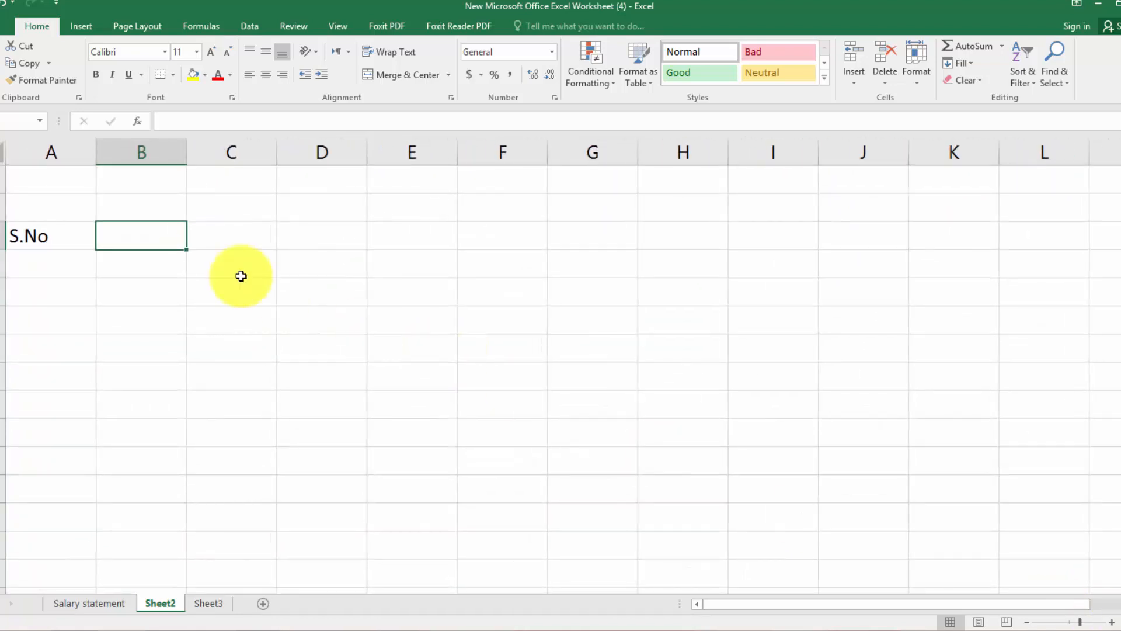
{"action": "type", "text": "E"}
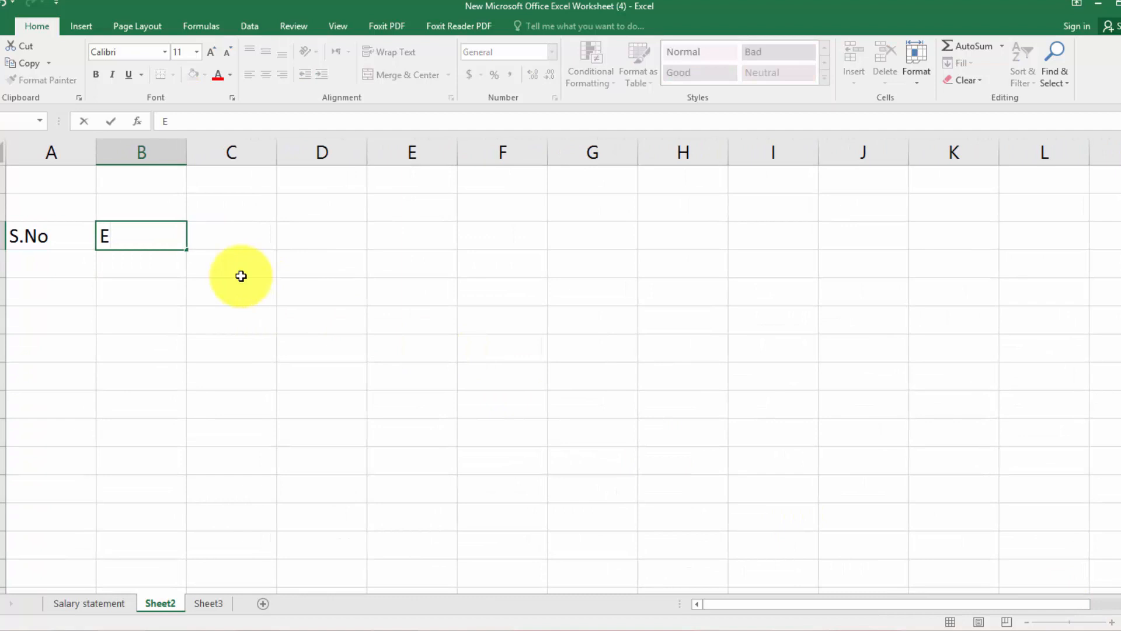
{"action": "type", "text": "-Name"}
{"action": "key", "text": "Tab"}
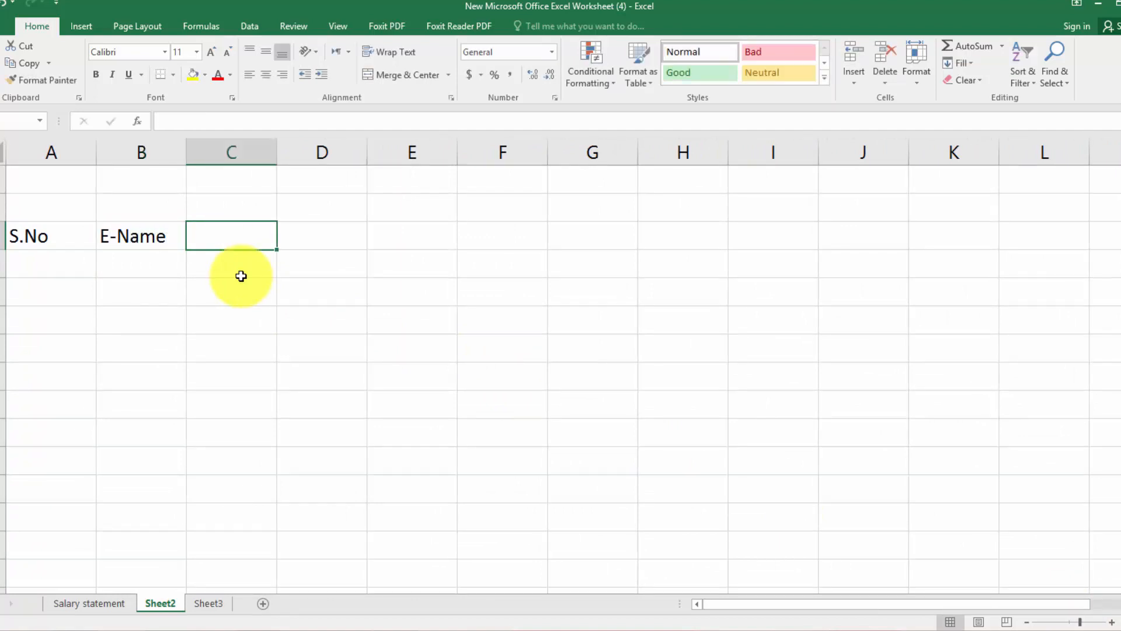
Enter E-Code as the column header in cell C3.
{"action": "type", "text": "E-"}
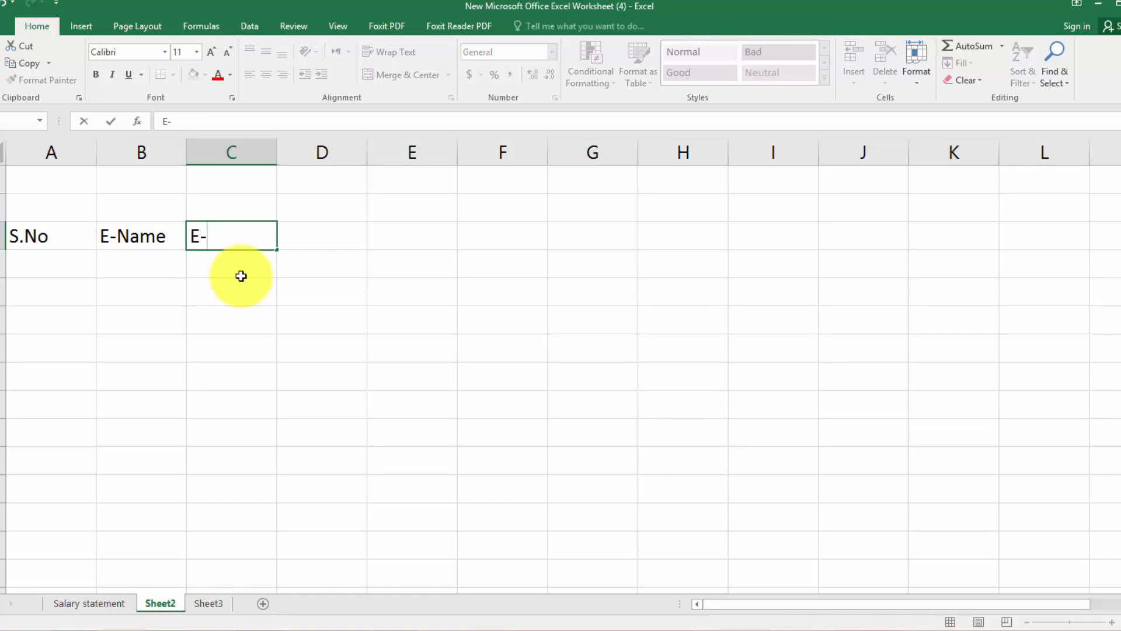
{"action": "type", "text": "COde"}
{"action": "key", "text": "BackSpace"}
{"action": "key", "text": "BackSpace"}
{"action": "key", "text": "BackSpace"}
{"action": "type", "text": "ode"}
{"action": "key", "text": "Tab"}
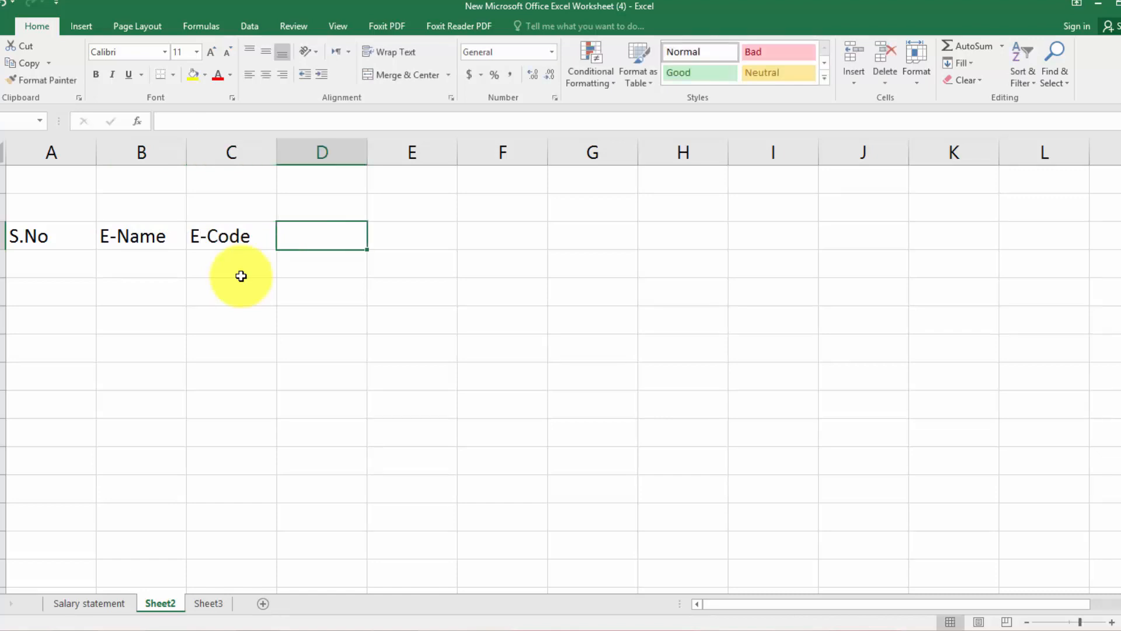
Enter the column headers Designation in D3 and Basic Pay in E3.
{"action": "type", "text": "Designation"}
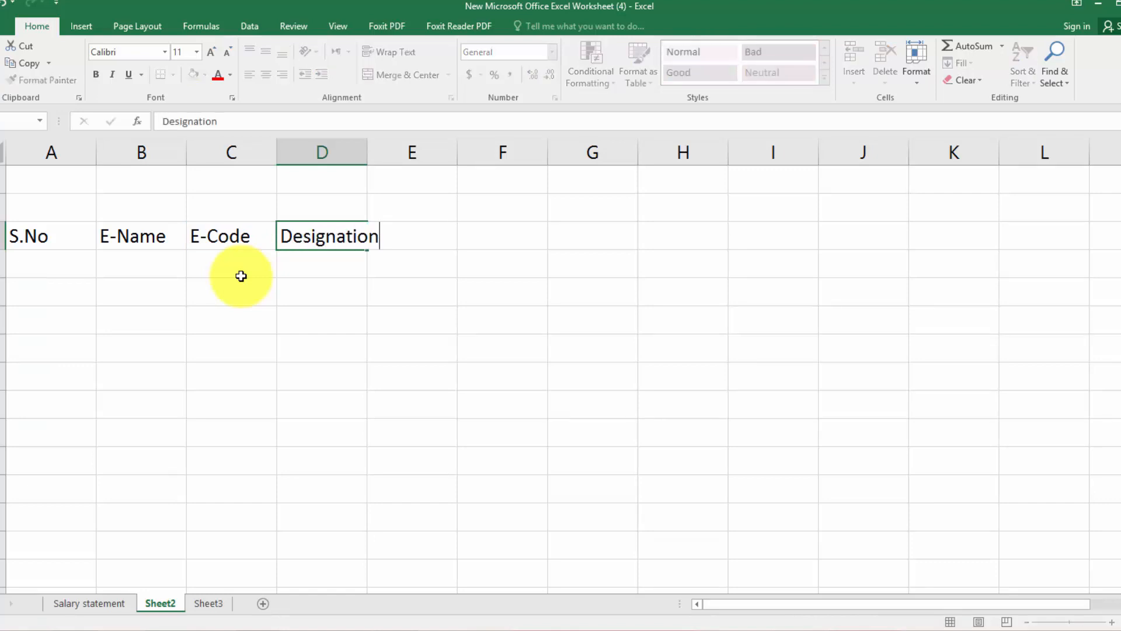
{"action": "key", "text": "Tab"}
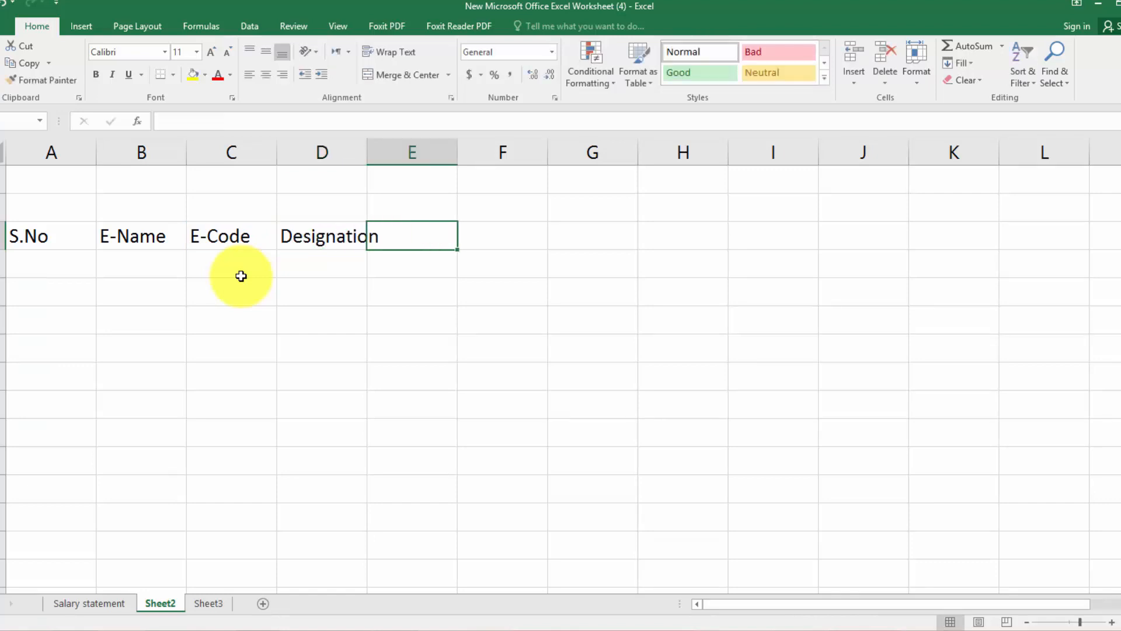
{"action": "type", "text": "Basic "}
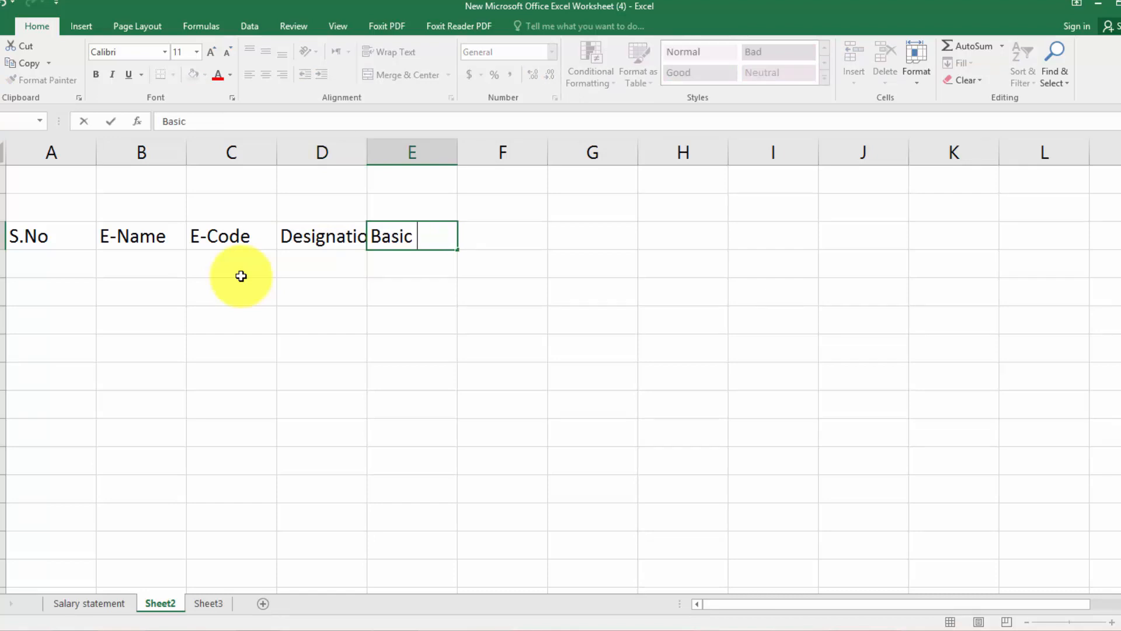
{"action": "type", "text": "Pay"}
{"action": "key", "text": "Tab"}
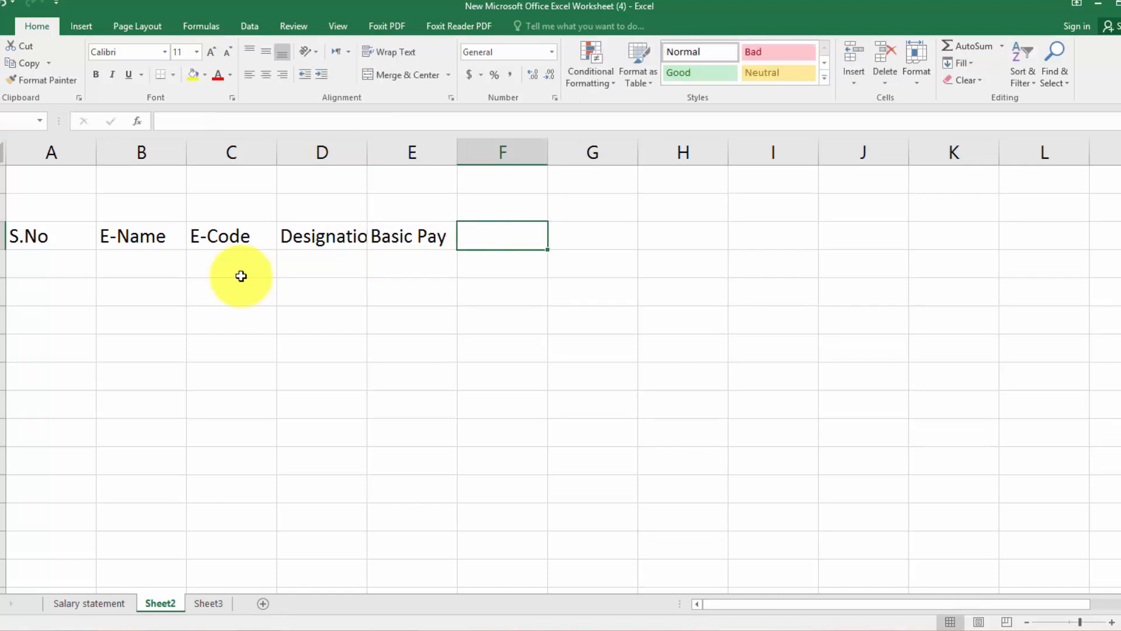
Enter the column headers HR, MA, CA and DA in cells F3 to I3.
{"action": "type", "text": "HR"}
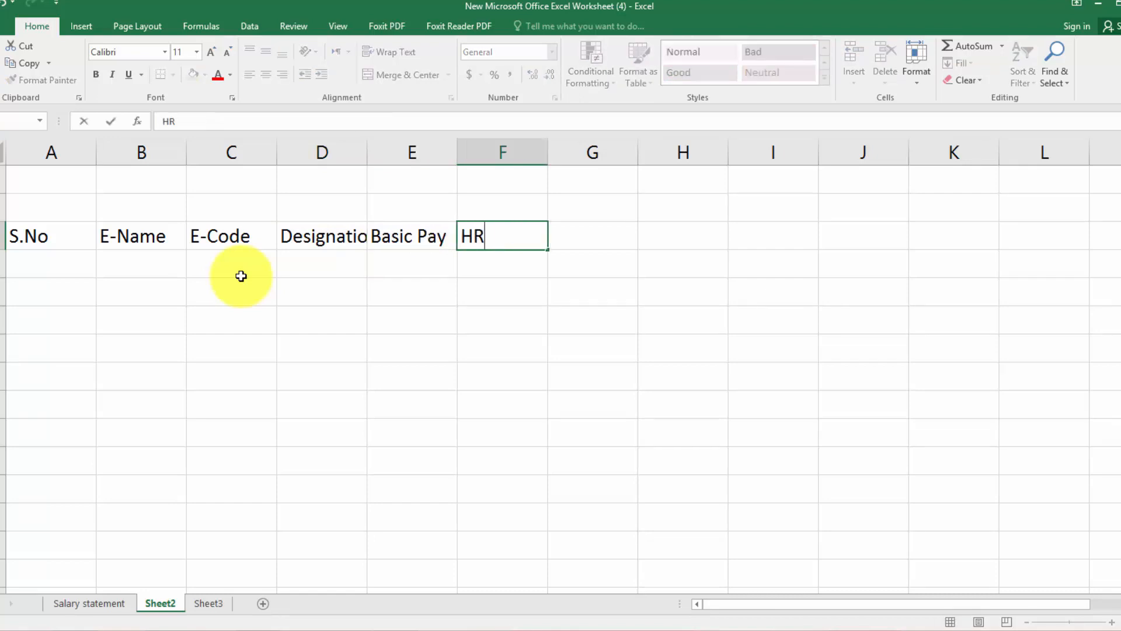
{"action": "key", "text": "Tab"}
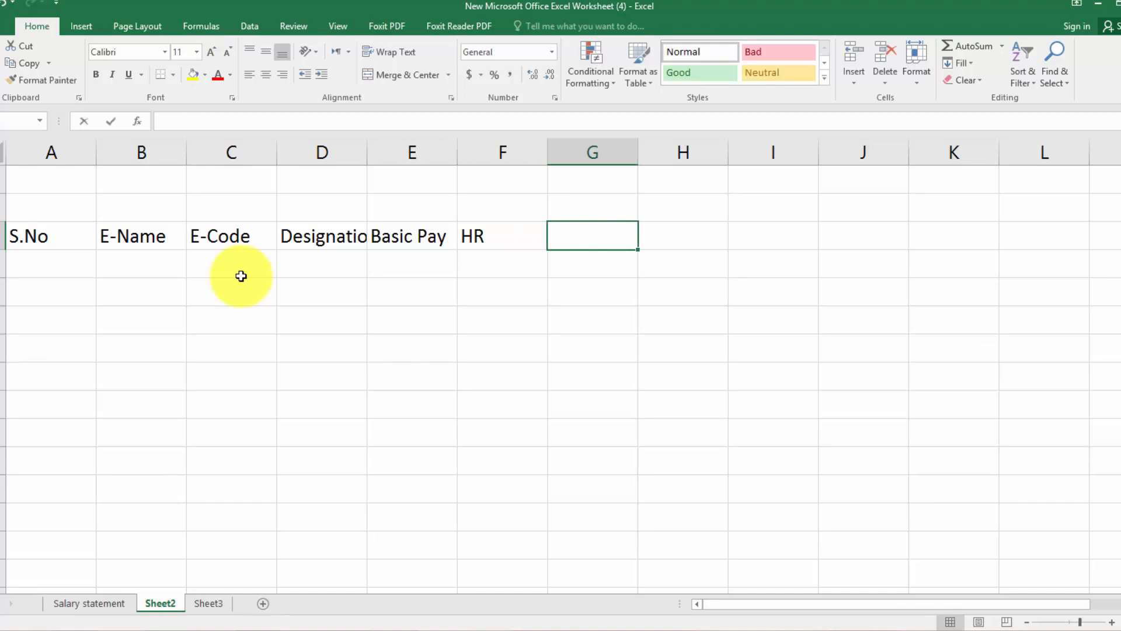
{"action": "type", "text": "MA"}
{"action": "key", "text": "Tab"}
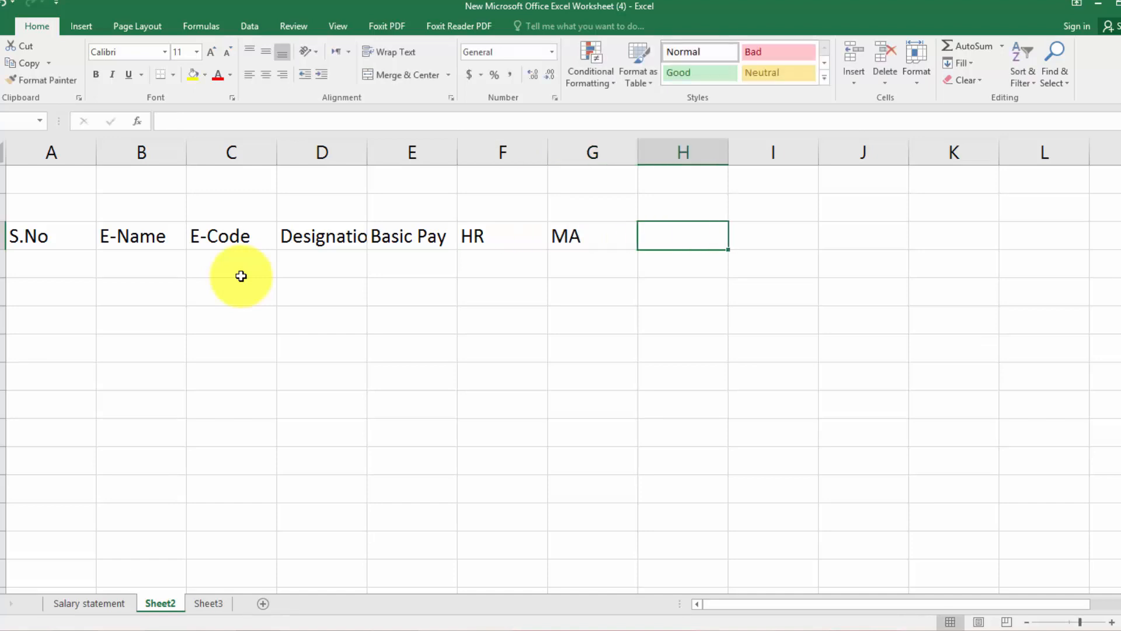
{"action": "type", "text": "CA"}
{"action": "key", "text": "Tab"}
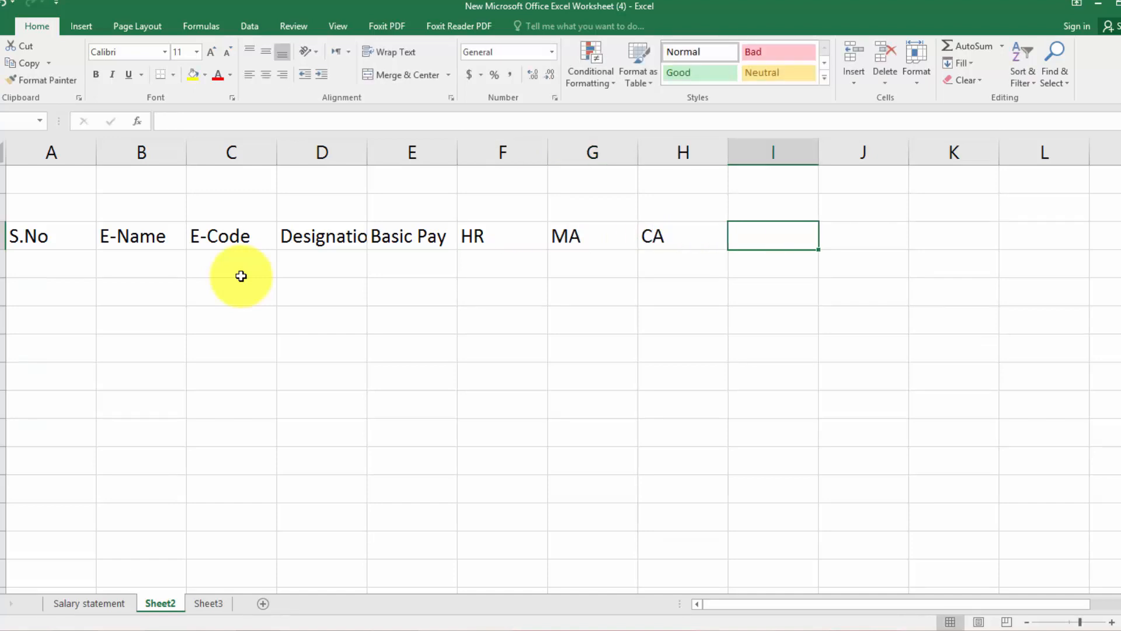
{"action": "type", "text": "DA"}
{"action": "key", "text": "Tab"}
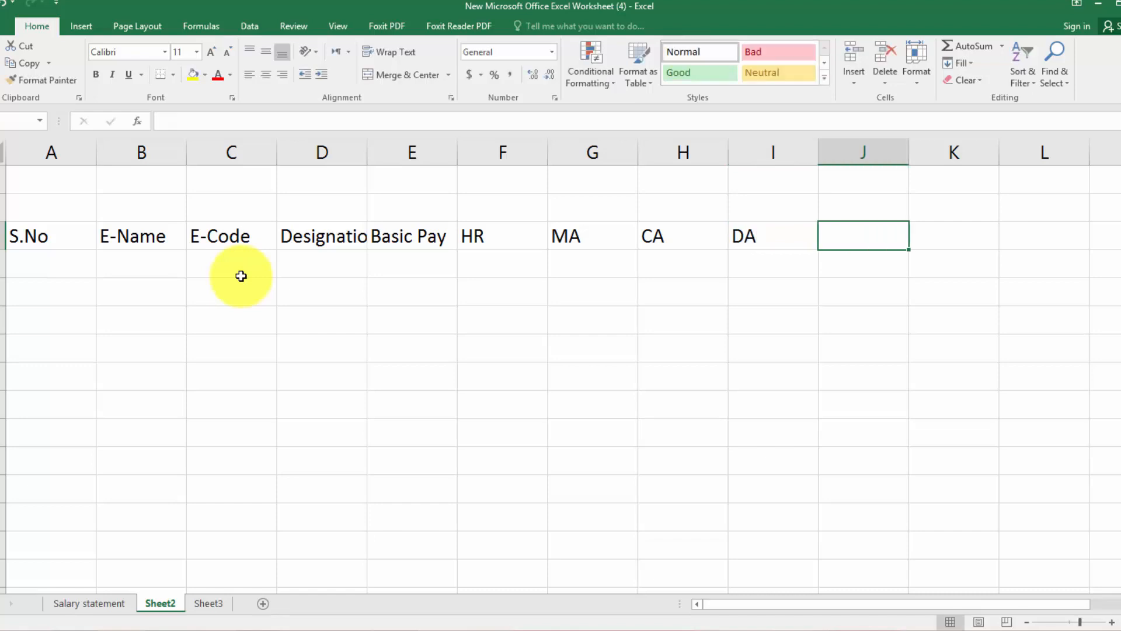
Enter the column headers Gross Pay, Income Tax and Net Pay in cells J3 to L3.
{"action": "type", "text": "Gross "}
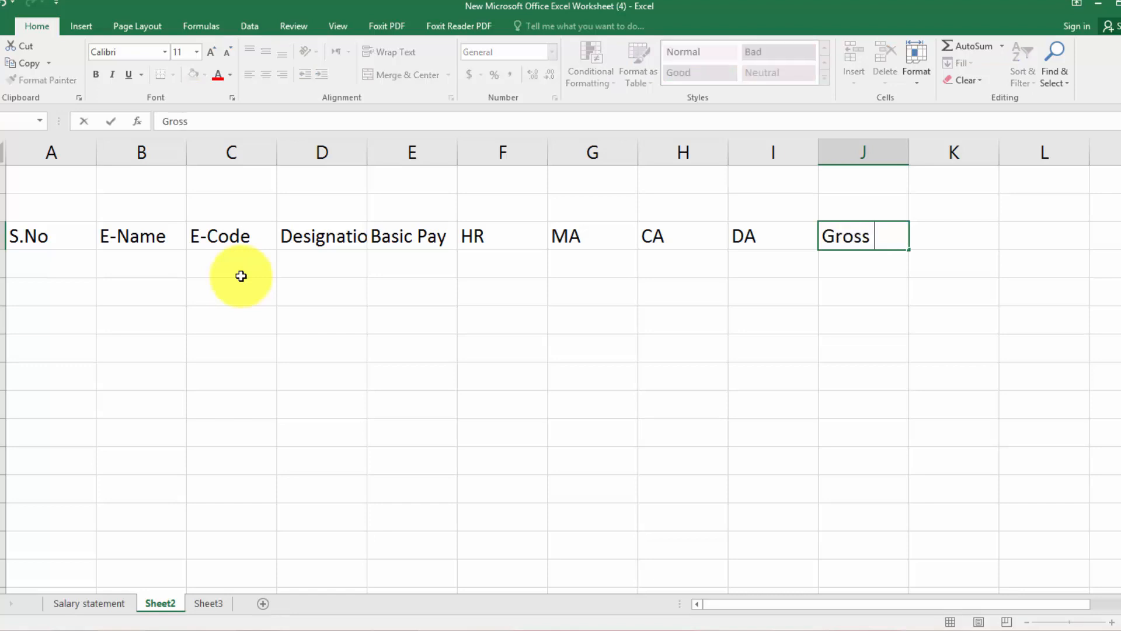
{"action": "type", "text": "Pay"}
{"action": "key", "text": "Tab"}
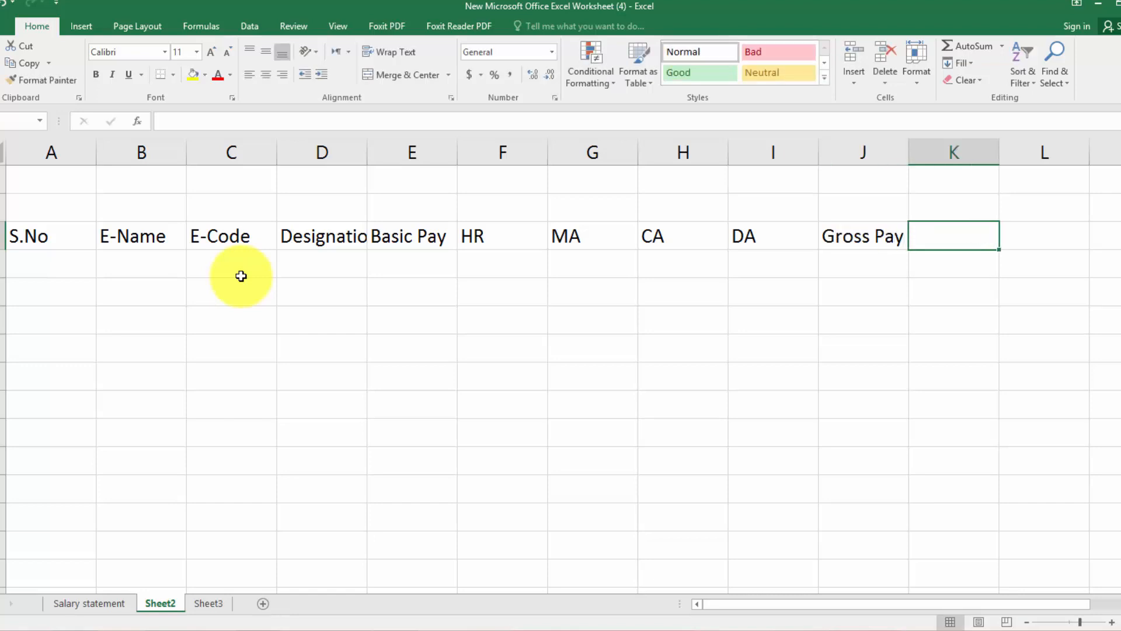
{"action": "type", "text": "Income"}
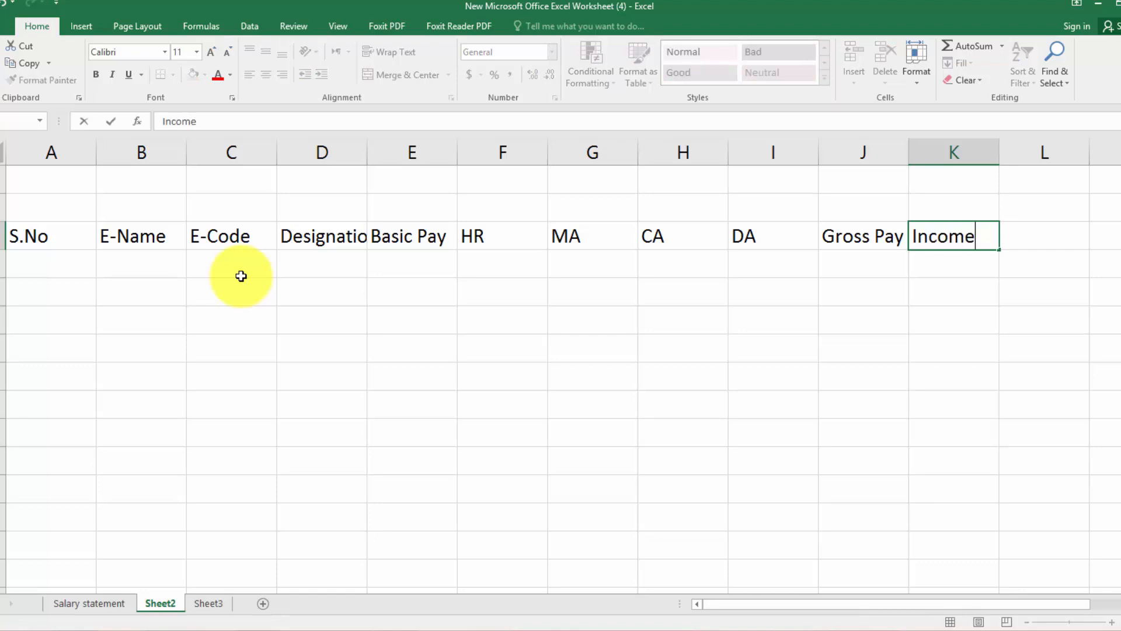
{"action": "type", "text": " Tax"}
{"action": "key", "text": "Tab"}
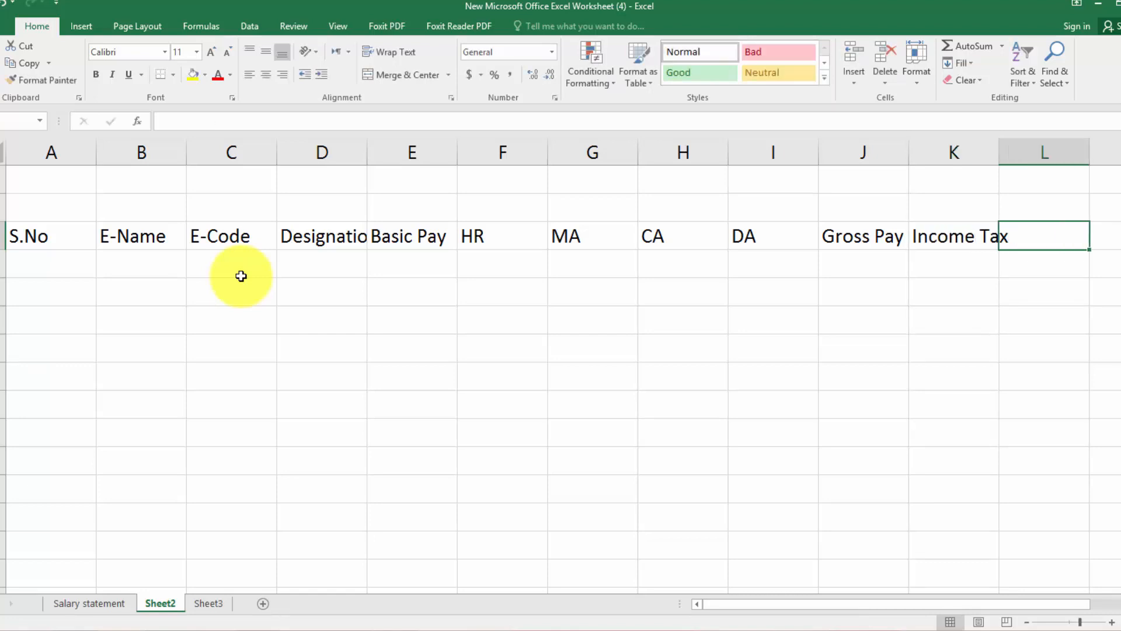
{"action": "type", "text": "Net "}
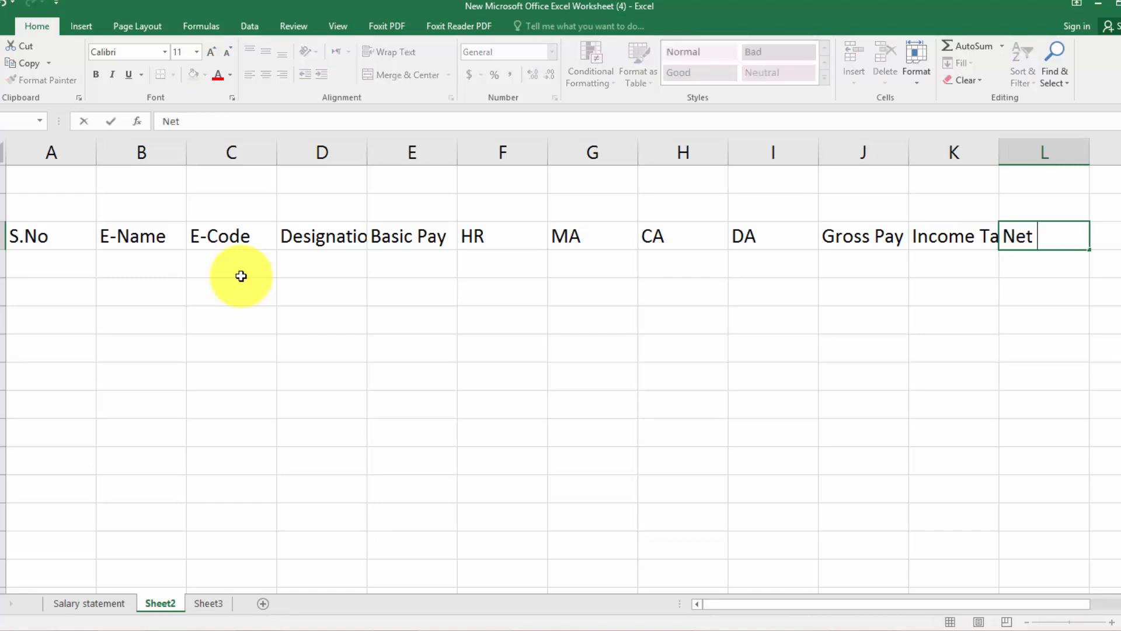
{"action": "type", "text": "Pay"}
{"action": "key", "text": "Tab"}
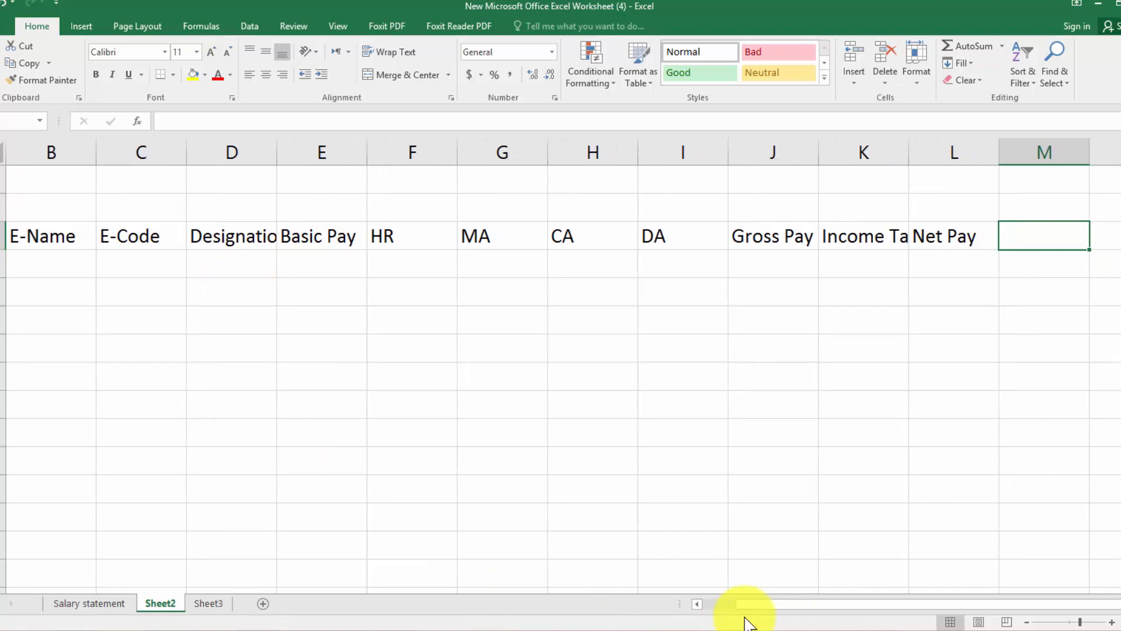
Enter the serial numbers 1 and 2 in cells A4 and A5 under the S.No header.
{"action": "left_click", "coordinate": [696, 605]}
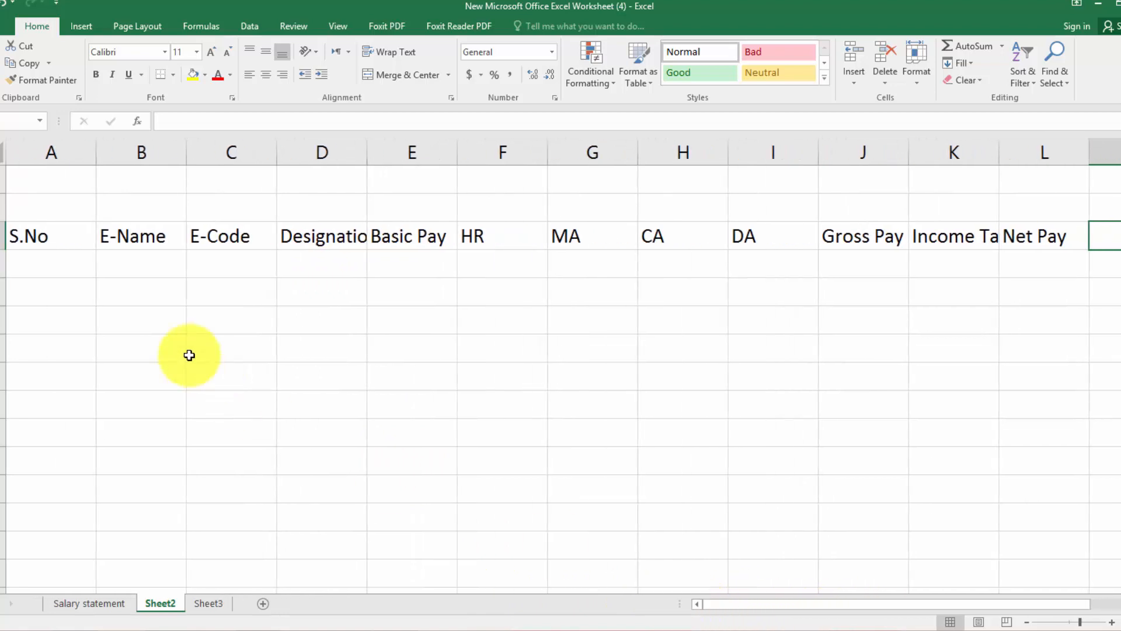
{"action": "left_click", "coordinate": [71, 263]}
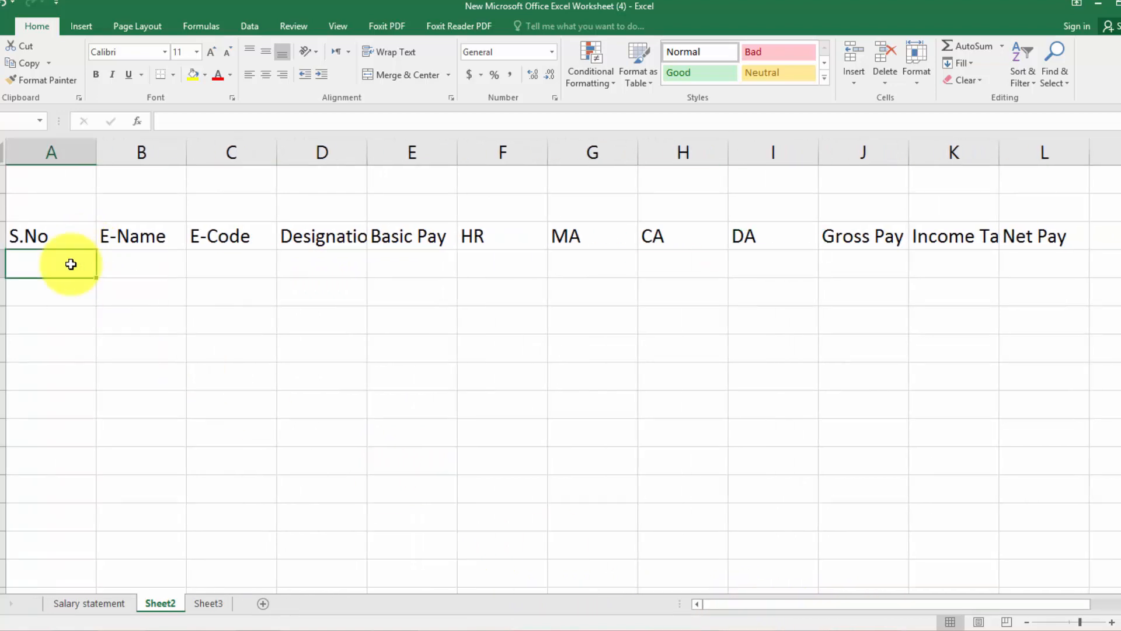
{"action": "type", "text": "1"}
{"action": "key", "text": "Return"}
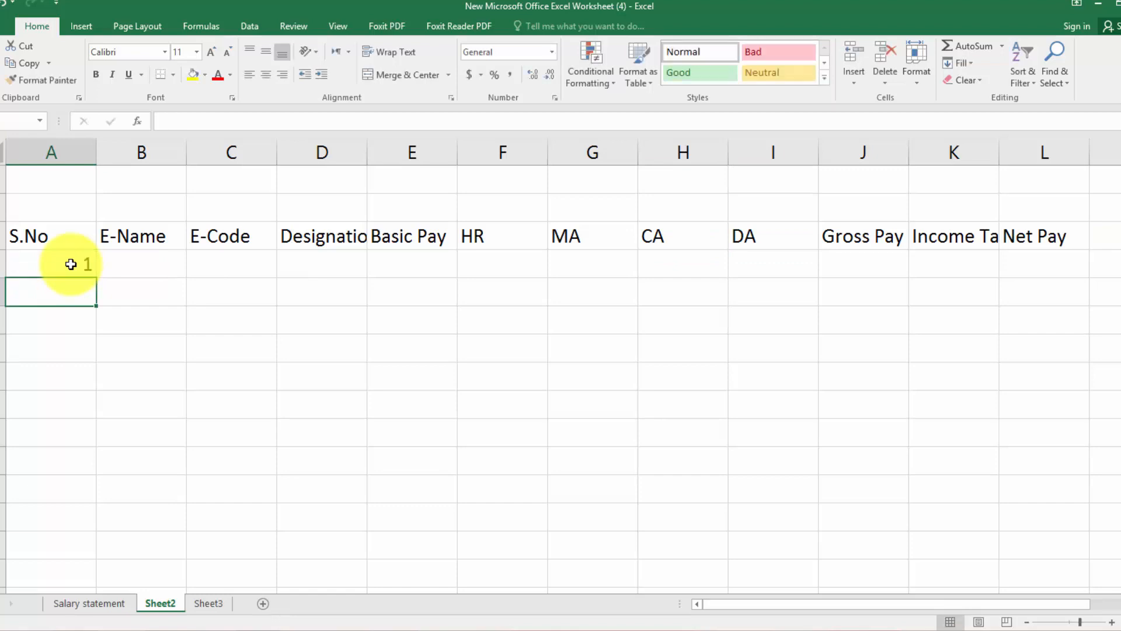
{"action": "type", "text": "2"}
{"action": "key", "text": "Return"}
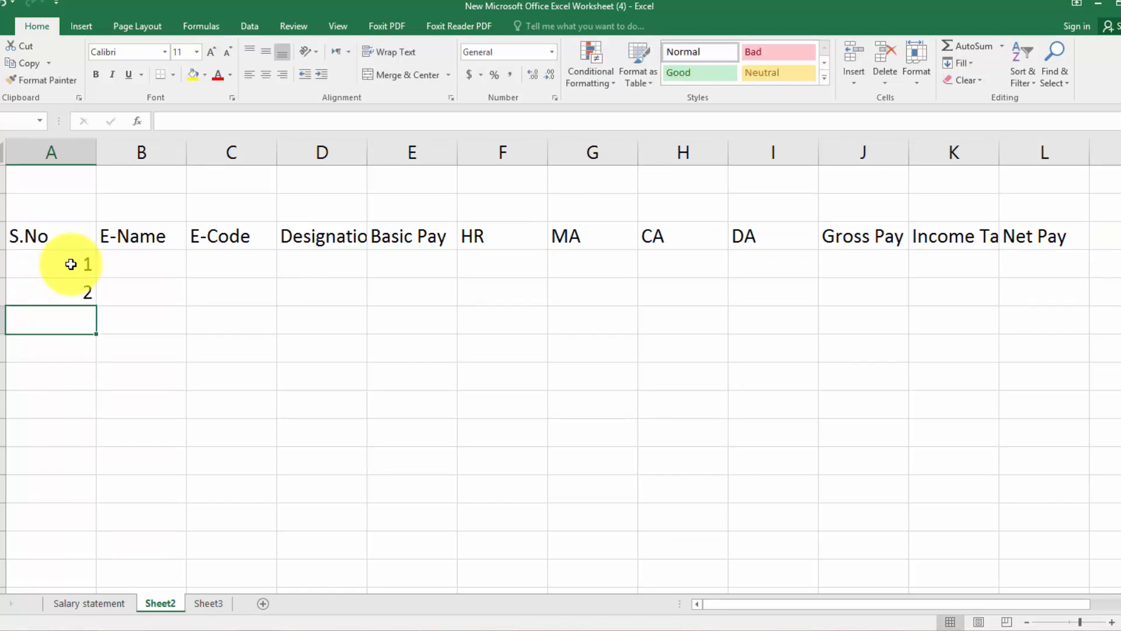
Extend the serial-number series from A4:A5 down to 12 in A15, and select the first cell under E-Name.
{"action": "left_click_drag", "start_coordinate": [71, 264], "coordinate": [70, 289]}
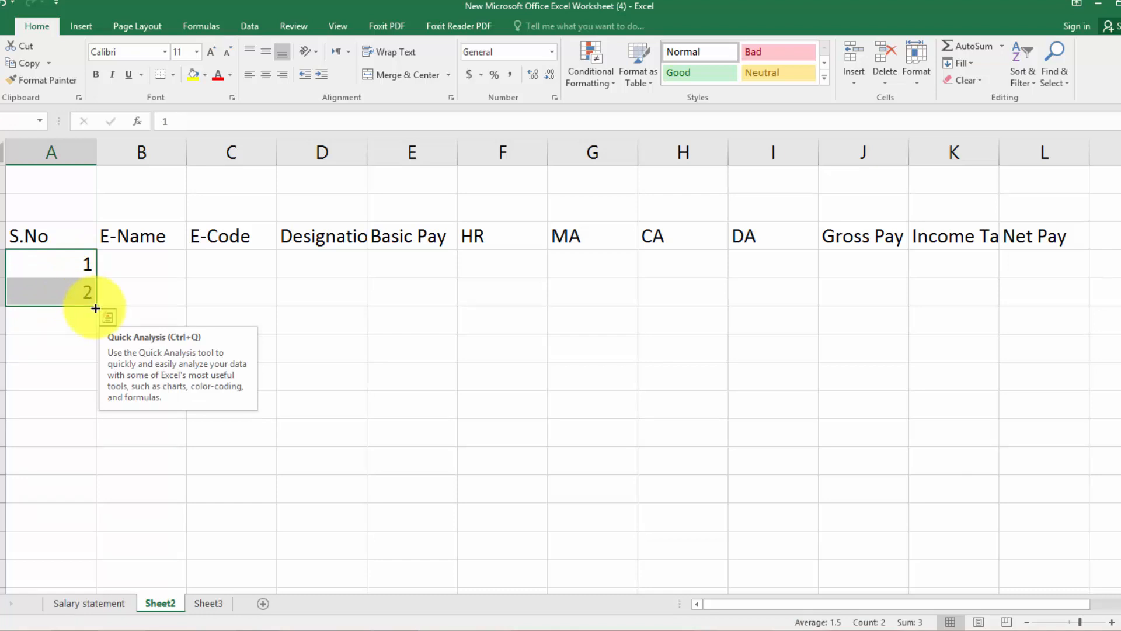
{"action": "left_click_drag", "start_coordinate": [95, 308], "coordinate": [95, 308]}
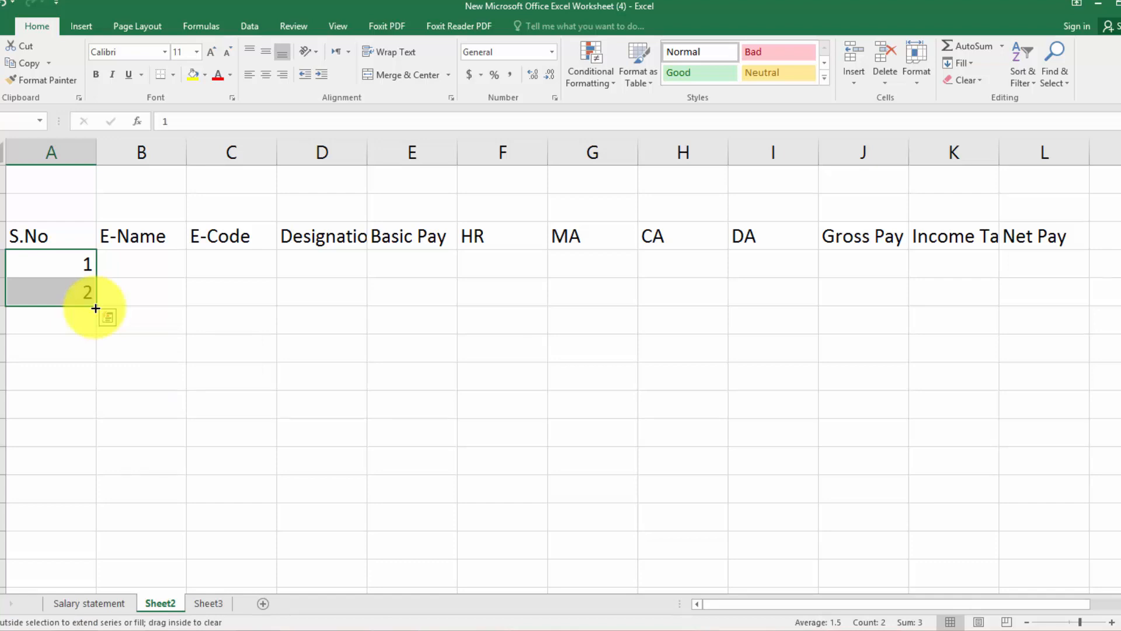
{"action": "left_click_drag", "start_coordinate": [95, 308], "coordinate": [88, 585]}
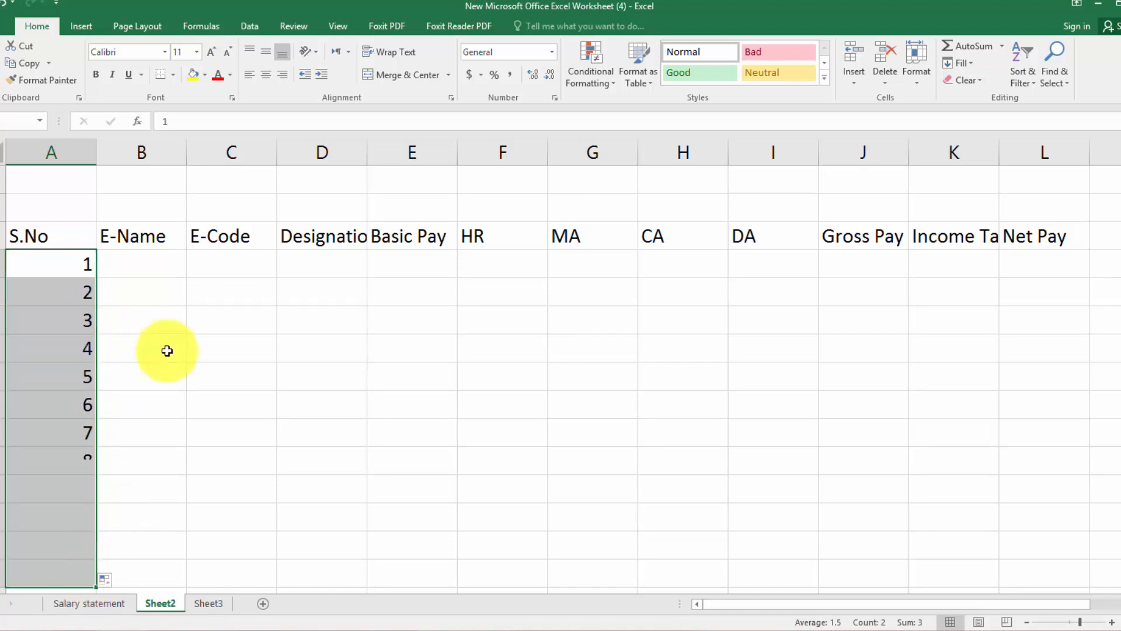
{"action": "left_click", "coordinate": [156, 269]}
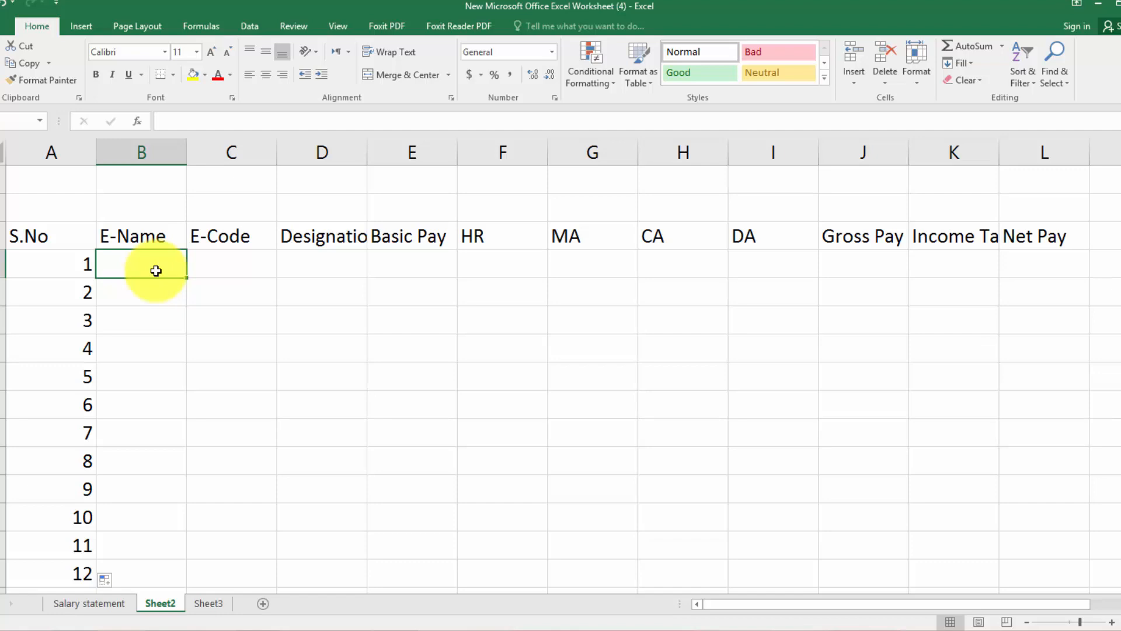
Enter the first employee's full name in B4 and widen the E-Name column to fit the names.
{"action": "type", "text": "Ahmad"}
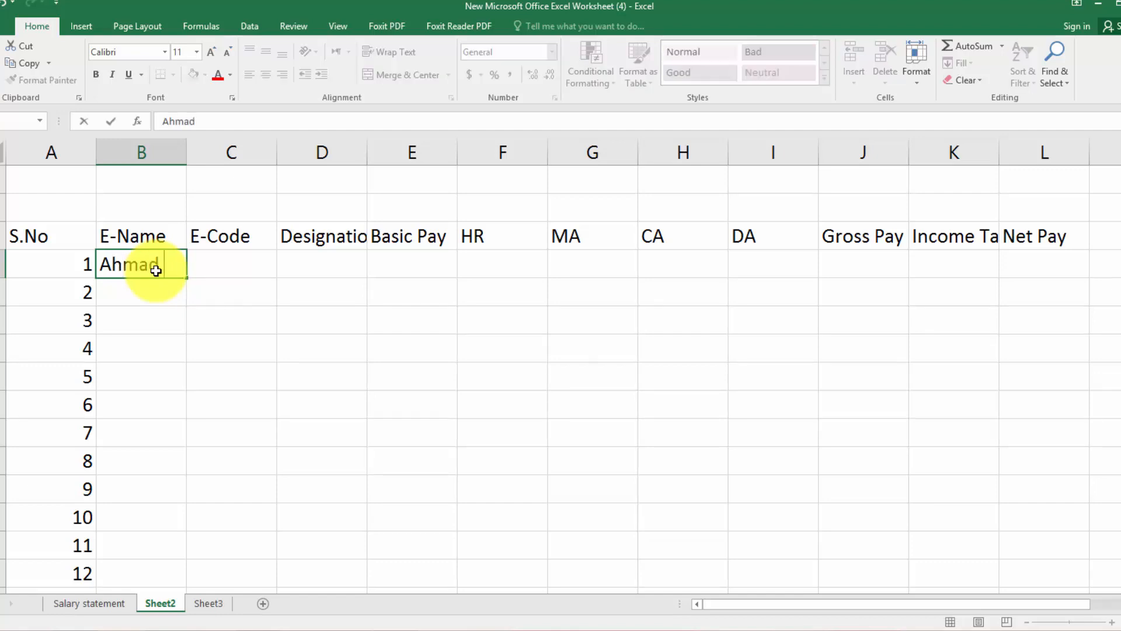
{"action": "type", "text": " nawaz"}
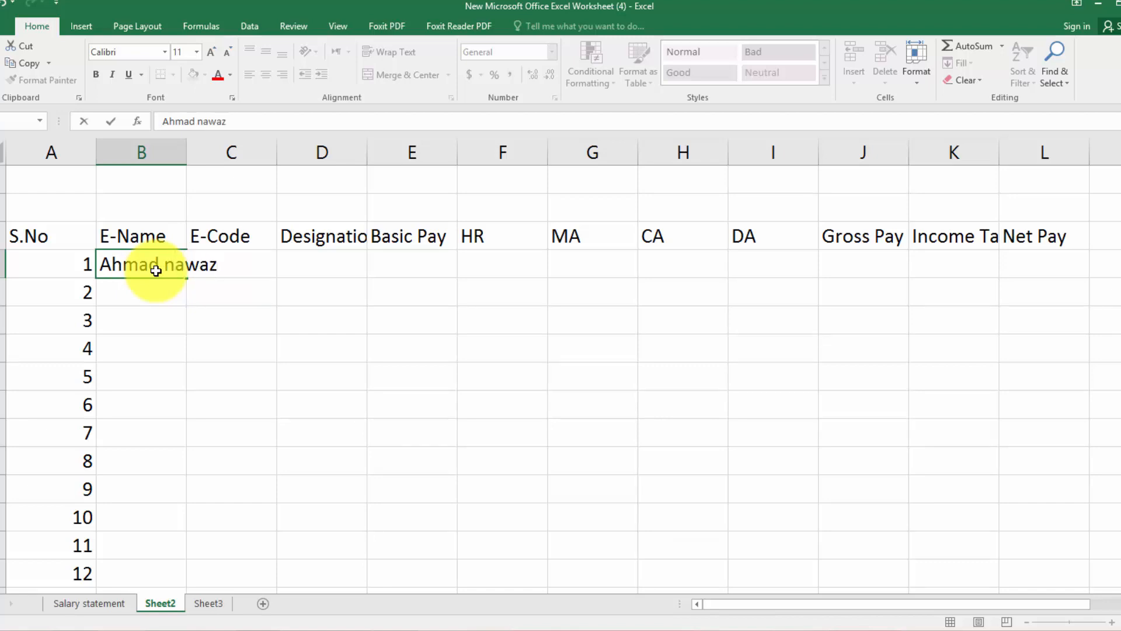
{"action": "key", "text": "Return"}
{"action": "left_click_drag", "start_coordinate": [186, 152], "coordinate": [227, 152]}
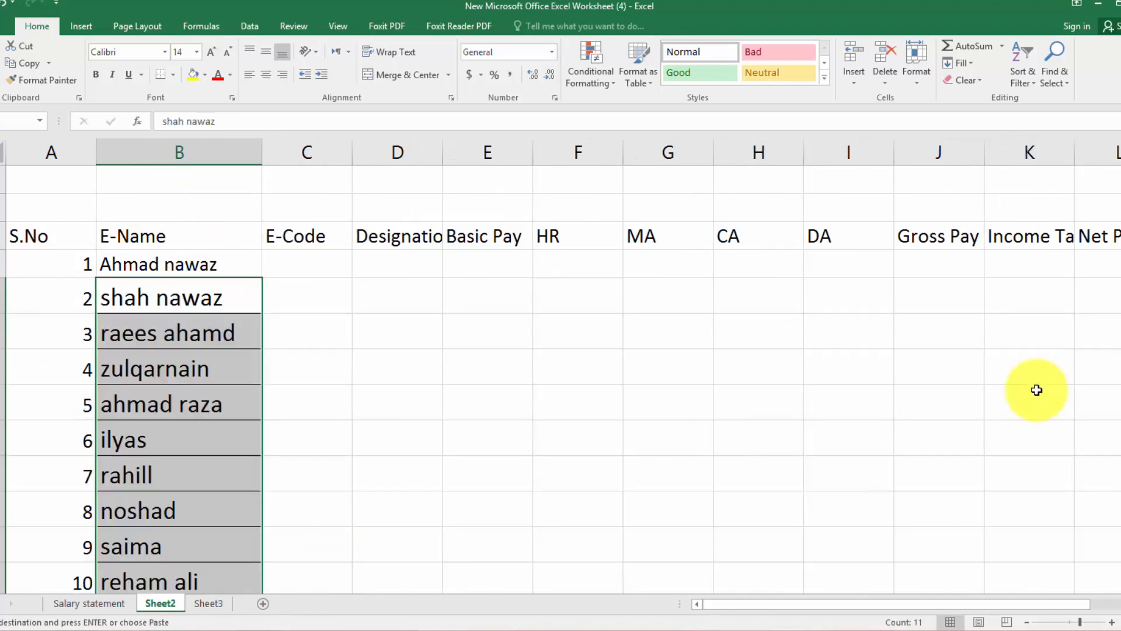
{"action": "left_click", "coordinate": [835, 321]}
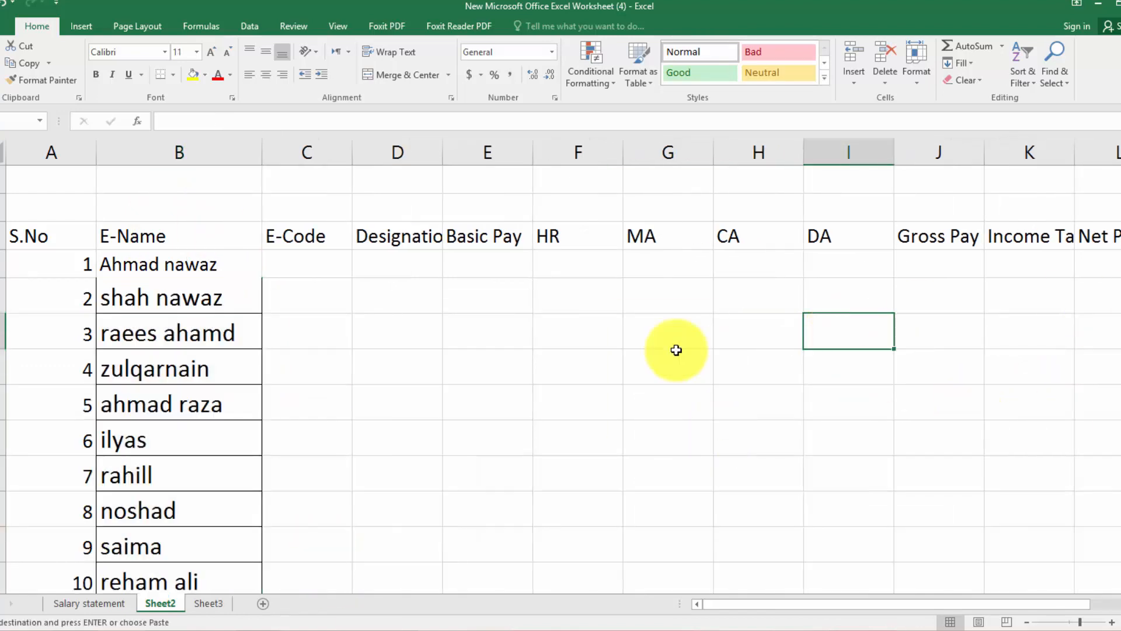
Enter the first employee's code in C4 as text so that its leading zeros are kept.
{"action": "left_click", "coordinate": [328, 264]}
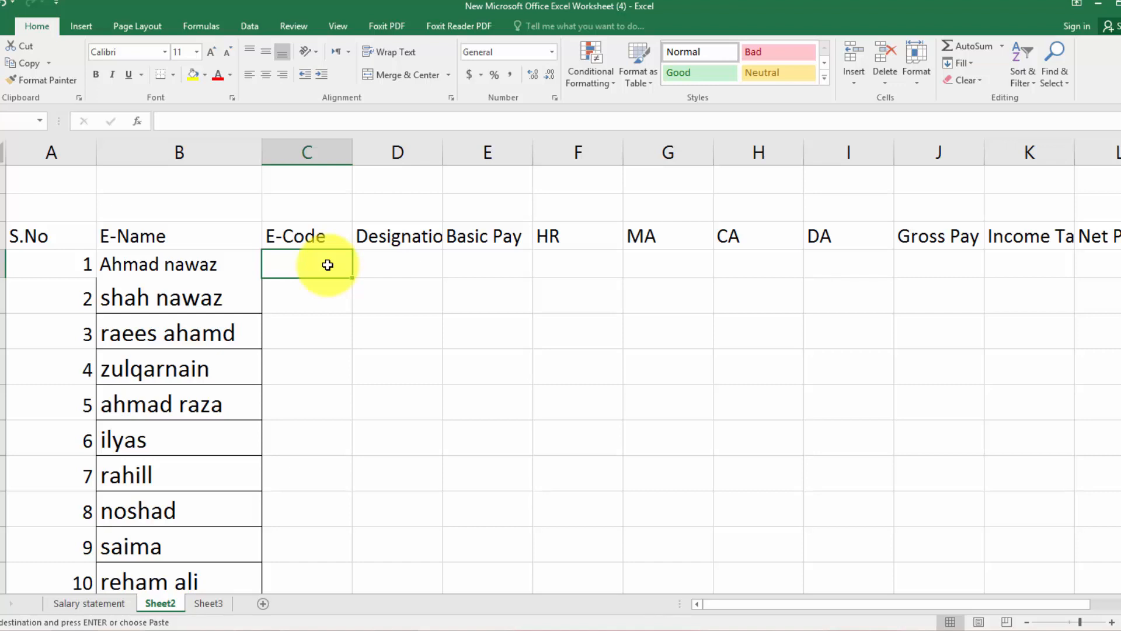
{"action": "type", "text": "'"}
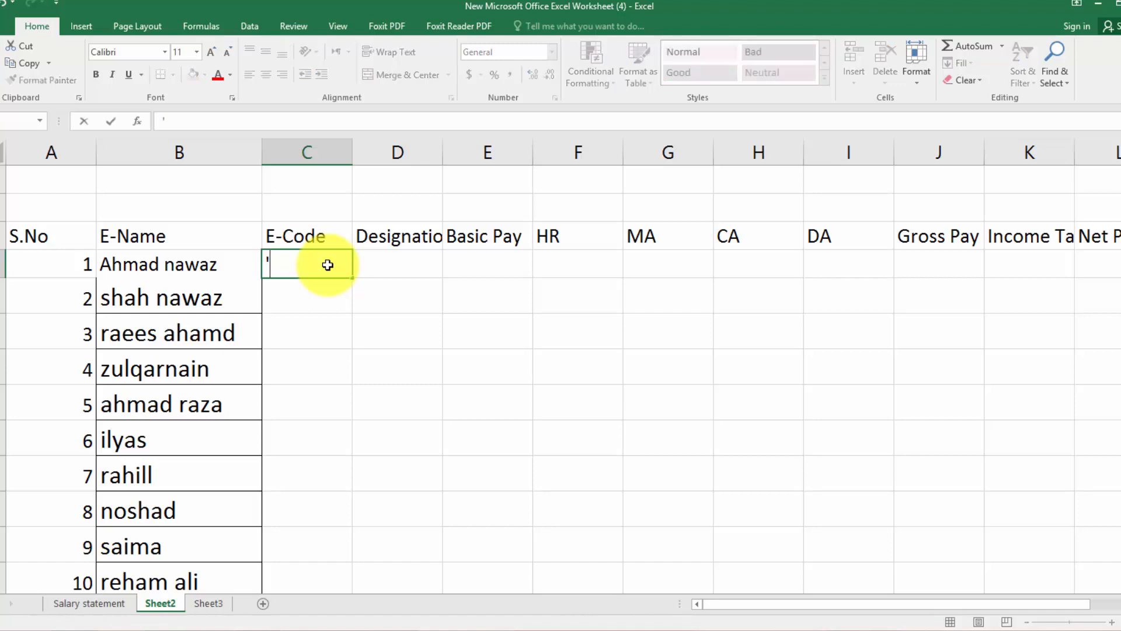
{"action": "type", "text": "0010"}
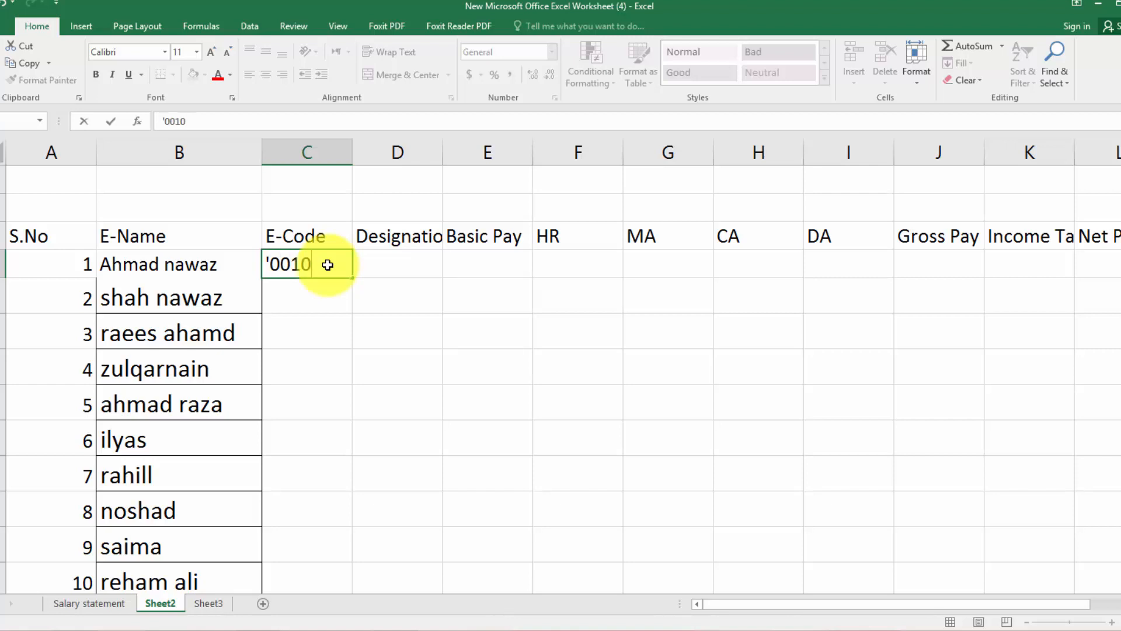
{"action": "type", "text": "1"}
{"action": "key", "text": "Return"}
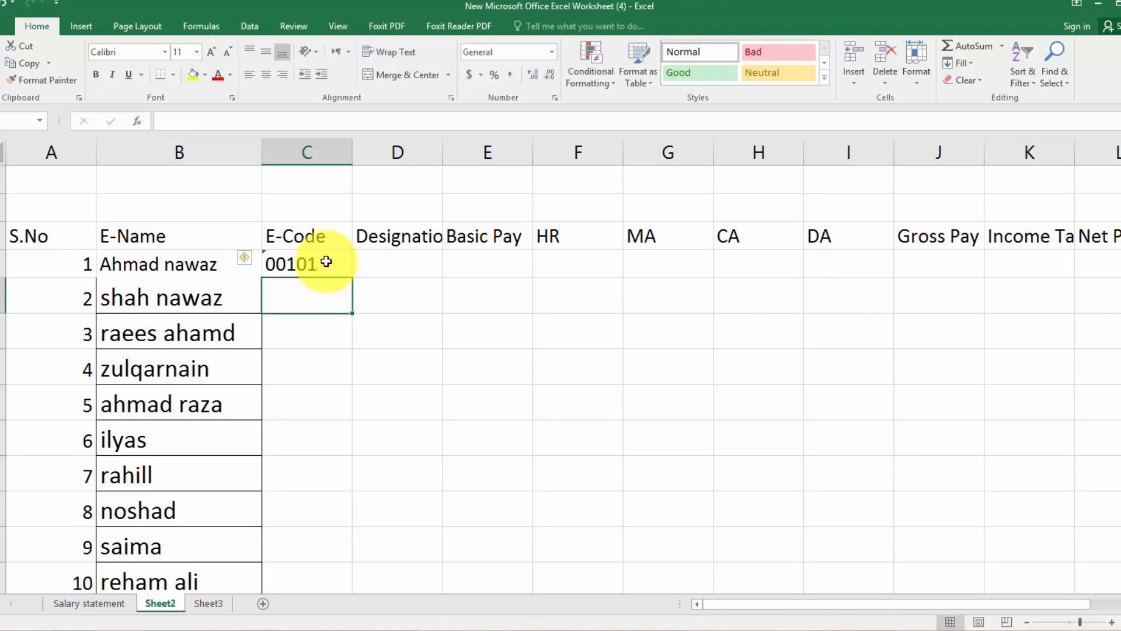
Extend the employee code series from C4 down to C15 for all twelve employees.
{"action": "left_click", "coordinate": [326, 264]}
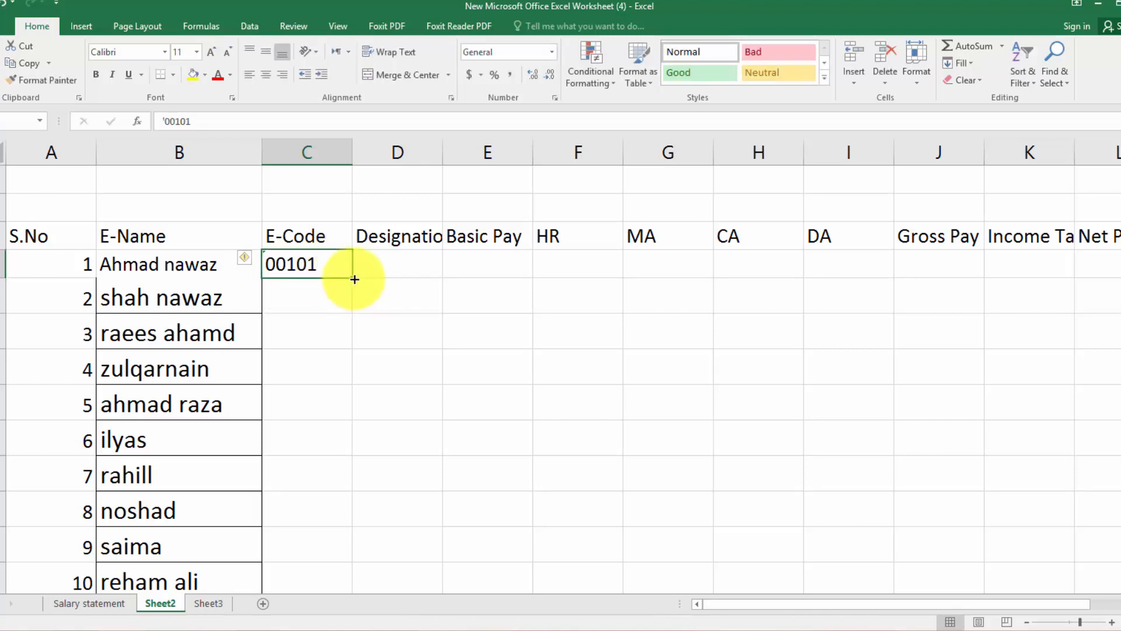
{"action": "left_click_drag", "start_coordinate": [354, 279], "coordinate": [340, 551]}
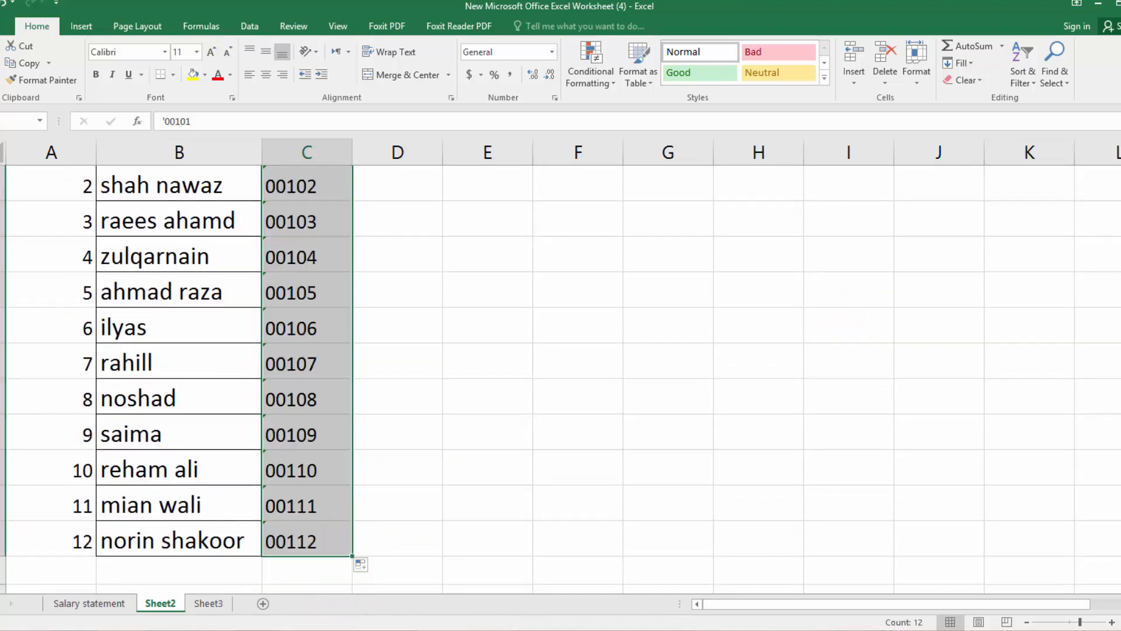
{"action": "scroll", "coordinate": [1115, 216], "scroll_direction": "up", "scroll_amount": 2}
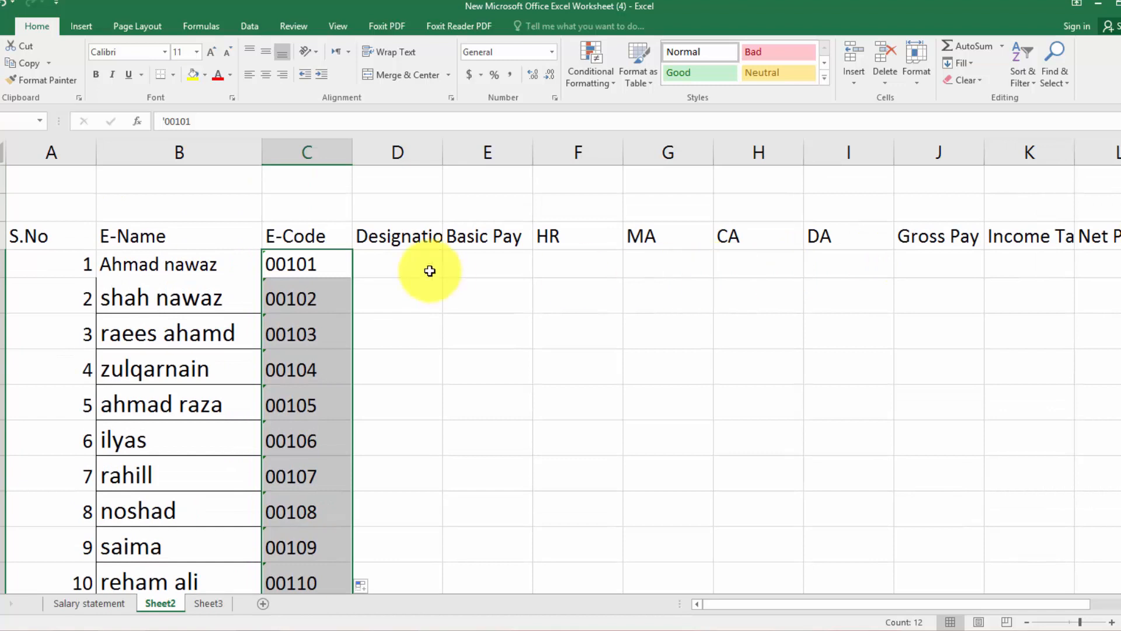
Widen the Designation column to fit its header and enter Finance Manager in D4.
{"action": "double_click", "coordinate": [442, 152]}
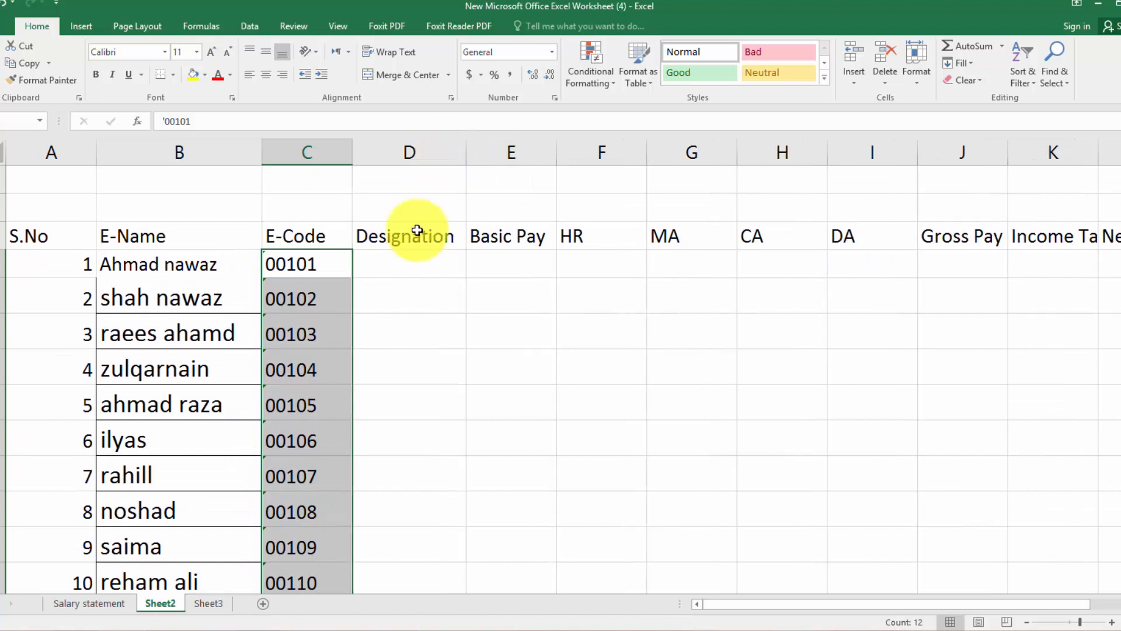
{"action": "left_click", "coordinate": [415, 264]}
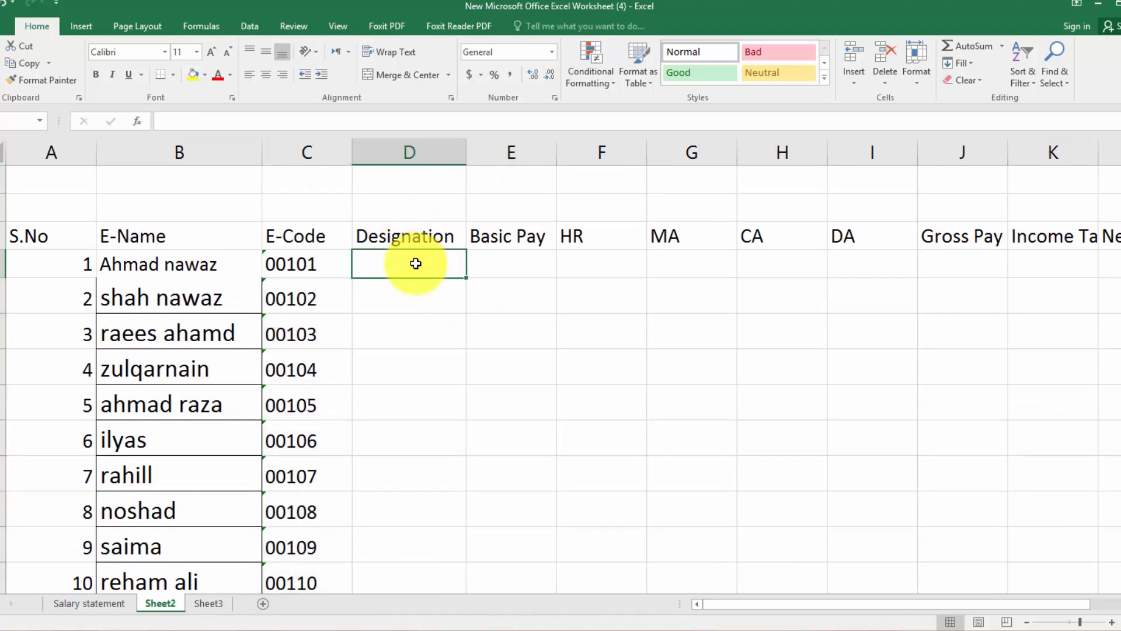
{"action": "type", "text": "Fin"}
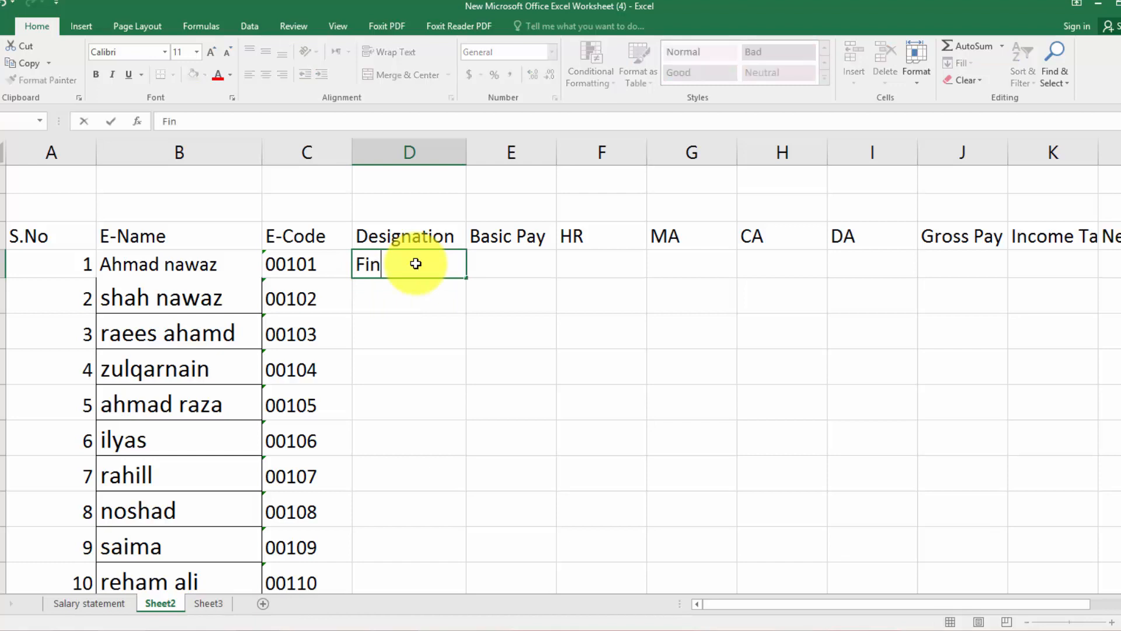
{"action": "type", "text": "ance manager"}
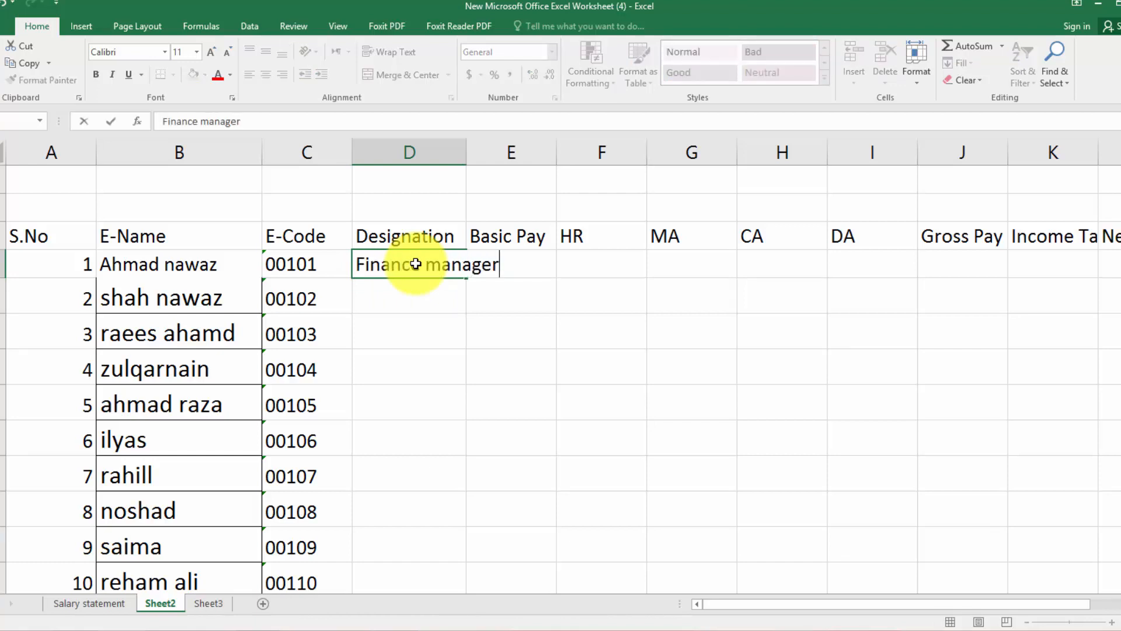
{"action": "key", "text": "BackSpace"}
{"action": "key", "text": "BackSpace"}
{"action": "key", "text": "BackSpace"}
{"action": "key", "text": "BackSpace"}
{"action": "key", "text": "BackSpace"}
{"action": "key", "text": "BackSpace"}
{"action": "key", "text": "BackSpace"}
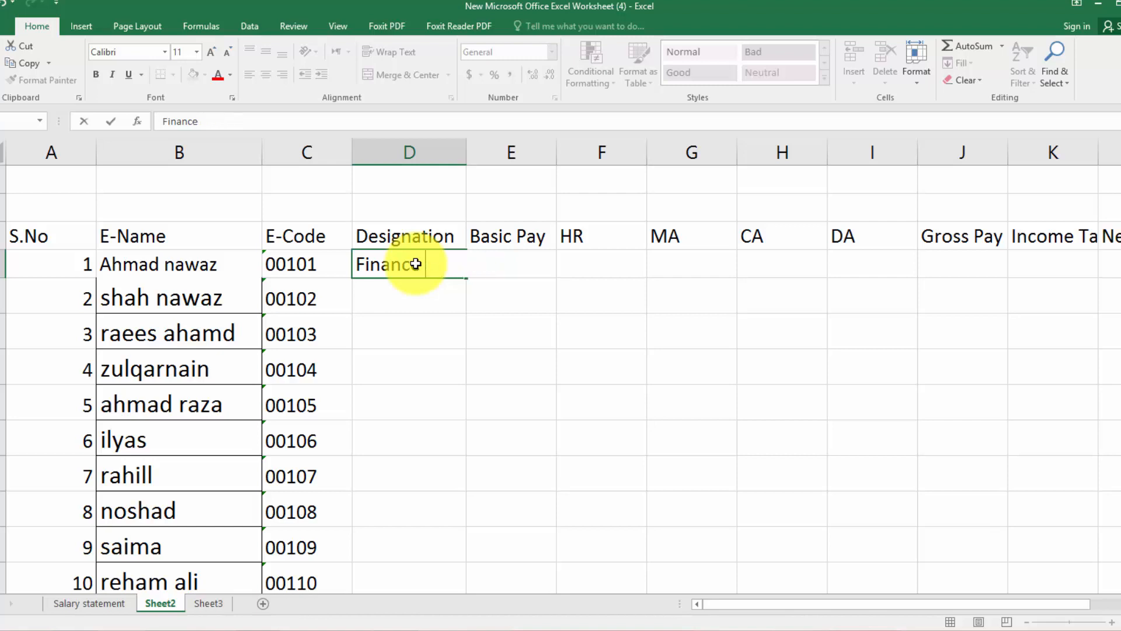
{"action": "type", "text": "Manager"}
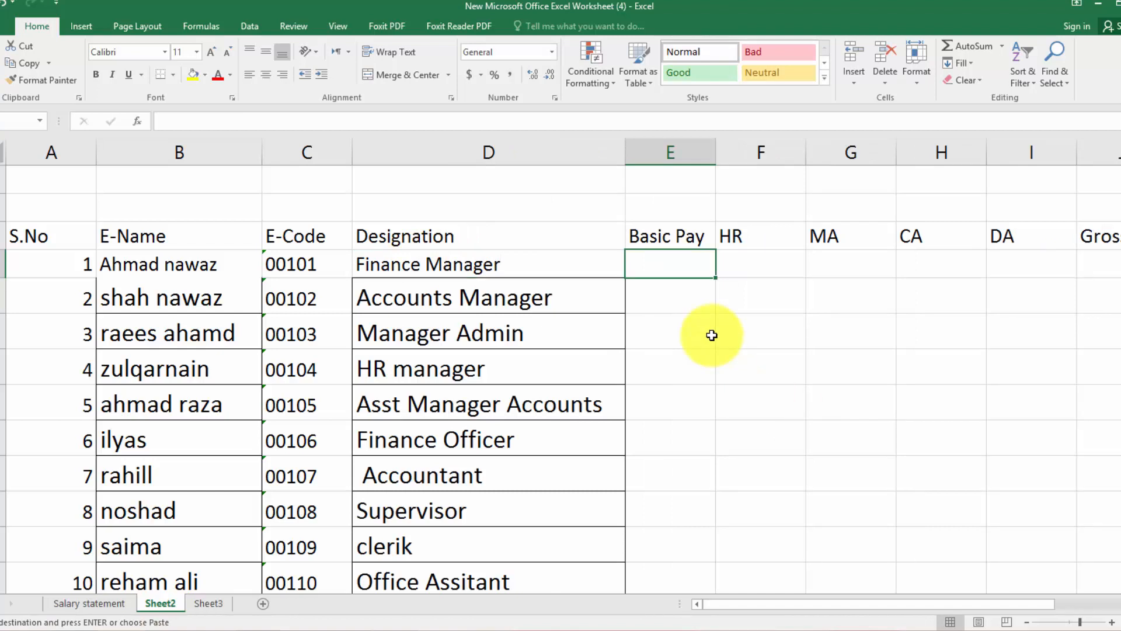
Enter 45000 as the first Basic Pay in E4 and format E4:E15 with two decimal places.
{"action": "type", "text": "45000"}
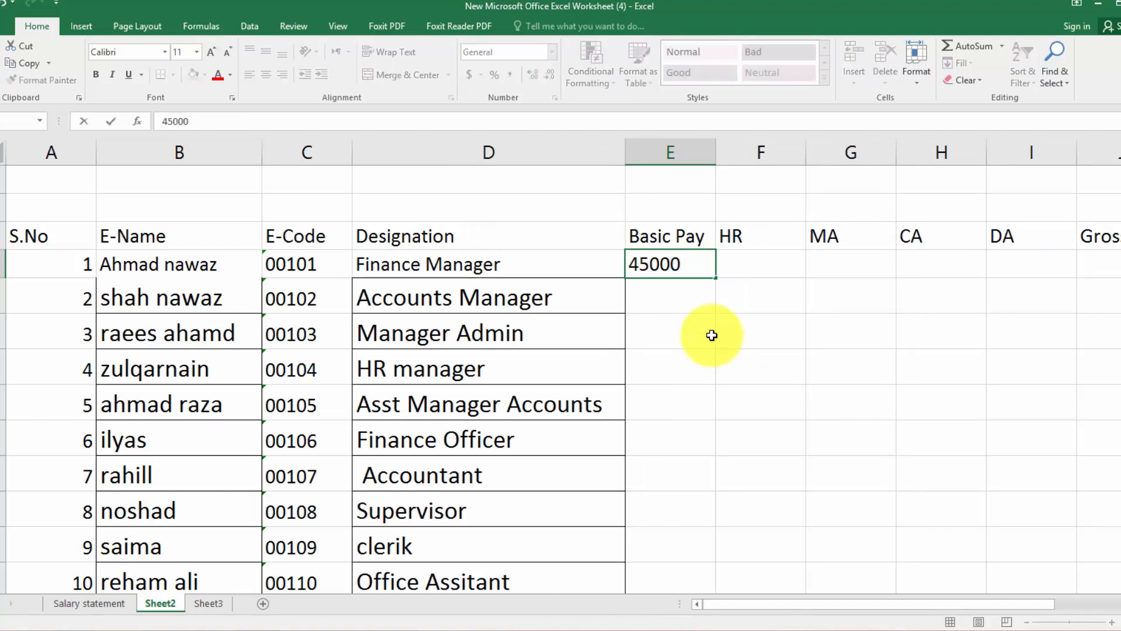
{"action": "key", "text": "Return"}
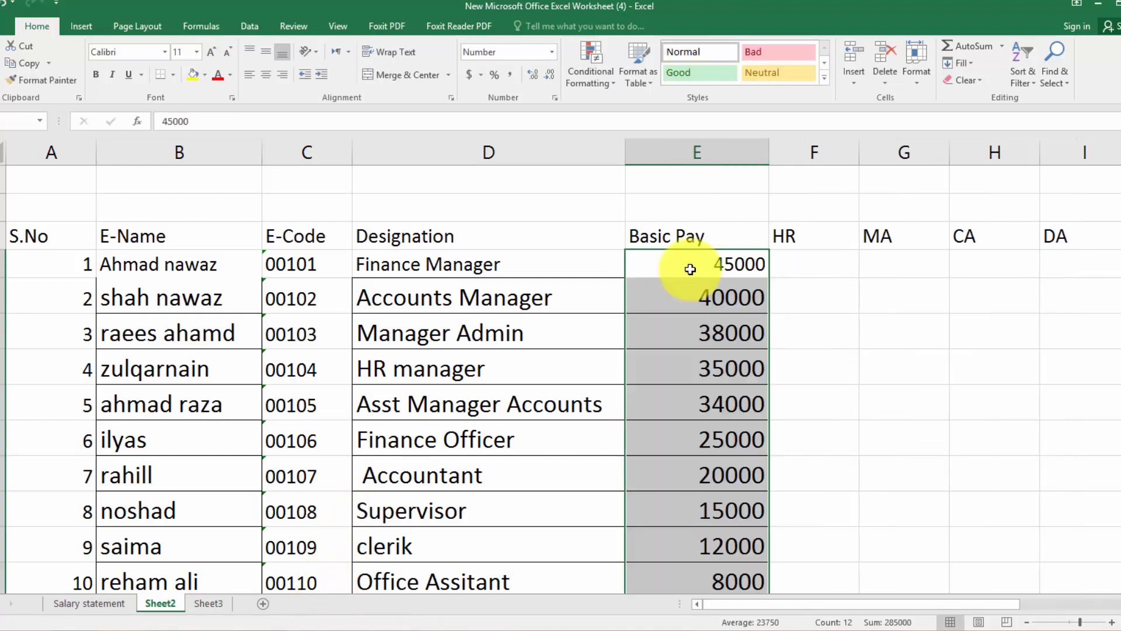
{"action": "left_click", "coordinate": [532, 77]}
{"action": "left_click", "coordinate": [530, 79]}
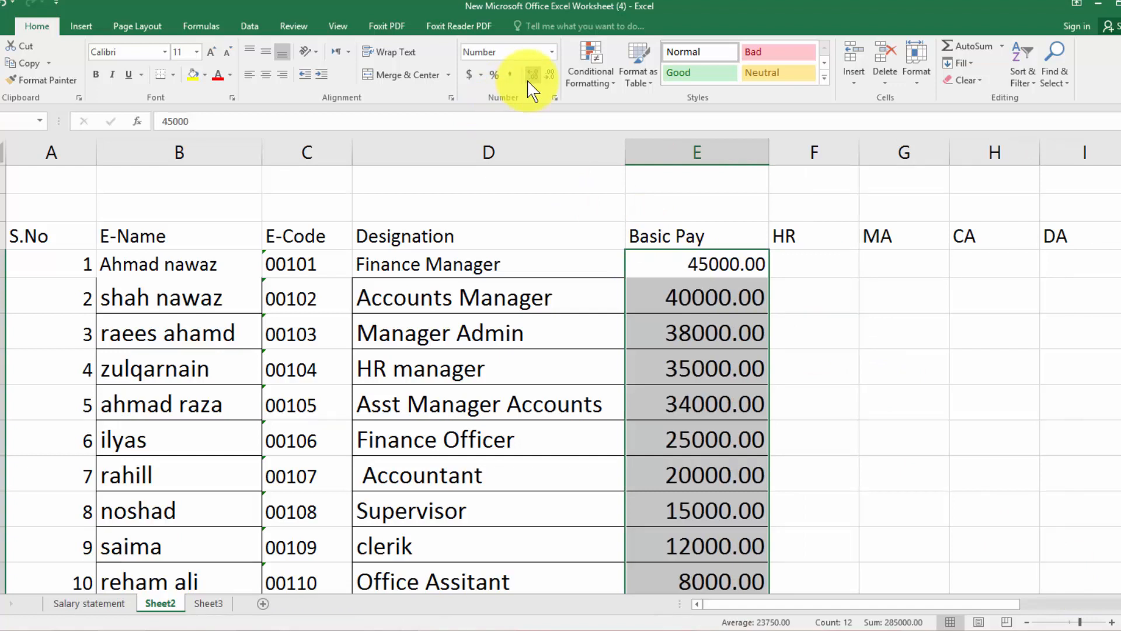
Increase the font size of the Basic Pay value in E4 to 14.
{"action": "left_click", "coordinate": [718, 265]}
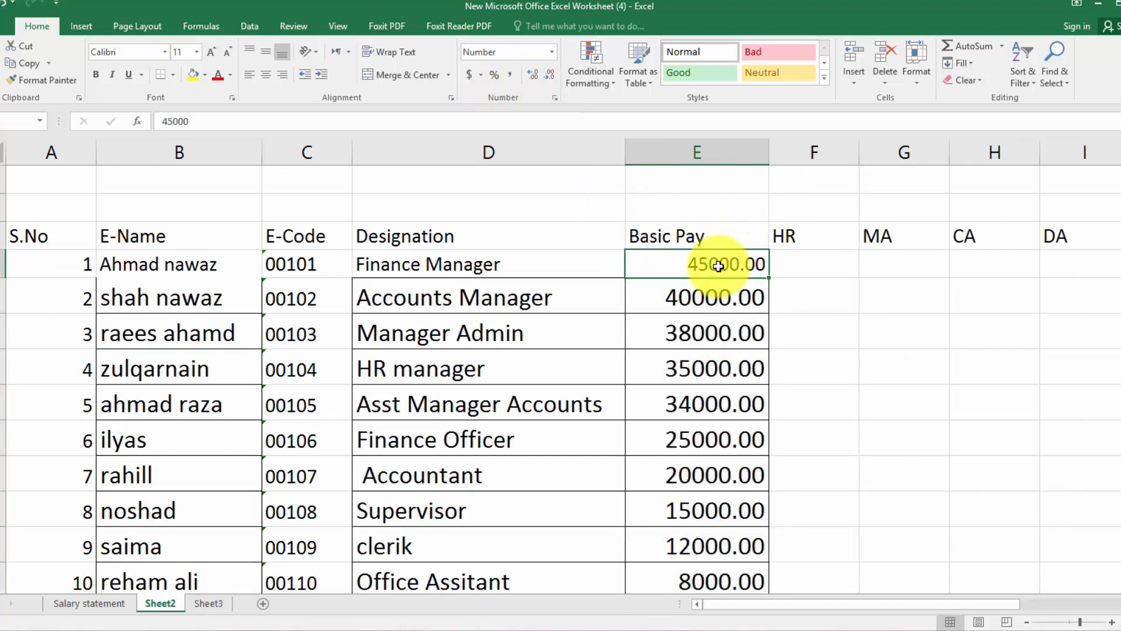
{"action": "left_click", "coordinate": [217, 55]}
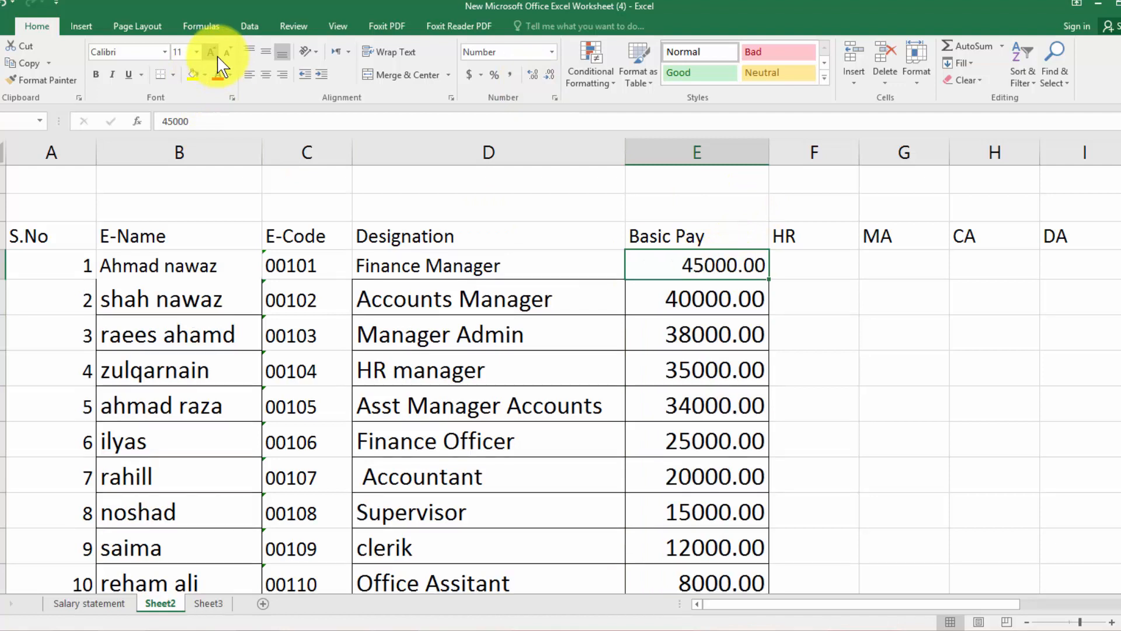
{"action": "left_click", "coordinate": [213, 53]}
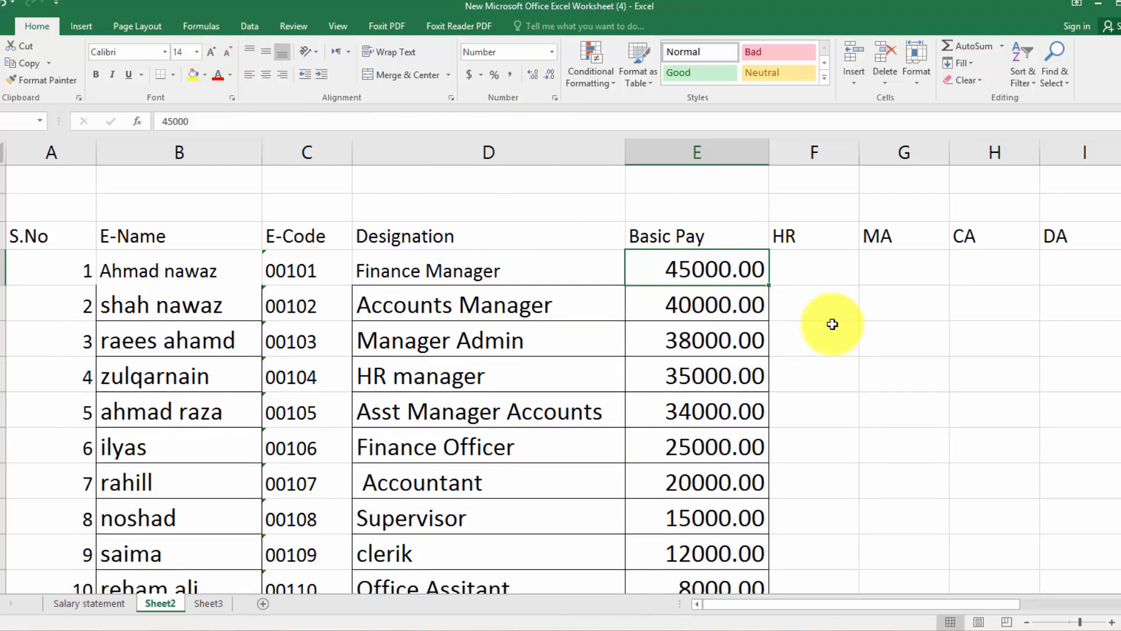
Calculate HR in F4 as 20 percent of the Basic Pay with the formula =E4*20/100.
{"action": "left_click", "coordinate": [805, 267]}
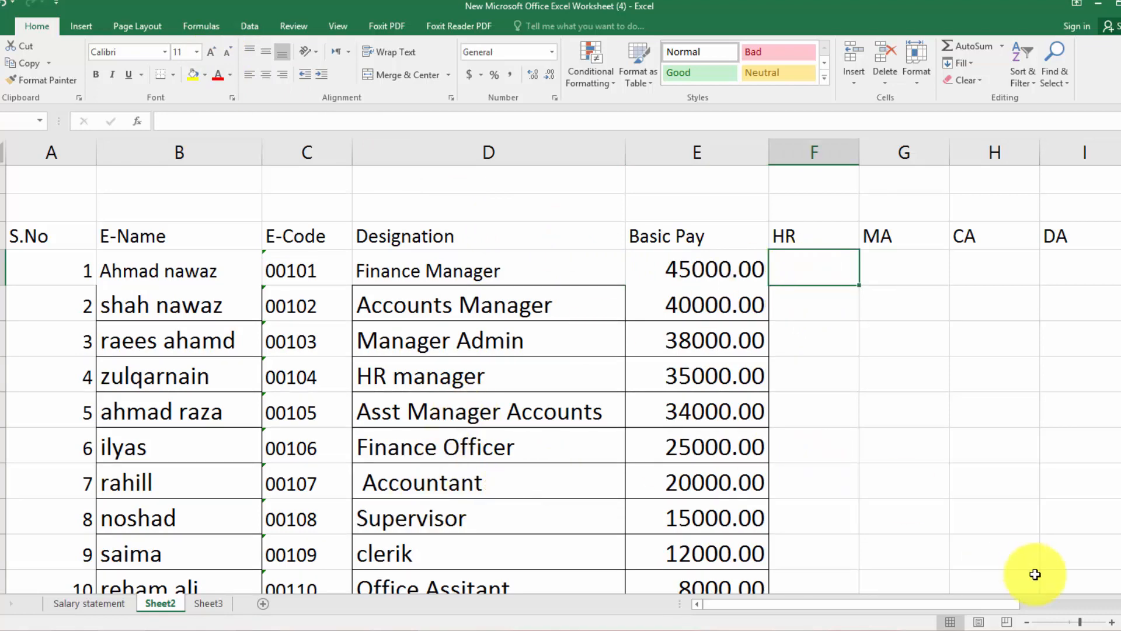
{"action": "left_click", "coordinate": [1113, 622]}
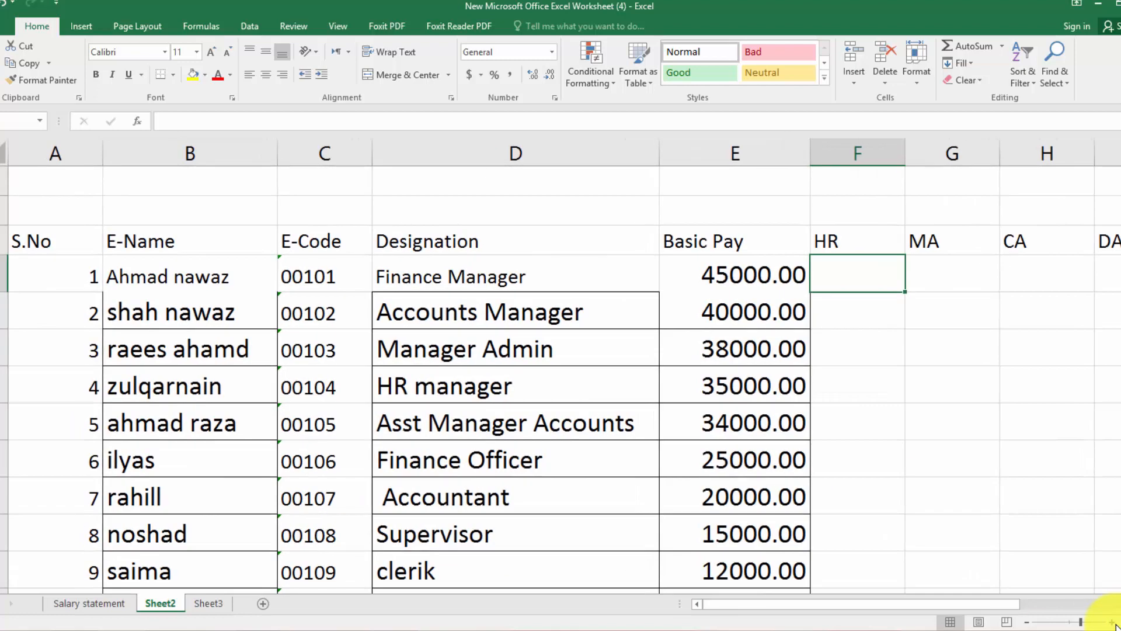
{"action": "type", "text": "="}
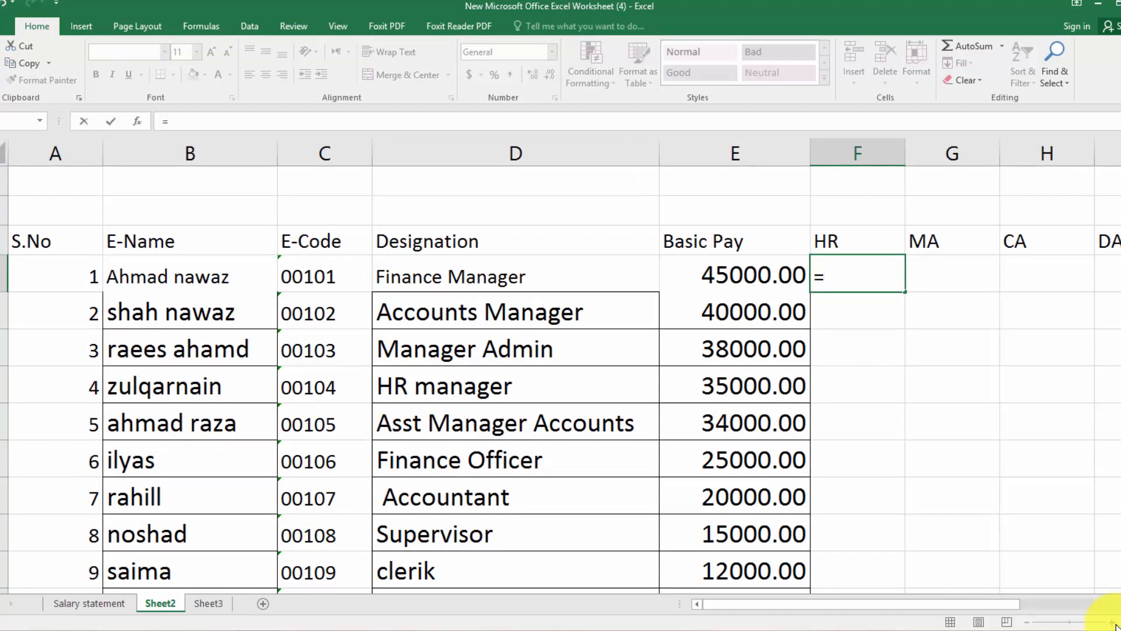
{"action": "left_click", "coordinate": [755, 272]}
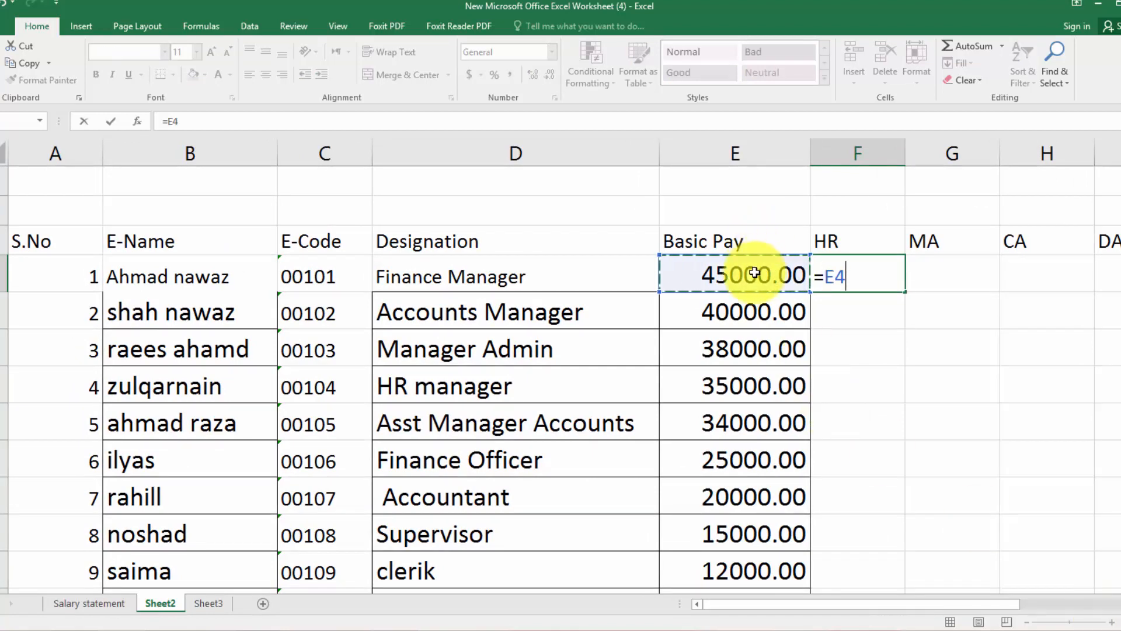
{"action": "type", "text": "*20"}
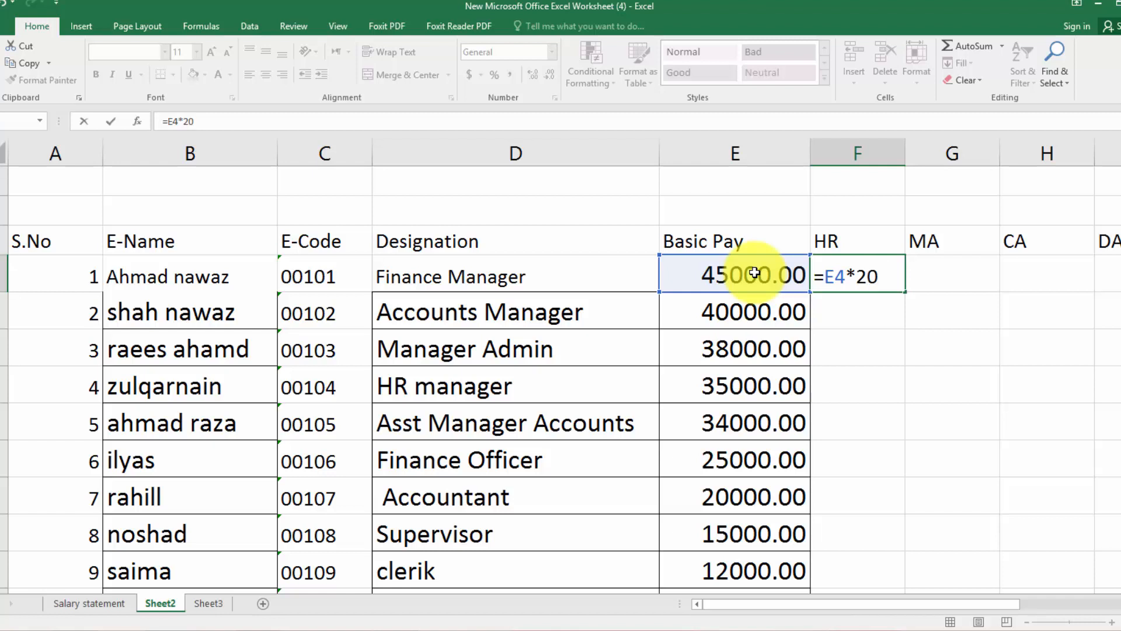
{"action": "type", "text": "/100"}
{"action": "key", "text": "Return"}
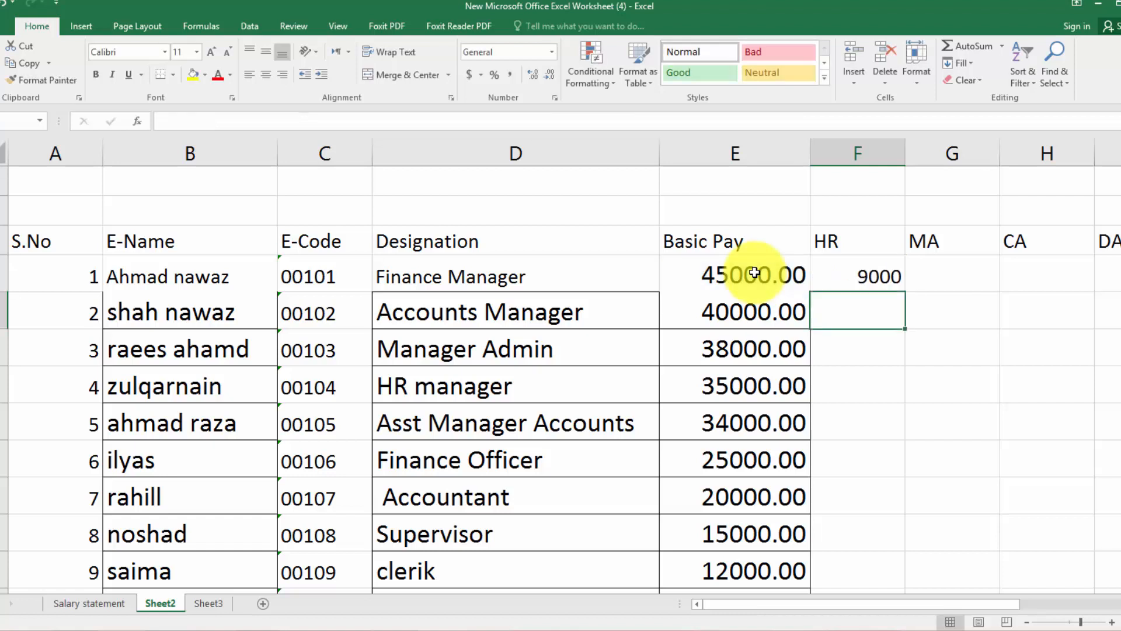
Copy the HR formula from F4 down to F15 for all employees.
{"action": "left_click", "coordinate": [888, 270]}
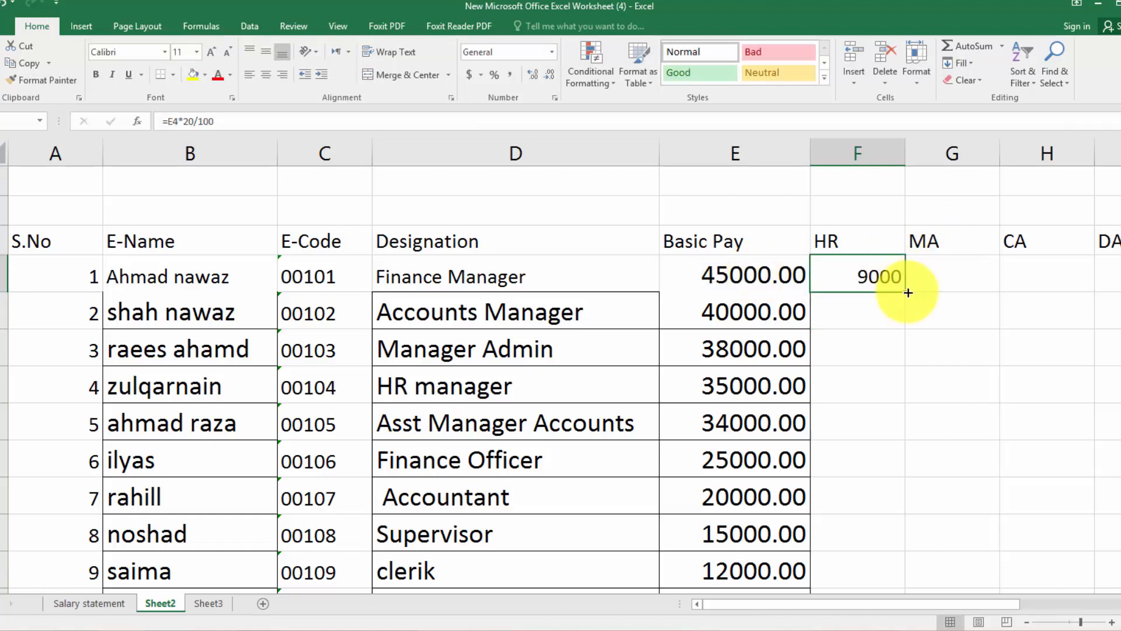
{"action": "left_click_drag", "start_coordinate": [907, 293], "coordinate": [898, 527]}
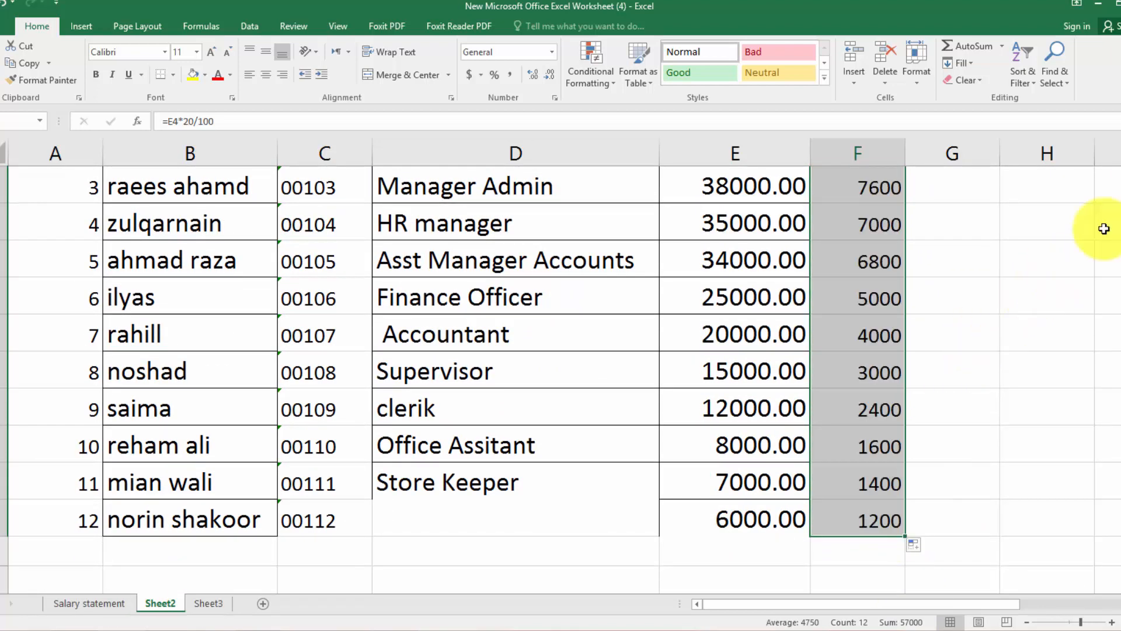
{"action": "scroll", "coordinate": [1112, 233], "scroll_direction": "up", "scroll_amount": 2}
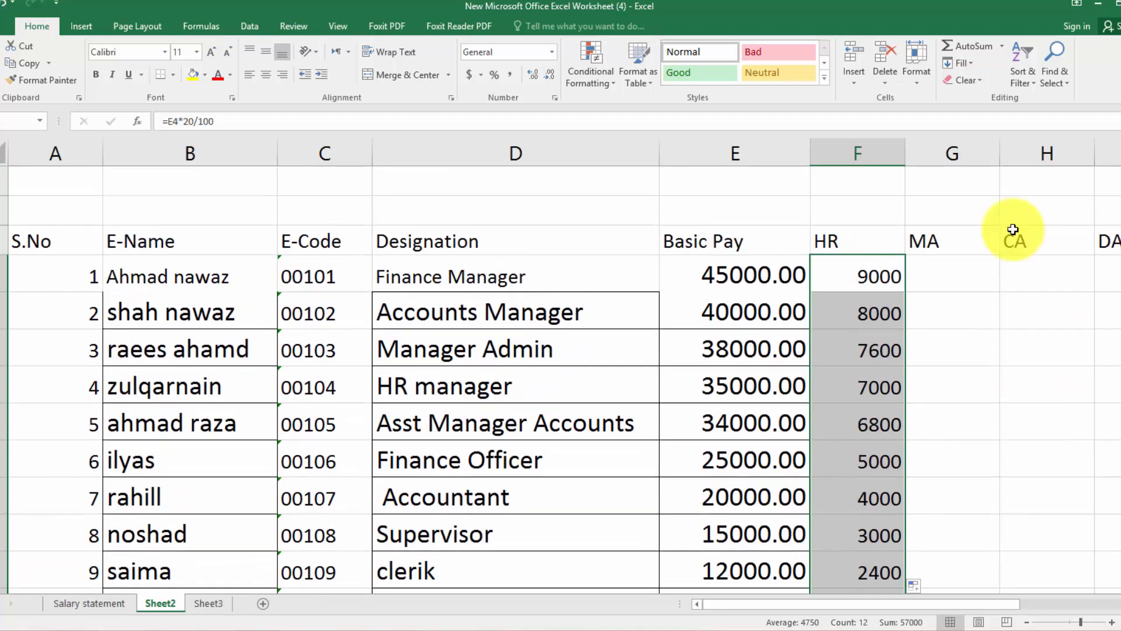
Calculate MA in G4 as 15 percent of the Basic Pay with =E4*15/100 and copy the formula down to G15.
{"action": "left_click", "coordinate": [961, 274]}
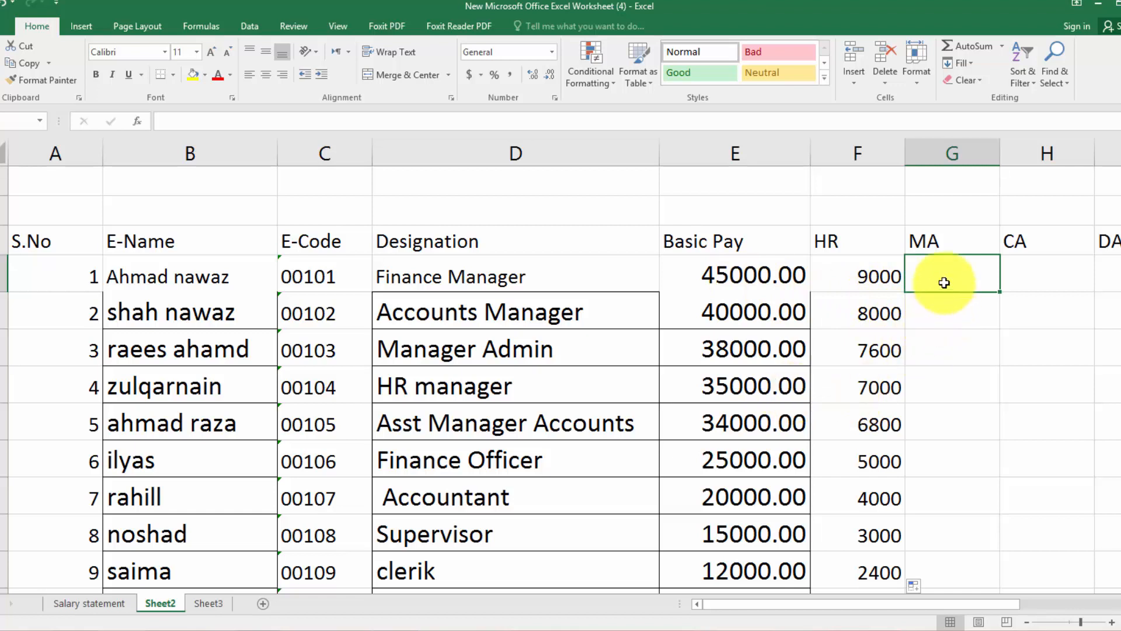
{"action": "type", "text": "="}
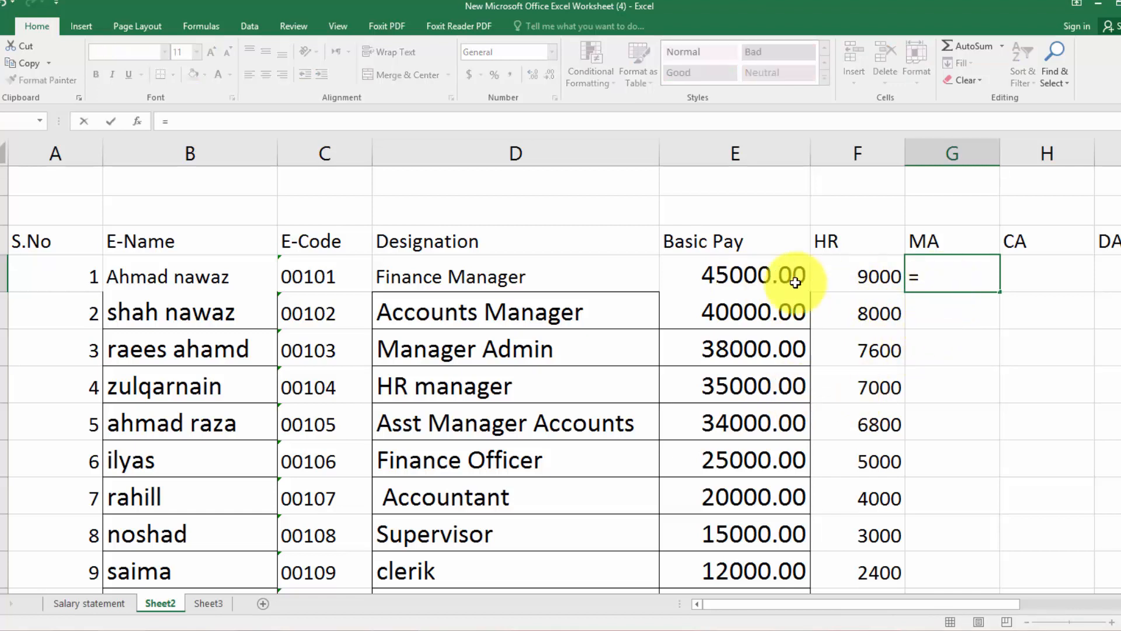
{"action": "left_click", "coordinate": [760, 279]}
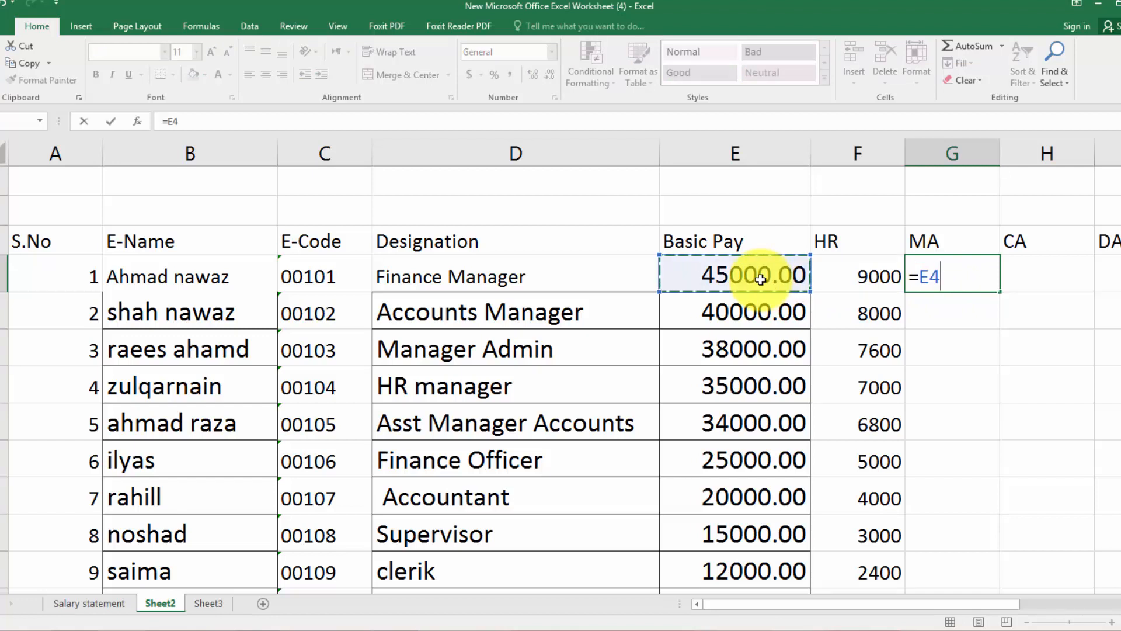
{"action": "type", "text": "*1"}
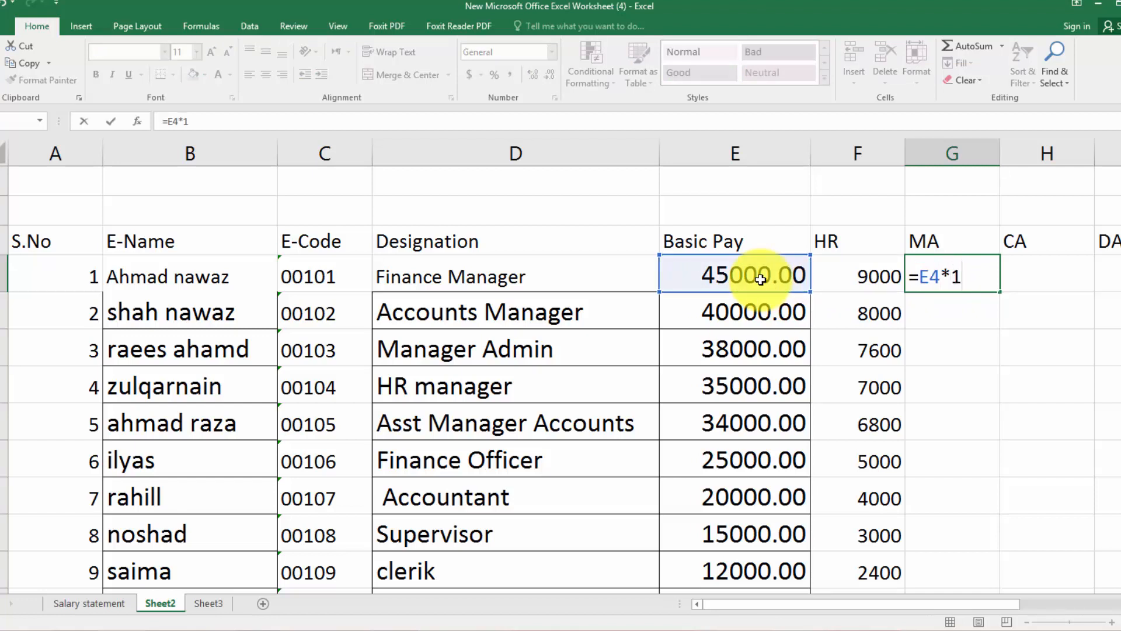
{"action": "type", "text": "5/100"}
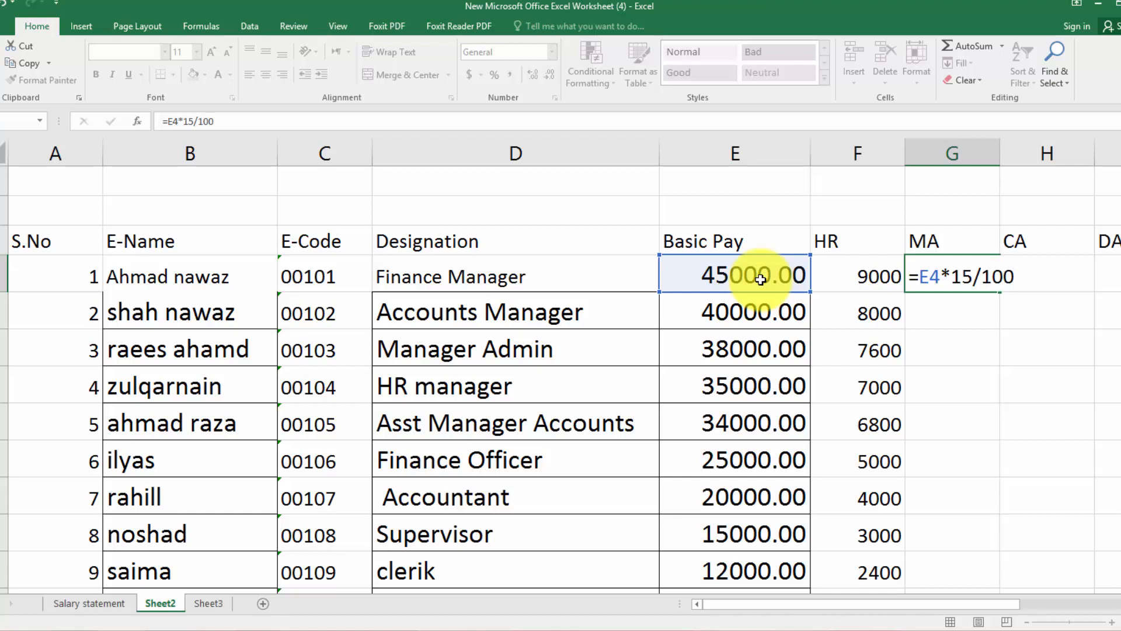
{"action": "key", "text": "Return"}
{"action": "left_click", "coordinate": [969, 266]}
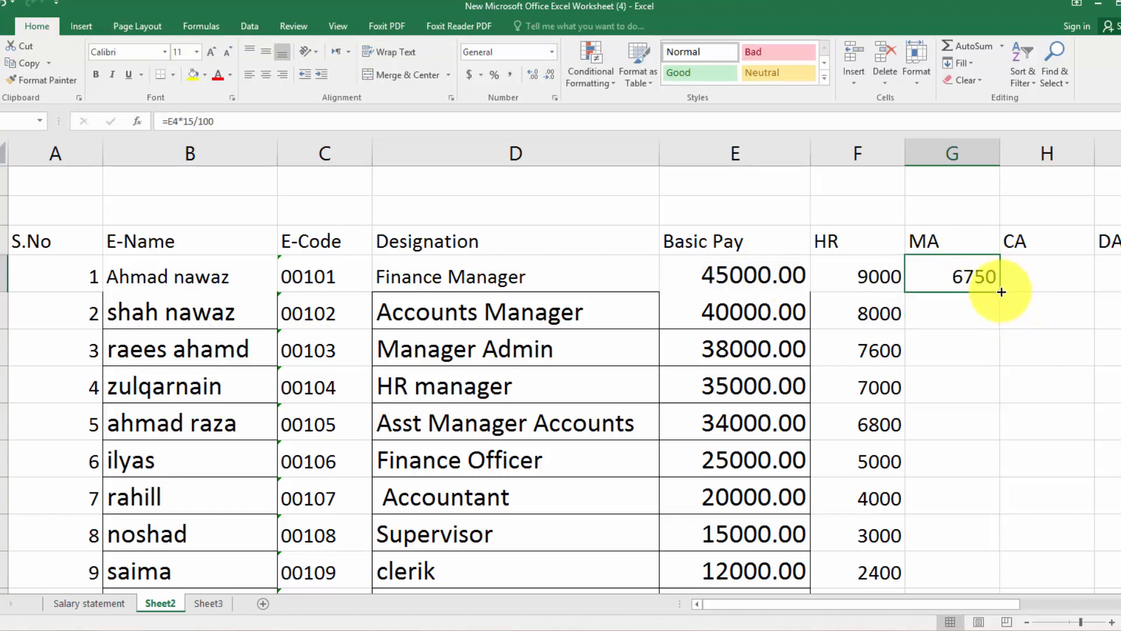
{"action": "mouse_move", "coordinate": [1001, 292]}
{"action": "left_mouse_down"}
{"action": "mouse_move", "coordinate": [1005, 624]}
{"action": "mouse_move", "coordinate": [993, 533]}
{"action": "left_mouse_up"}
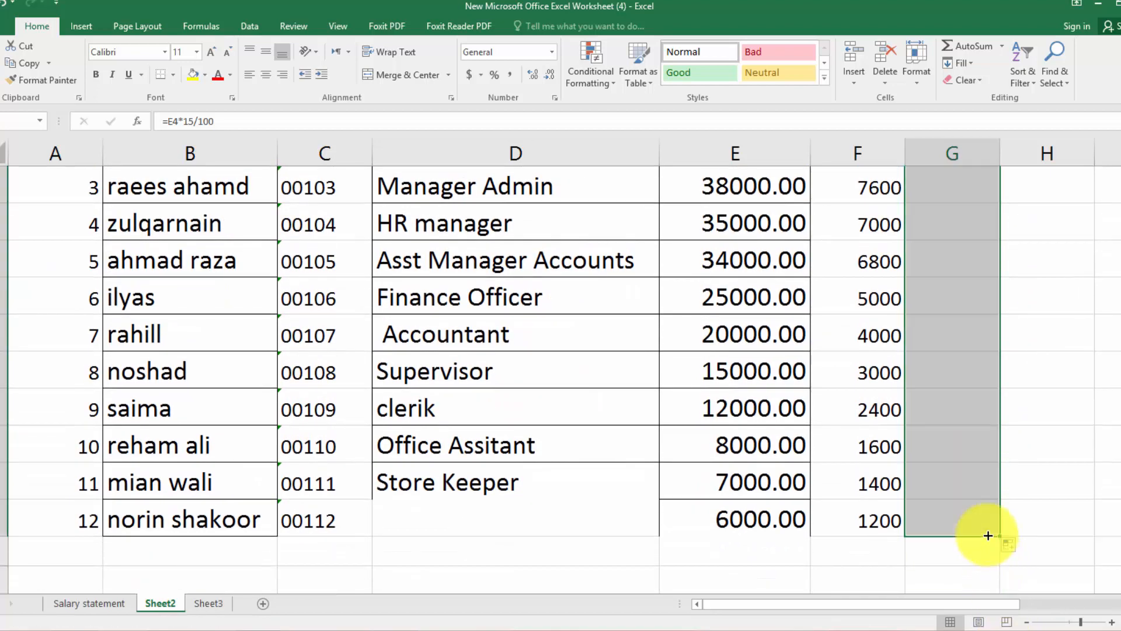
{"action": "scroll", "coordinate": [1055, 485], "scroll_direction": "up", "scroll_amount": 2}
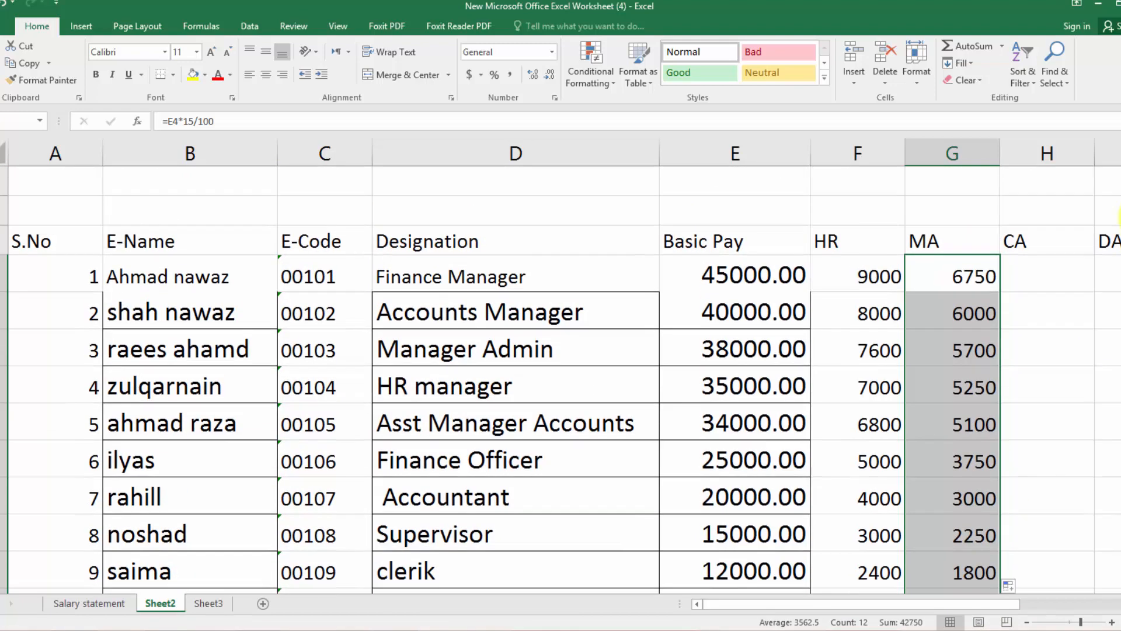
Calculate CA in H4 as 12 percent of the Basic Pay with =E4*12/100 and fill the formula down to H15.
{"action": "left_click_drag", "start_coordinate": [1001, 606], "coordinate": [1078, 610]}
{"action": "left_click", "coordinate": [771, 267]}
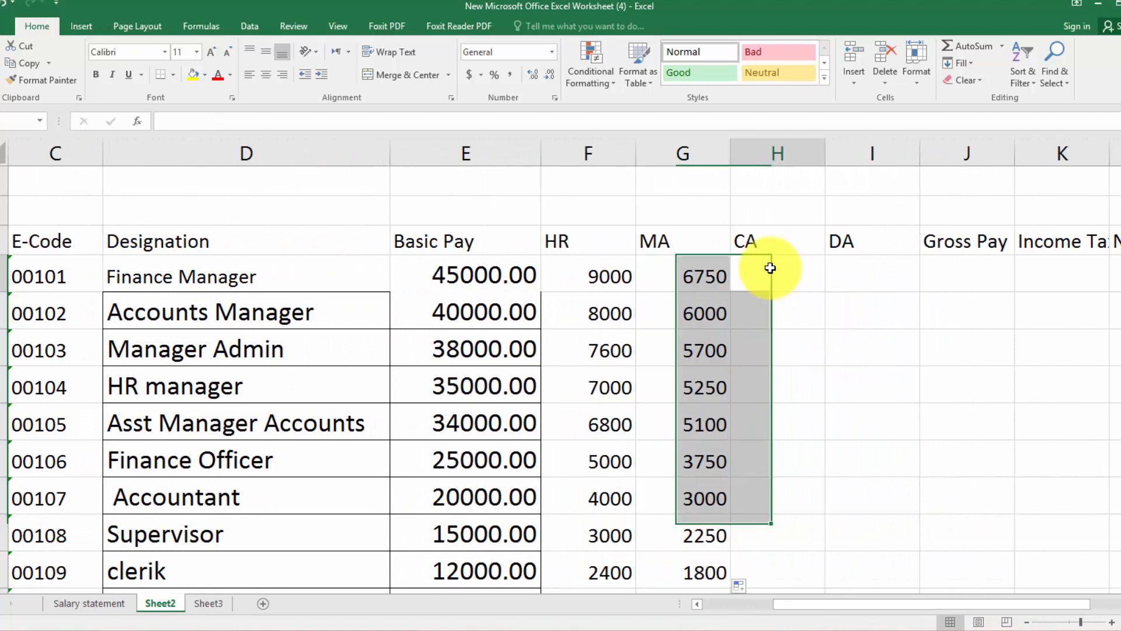
{"action": "type", "text": "="}
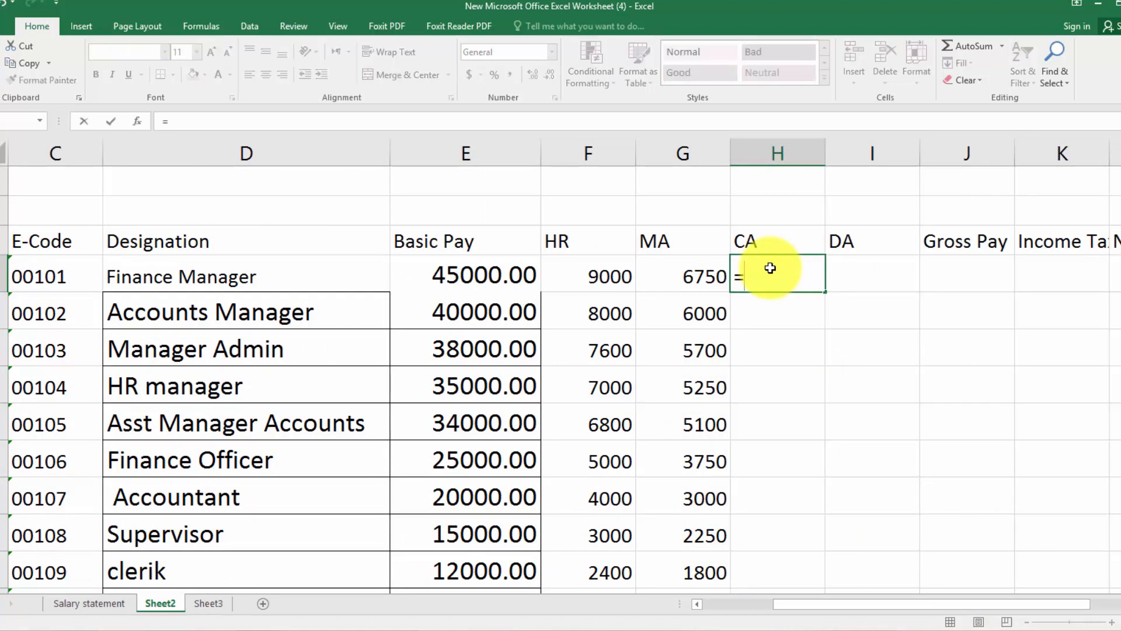
{"action": "left_click", "coordinate": [503, 279]}
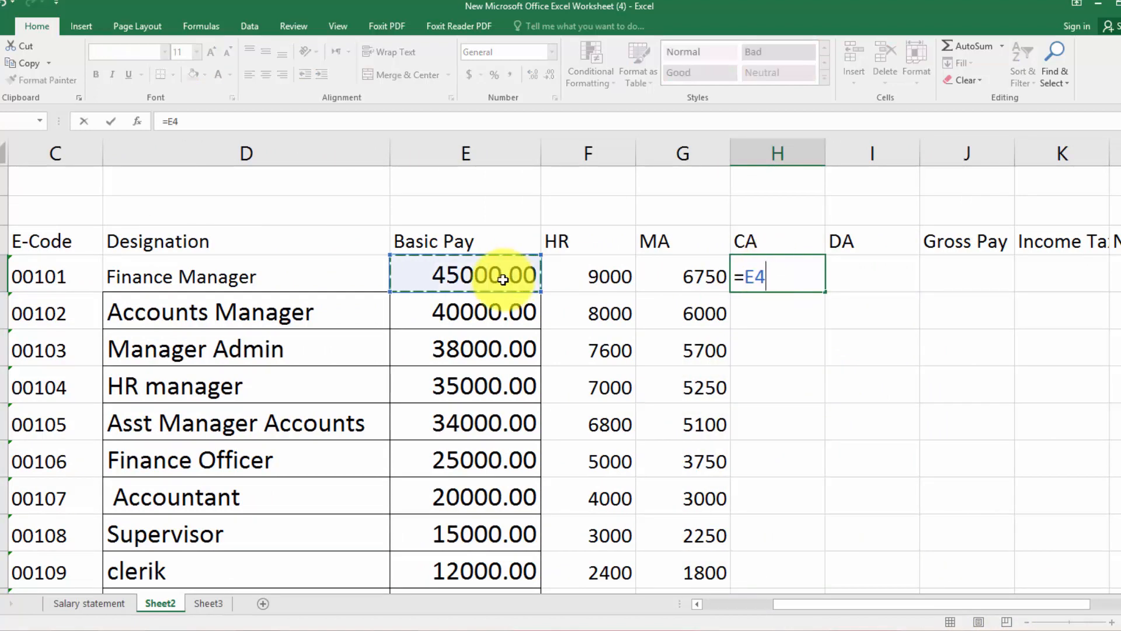
{"action": "type", "text": "*"}
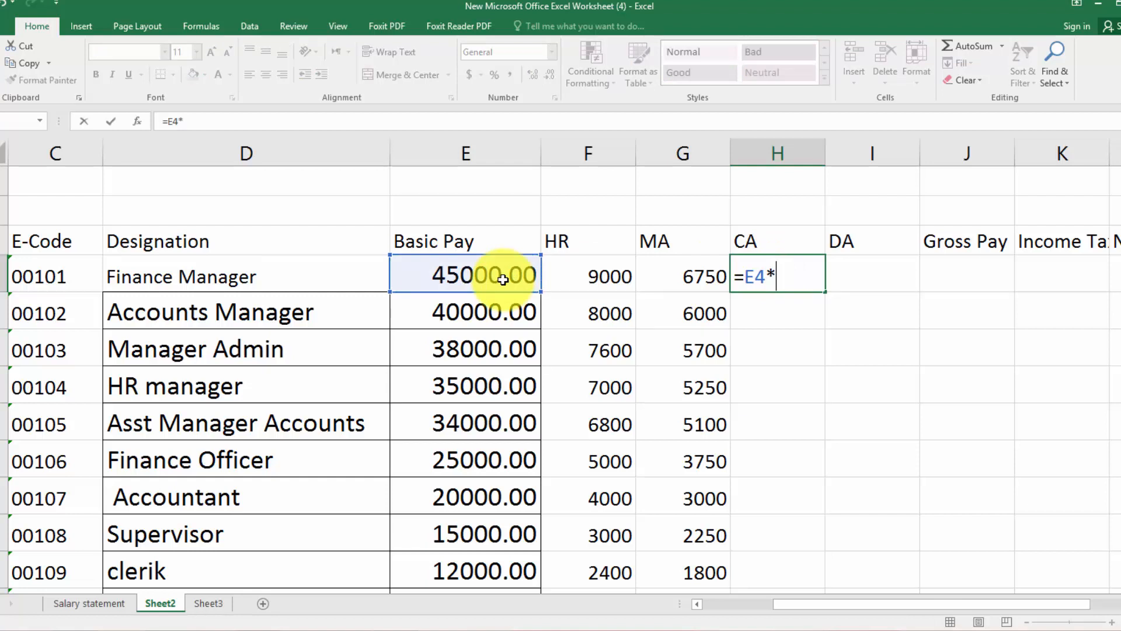
{"action": "type", "text": "12/100"}
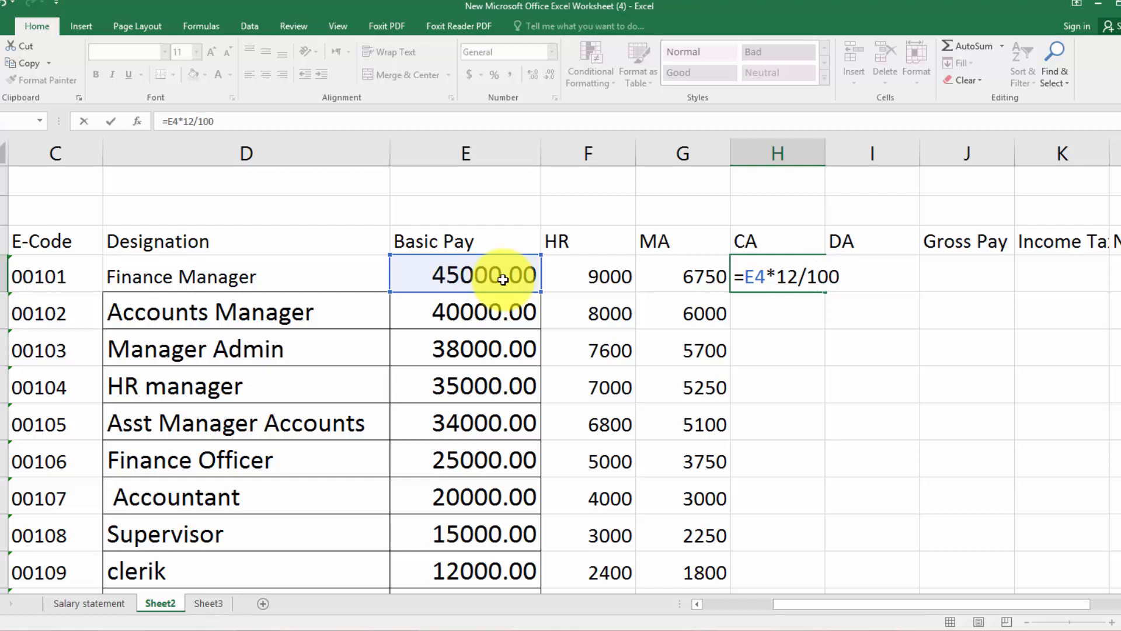
{"action": "key", "text": "Return"}
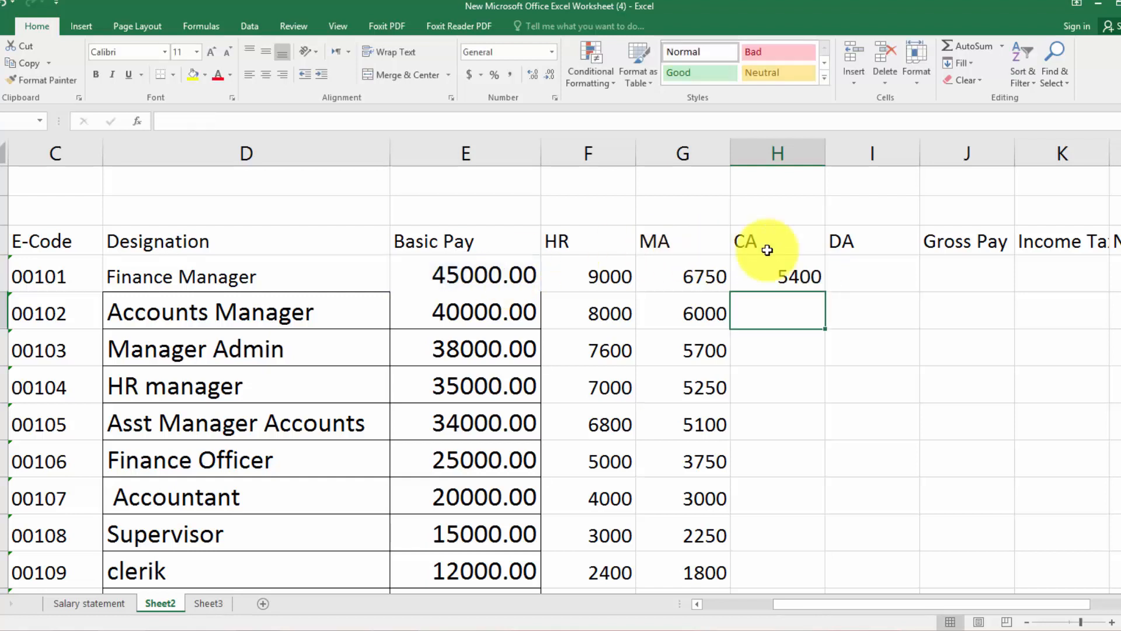
{"action": "left_click", "coordinate": [819, 274]}
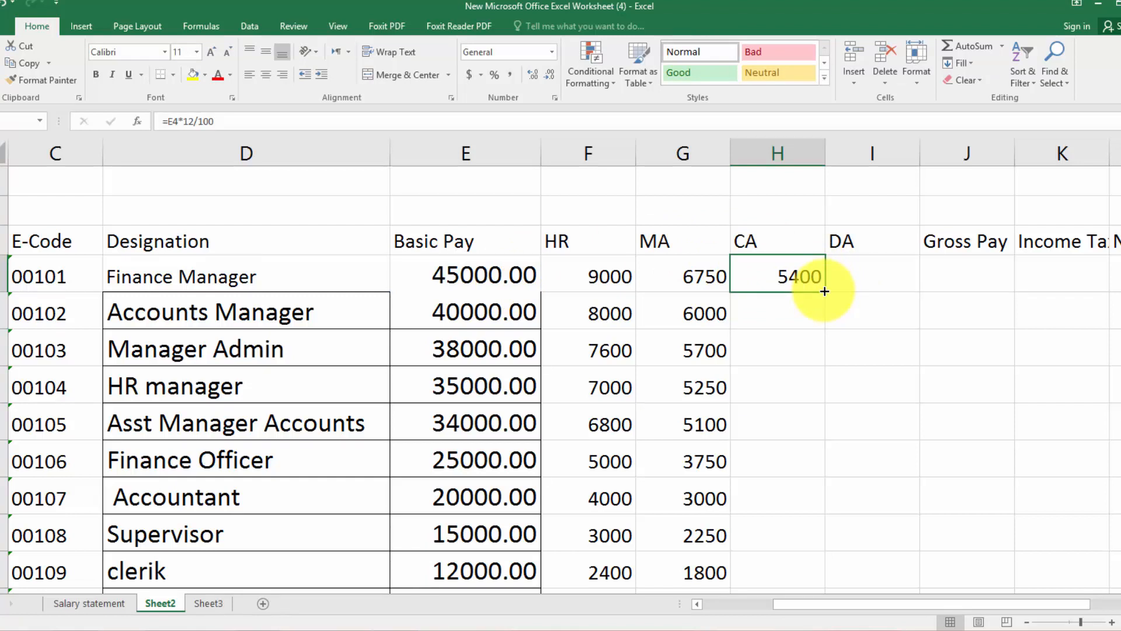
{"action": "double_click", "coordinate": [824, 291]}
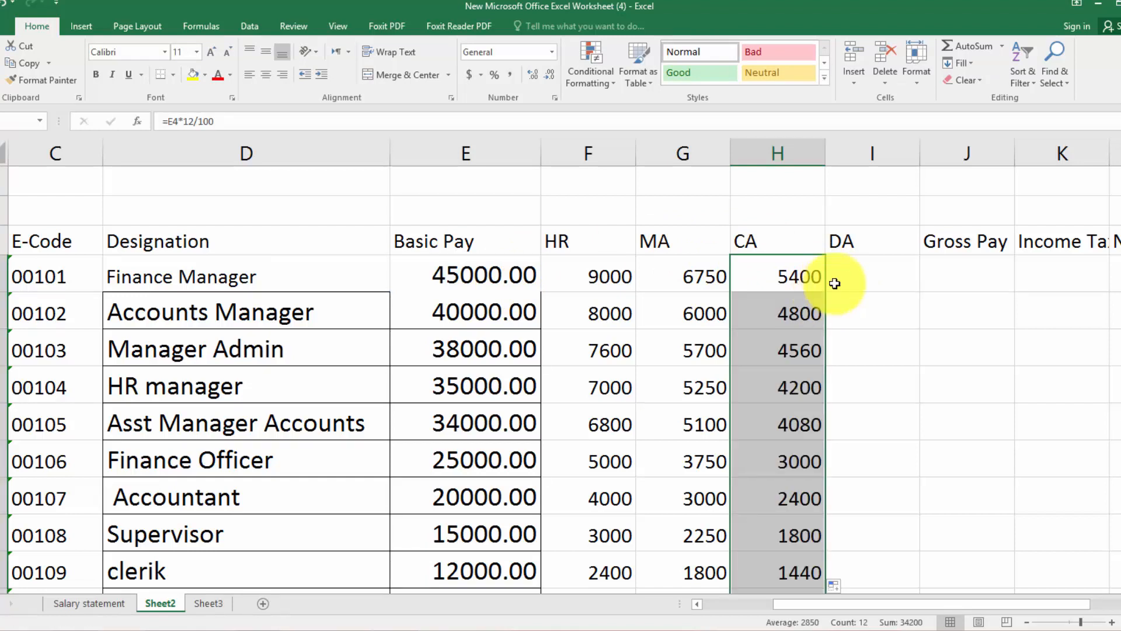
Calculate DA in I4 as 10 percent of the Basic Pay with =E4*10/100 and fill the formula down to I15.
{"action": "left_click", "coordinate": [857, 276]}
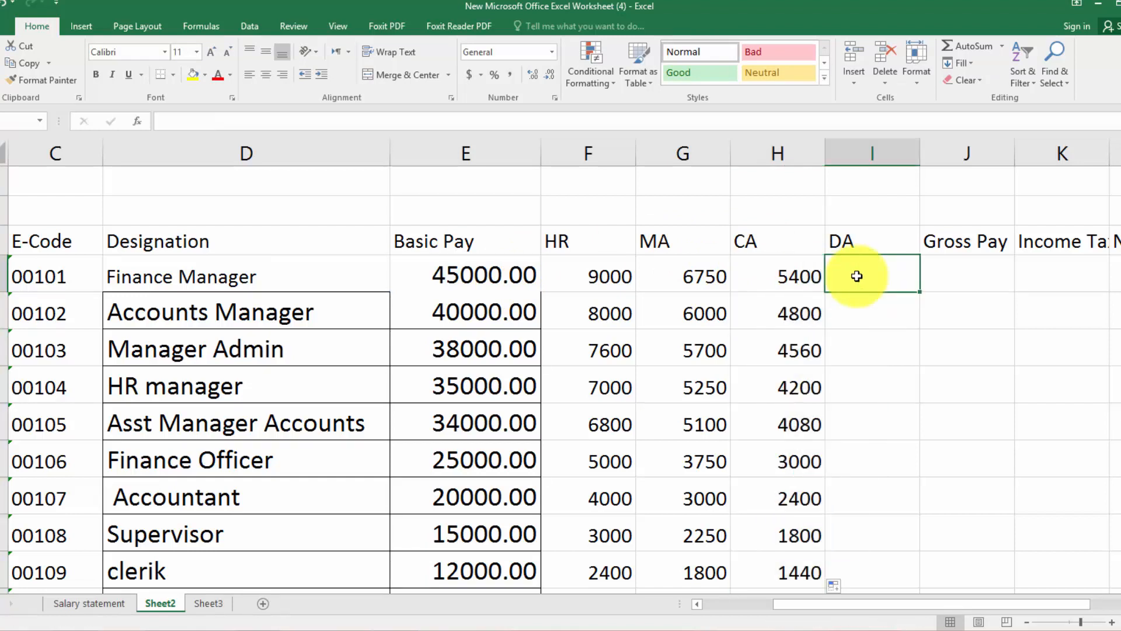
{"action": "type", "text": "="}
{"action": "left_click", "coordinate": [497, 283]}
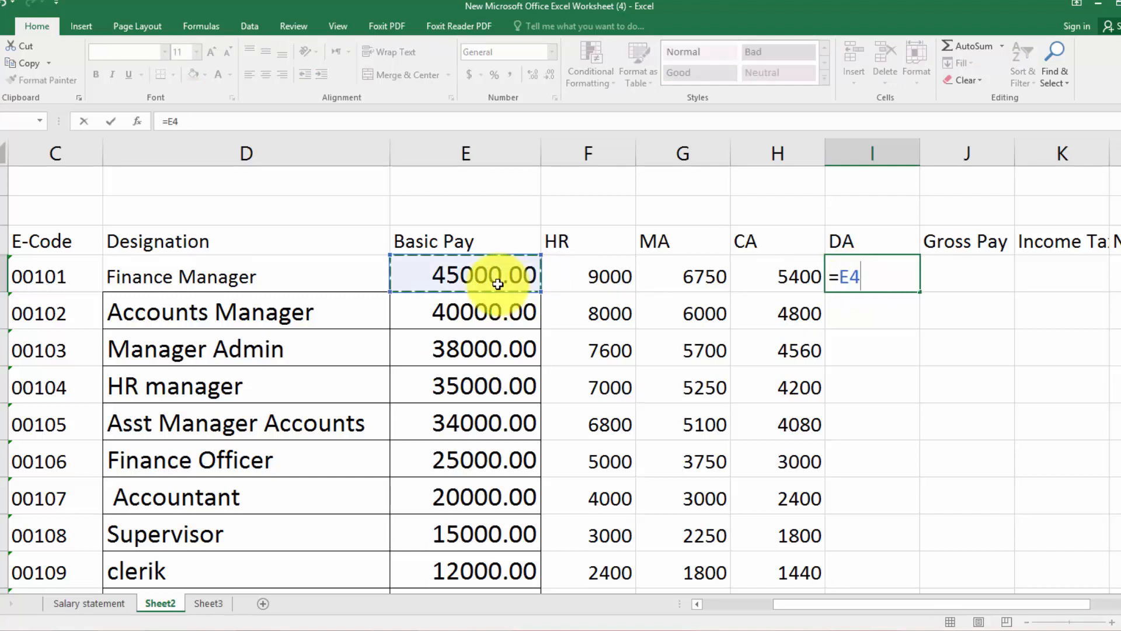
{"action": "type", "text": "*"}
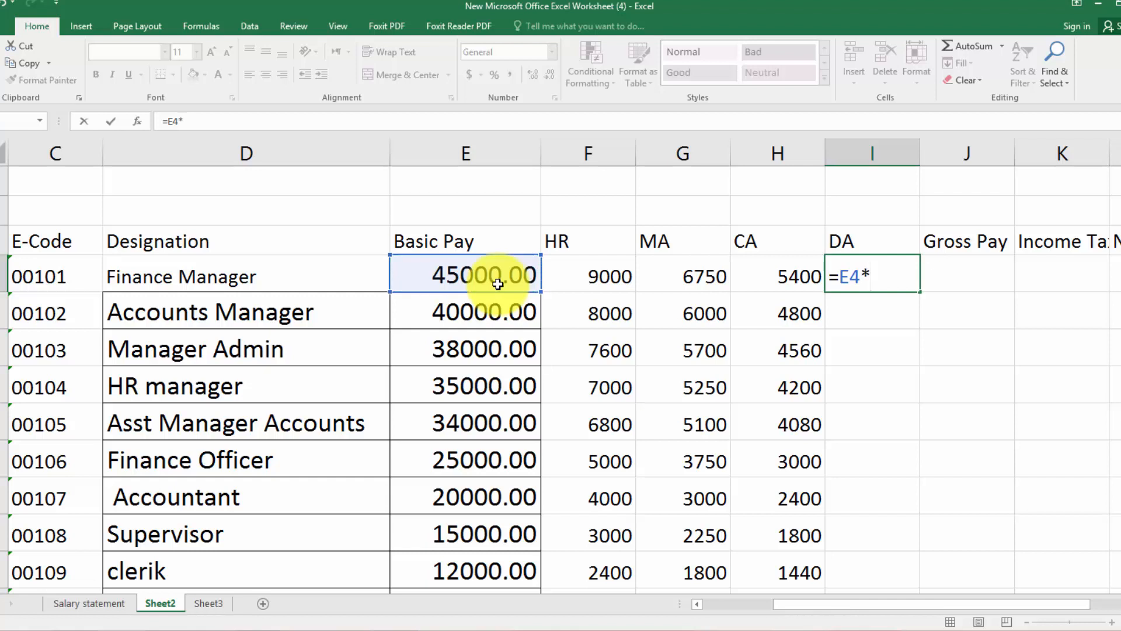
{"action": "type", "text": "10/100"}
{"action": "key", "text": "Return"}
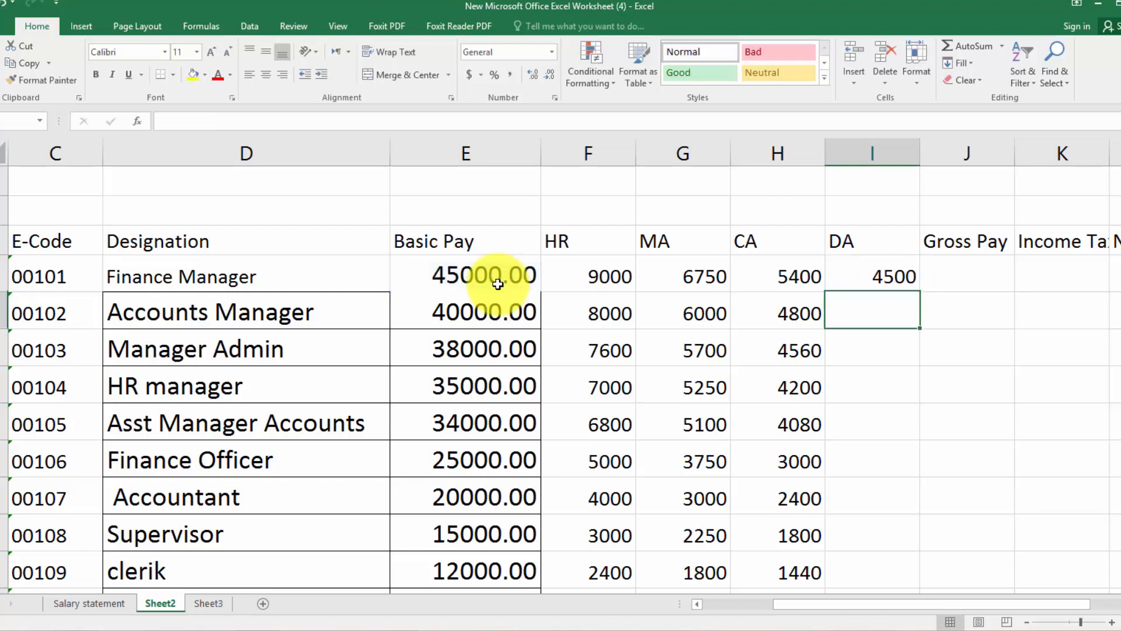
{"action": "left_click", "coordinate": [864, 268]}
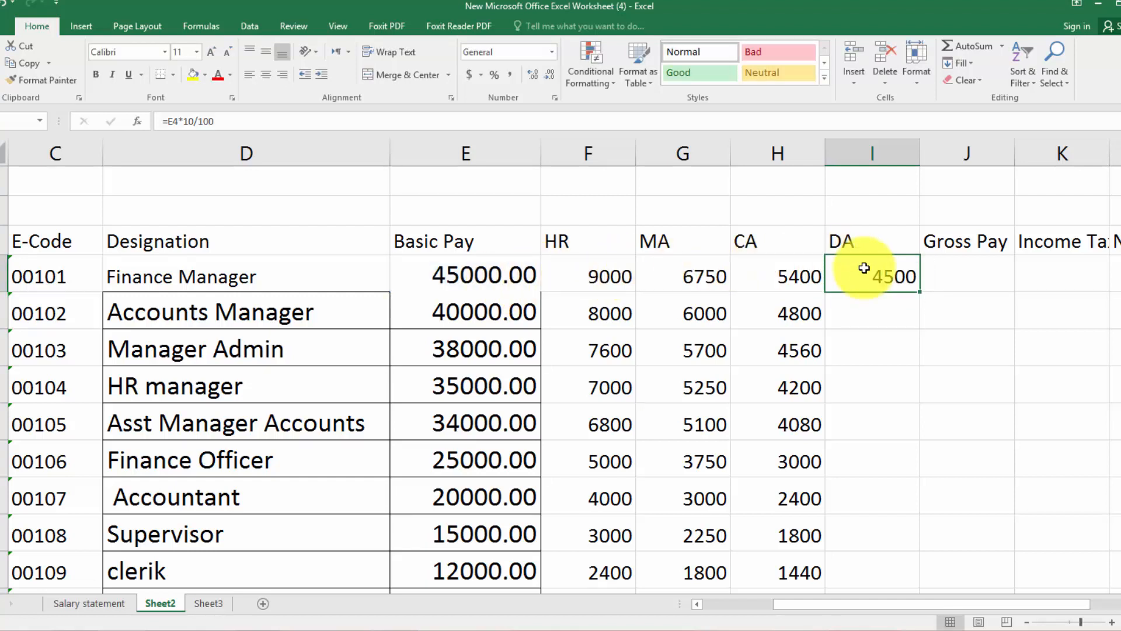
{"action": "double_click", "coordinate": [921, 292]}
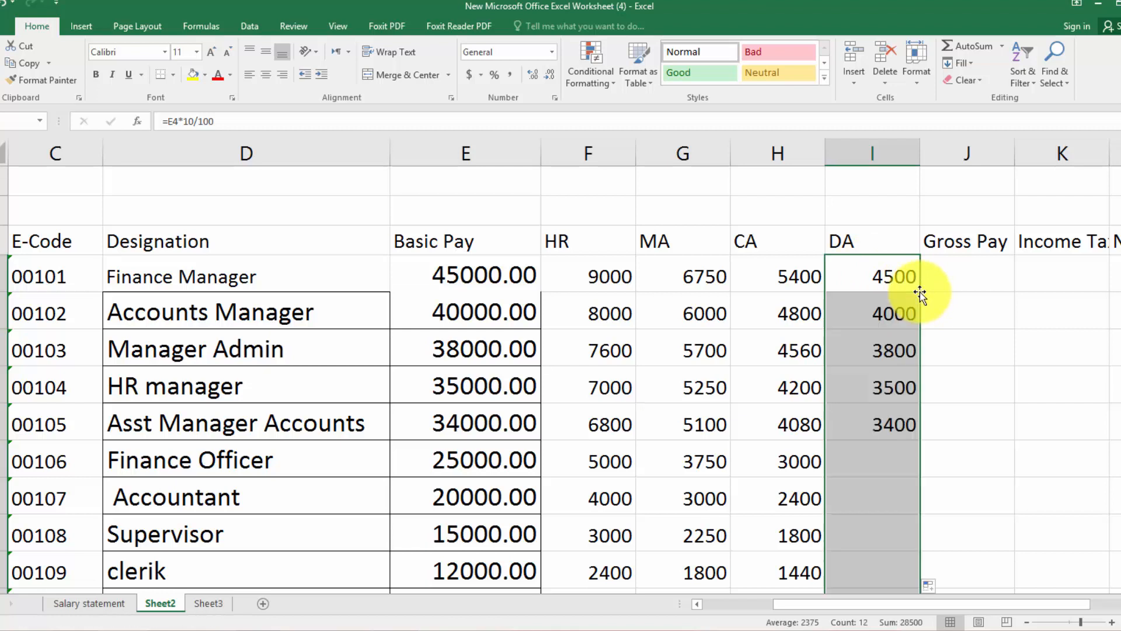
Reduce the font size of the Basic Pay values in E4:E15 to 11.
{"action": "left_click", "coordinate": [970, 261]}
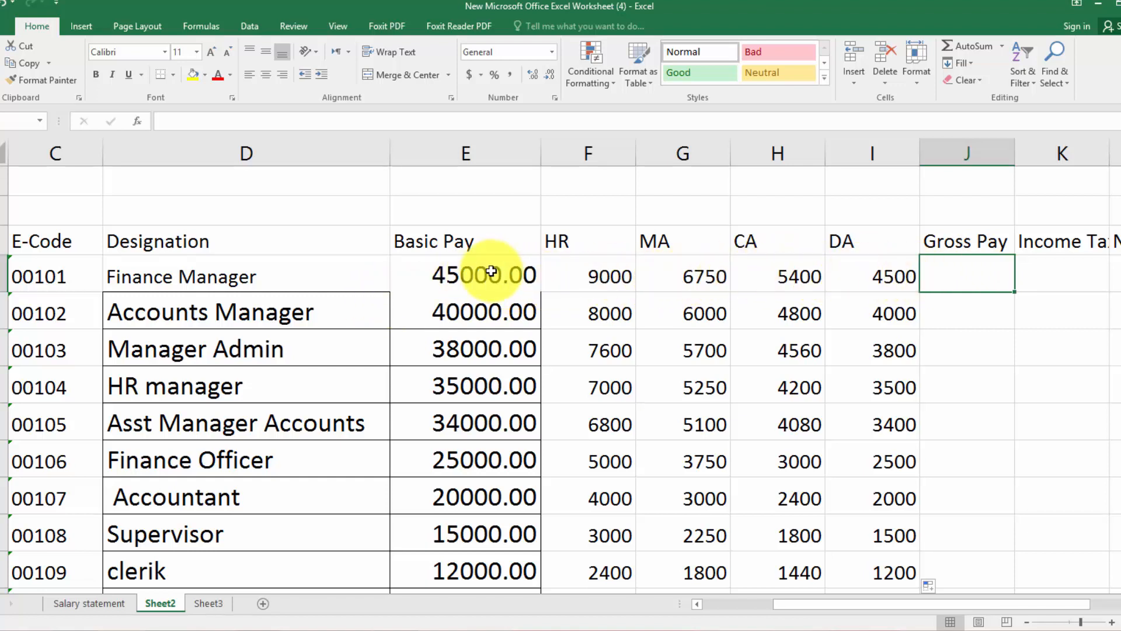
{"action": "left_click_drag", "start_coordinate": [490, 271], "coordinate": [492, 526]}
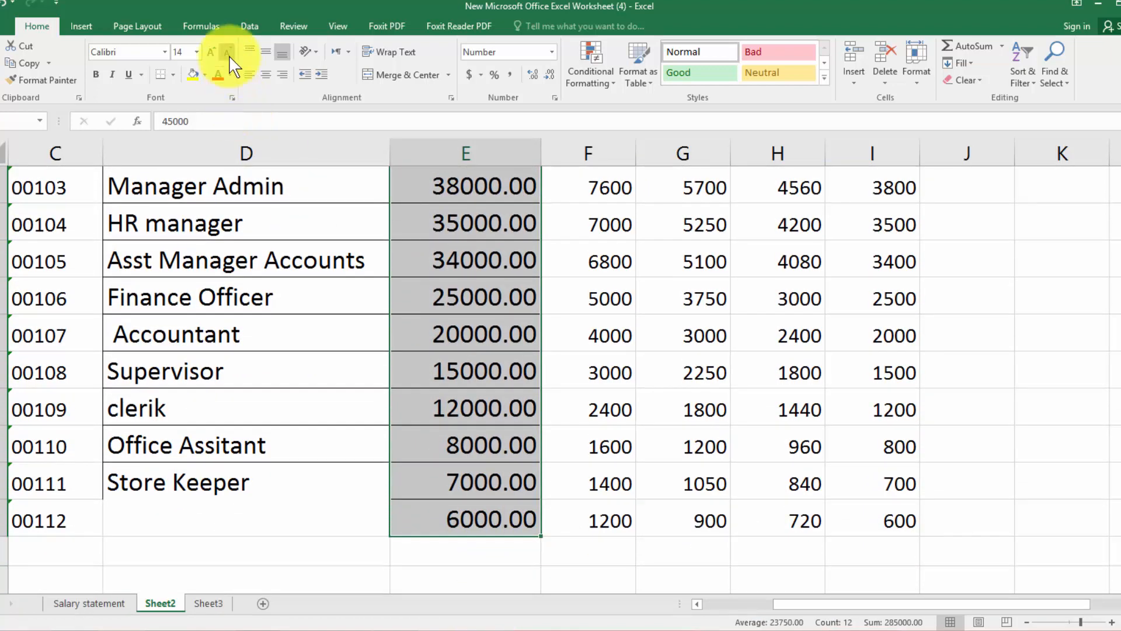
{"action": "left_click", "coordinate": [228, 52]}
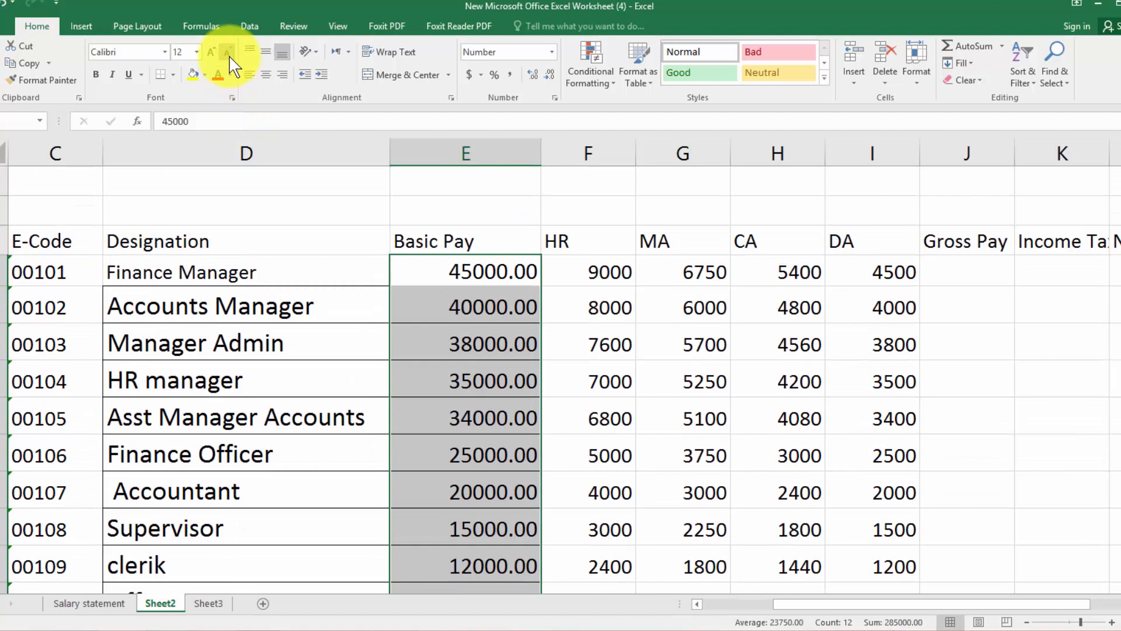
{"action": "left_click", "coordinate": [228, 52]}
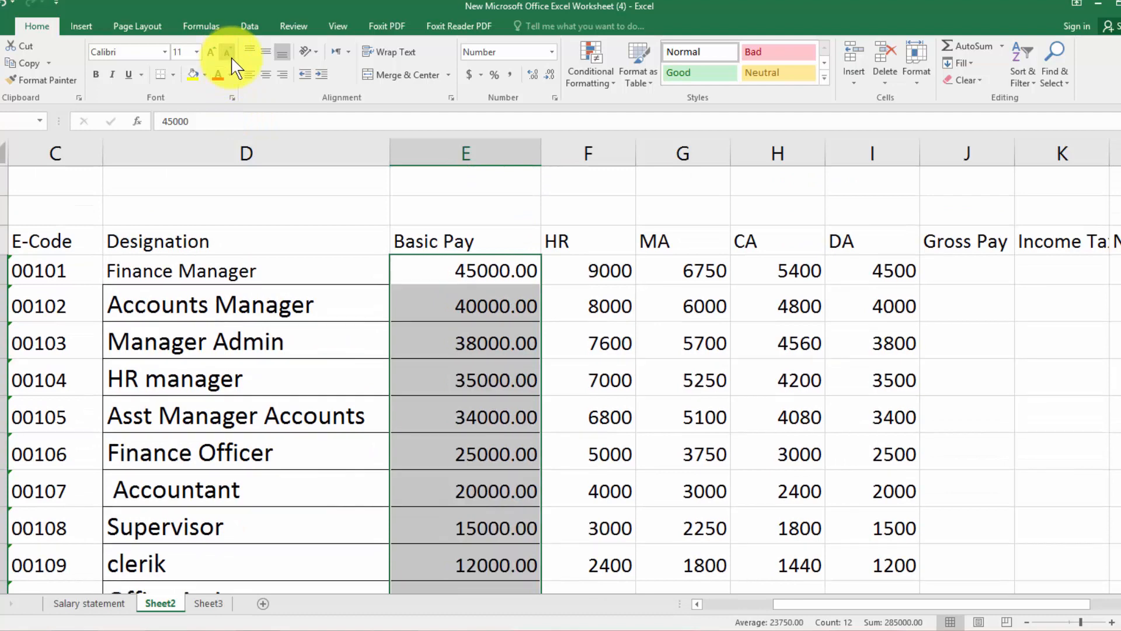
Calculate the first employee's Gross Pay in J4 with AutoSum, using the formula =SUM(E4:I4).
{"action": "left_click", "coordinate": [979, 274]}
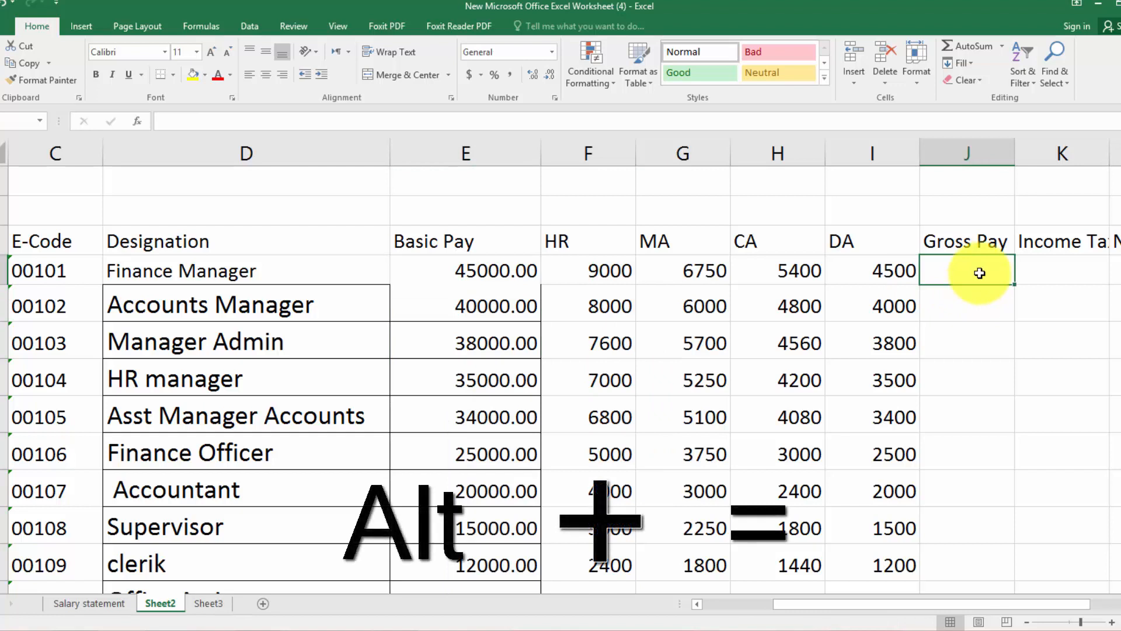
{"action": "key", "text": "alt+equal"}
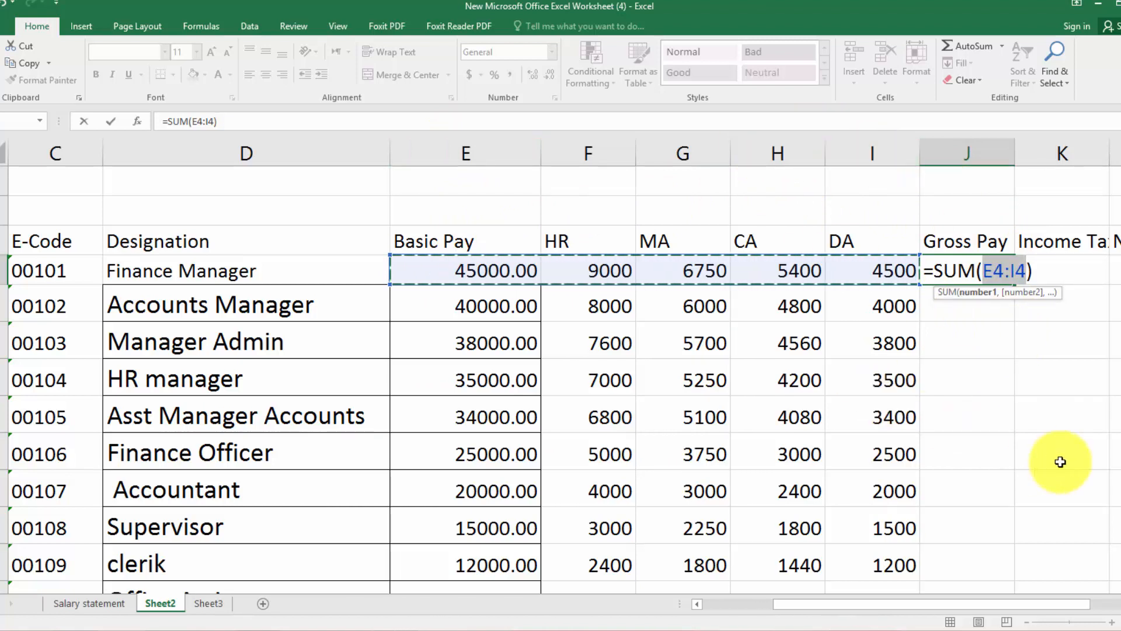
{"action": "key", "text": "Return"}
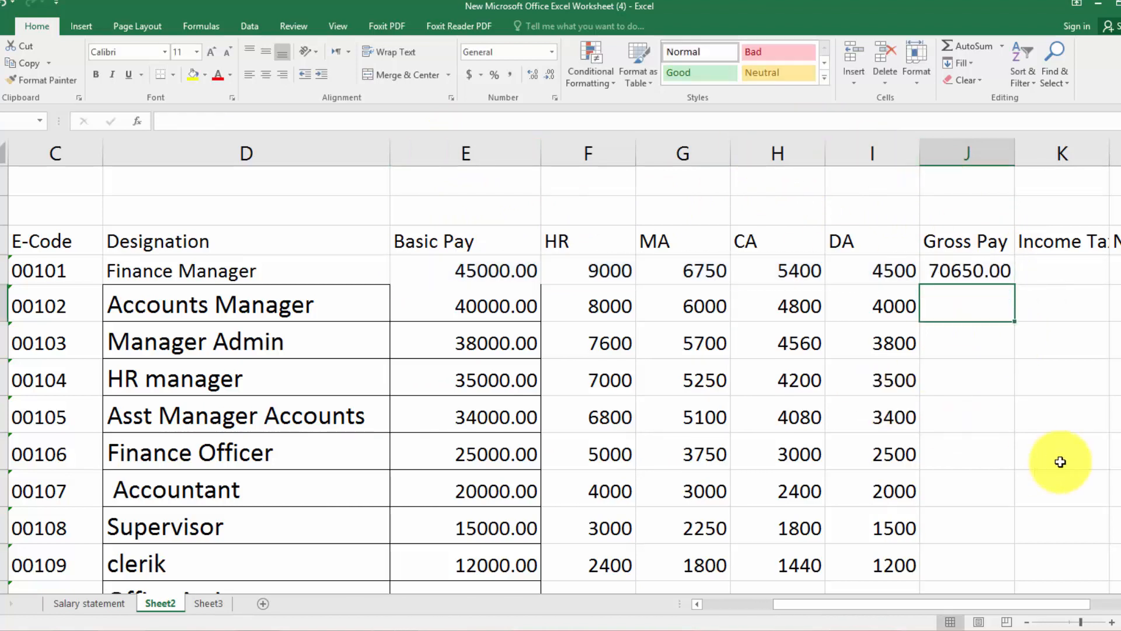
{"action": "left_click", "coordinate": [976, 273]}
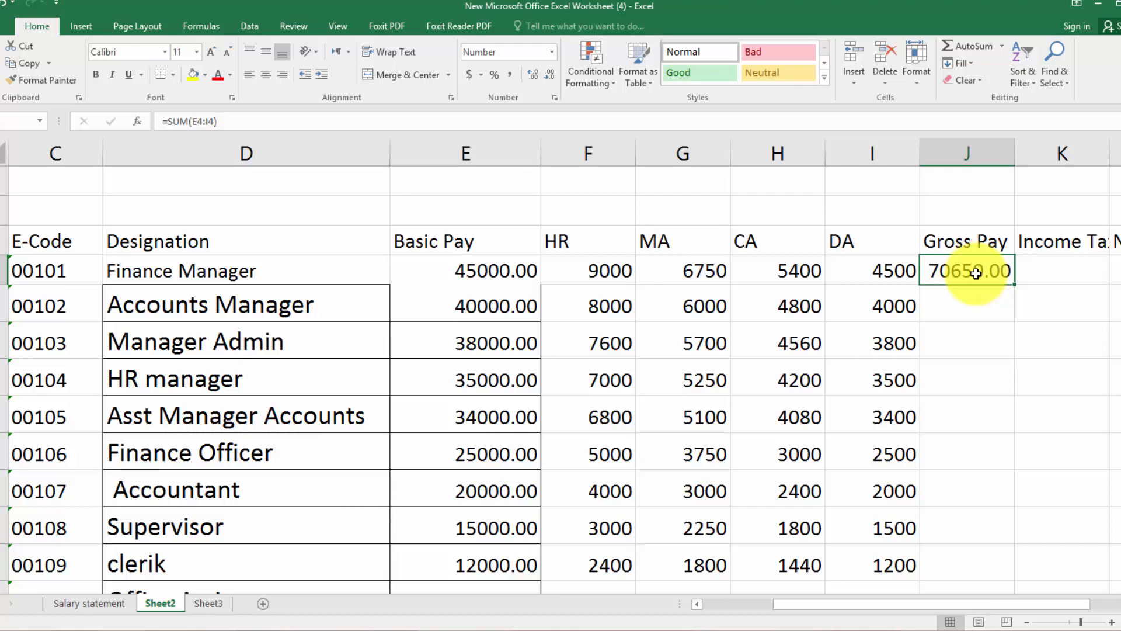
{"action": "double_click", "coordinate": [976, 273]}
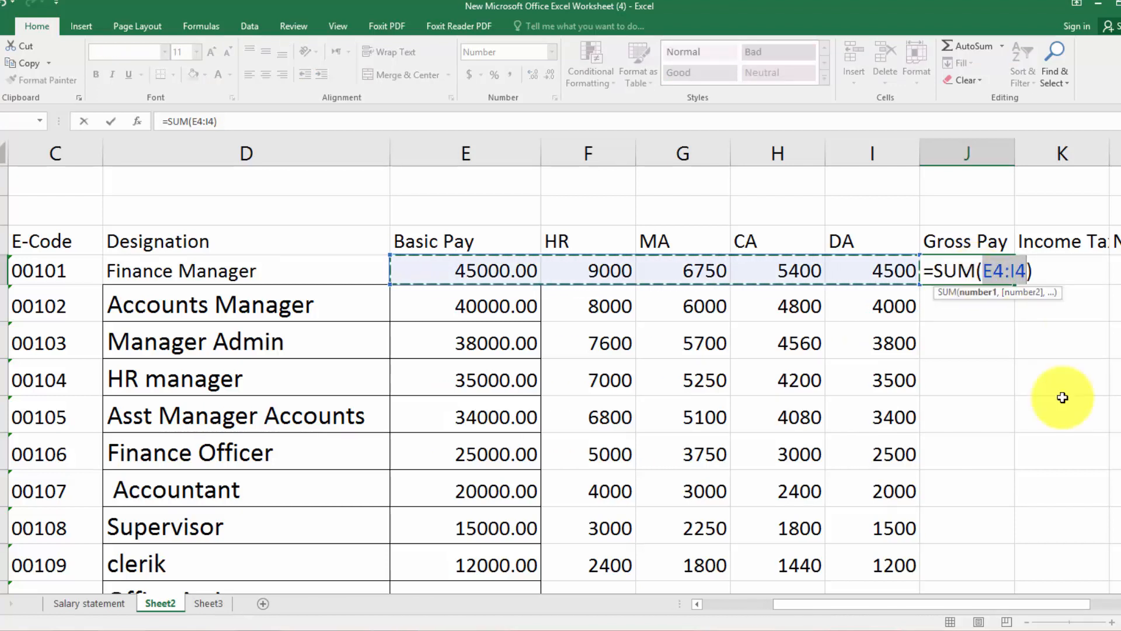
{"action": "key", "text": "Return"}
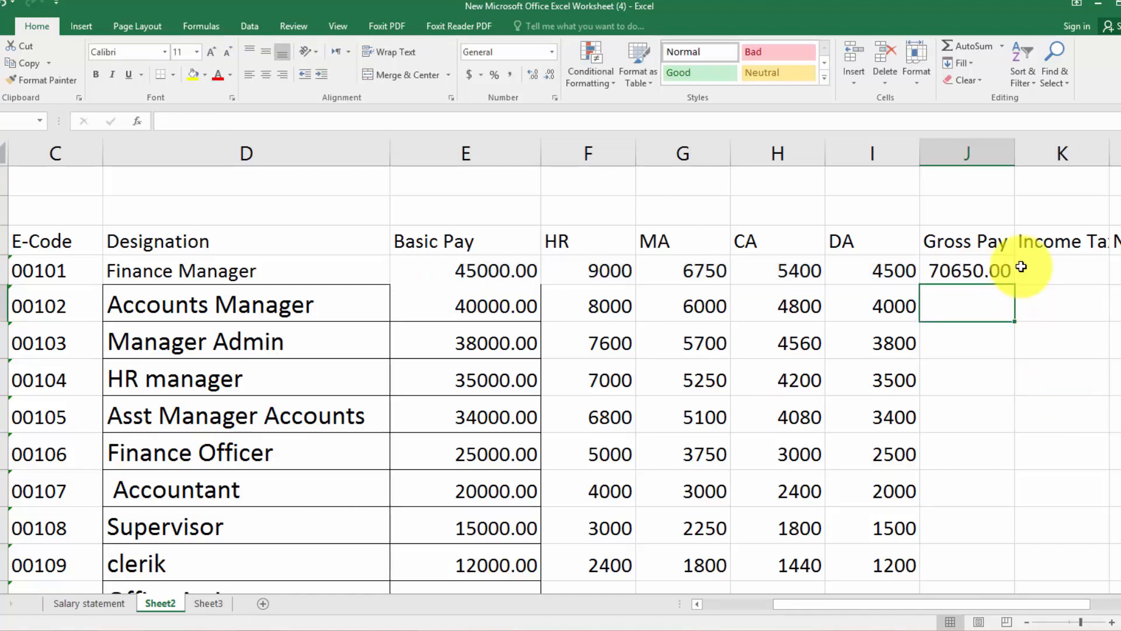
Fill the Gross Pay formula from J4 down to J15 and check the column through the last employee.
{"action": "left_click", "coordinate": [982, 268]}
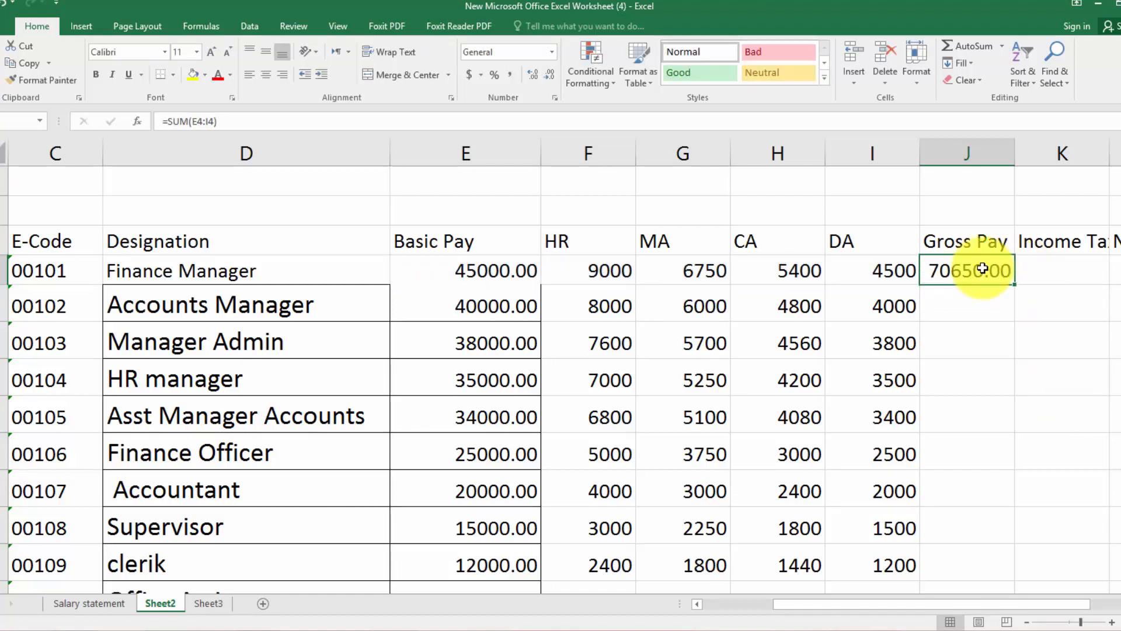
{"action": "double_click", "coordinate": [1019, 285]}
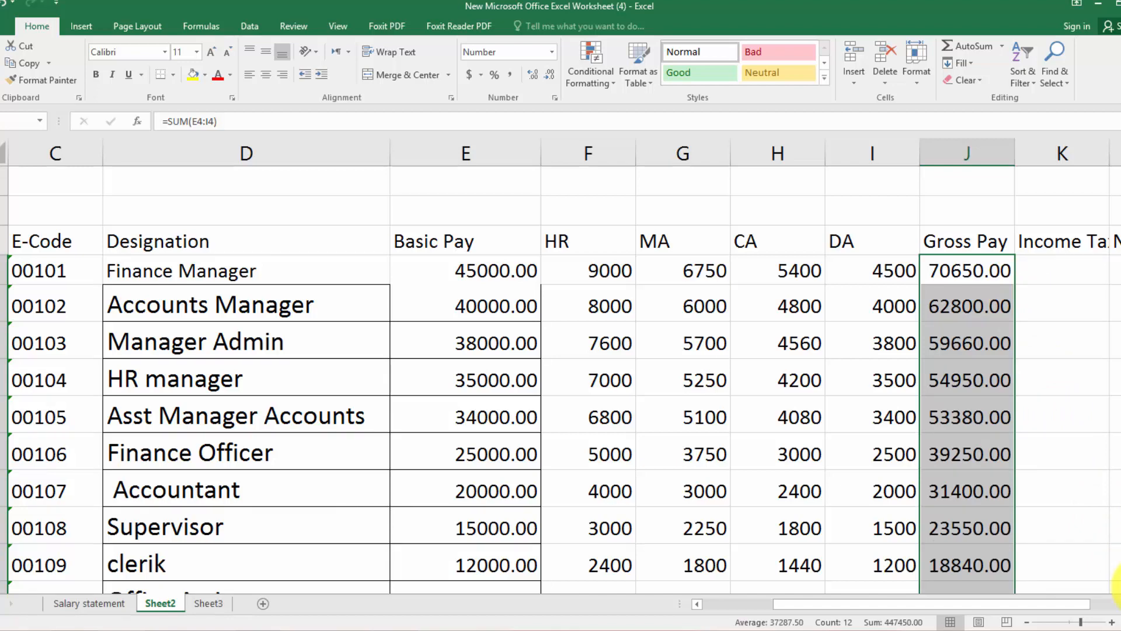
{"action": "scroll", "coordinate": [1117, 584], "scroll_direction": "down", "scroll_amount": 2}
{"action": "scroll", "coordinate": [1117, 589], "scroll_direction": "down", "scroll_amount": 1}
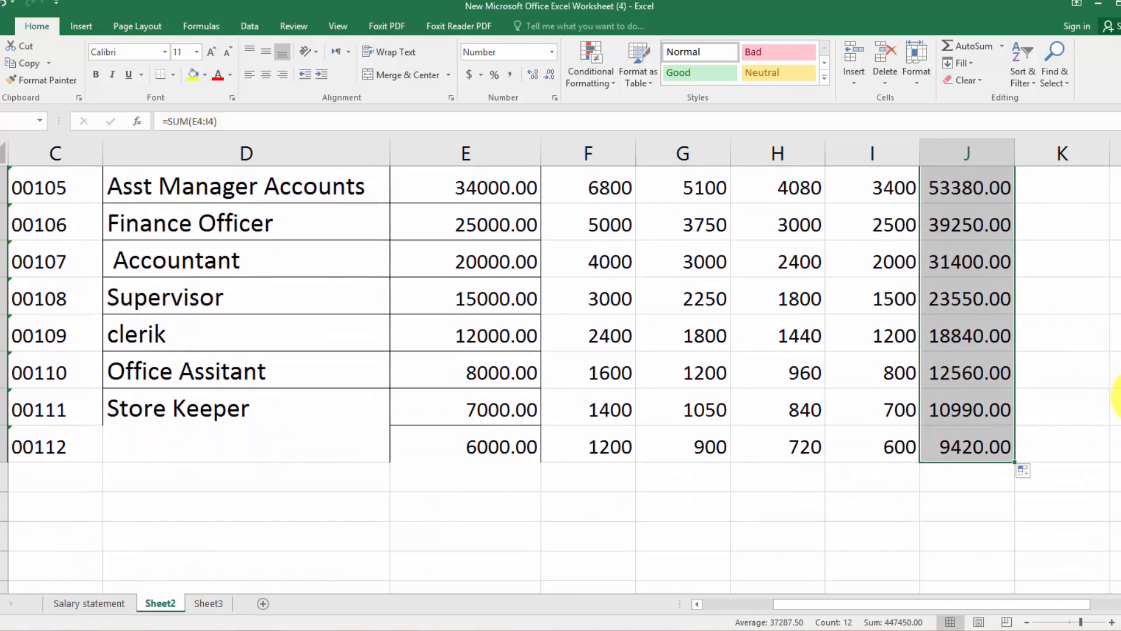
AutoFit column K so its width matches the Income Tax heading.
{"action": "scroll", "coordinate": [1116, 397], "scroll_direction": "up", "scroll_amount": 2}
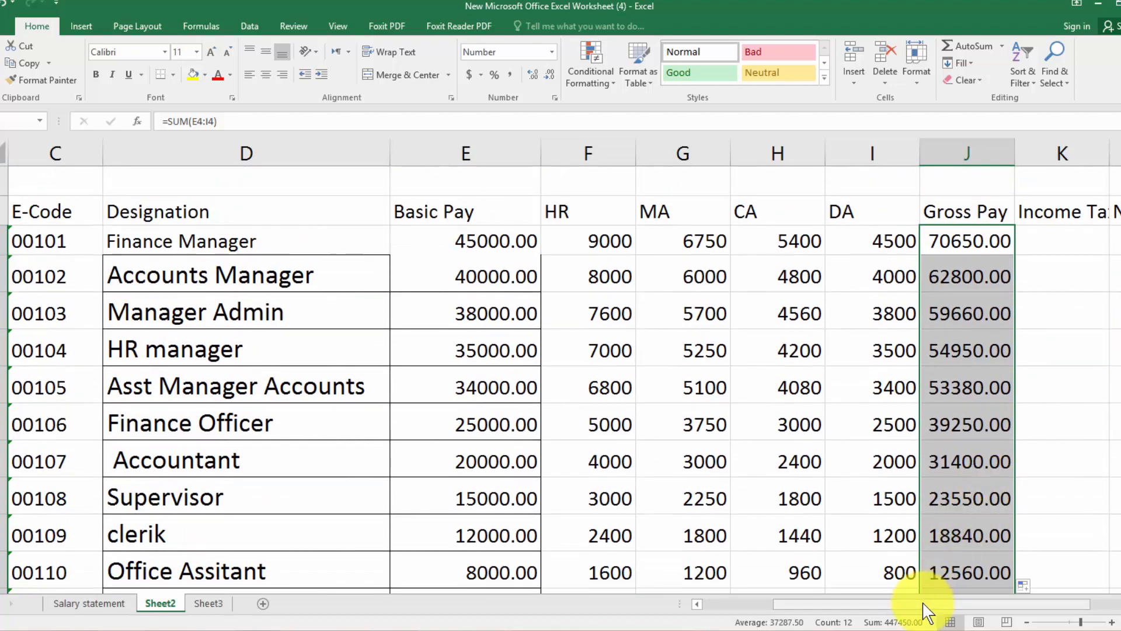
{"action": "left_click_drag", "start_coordinate": [926, 608], "coordinate": [983, 605]}
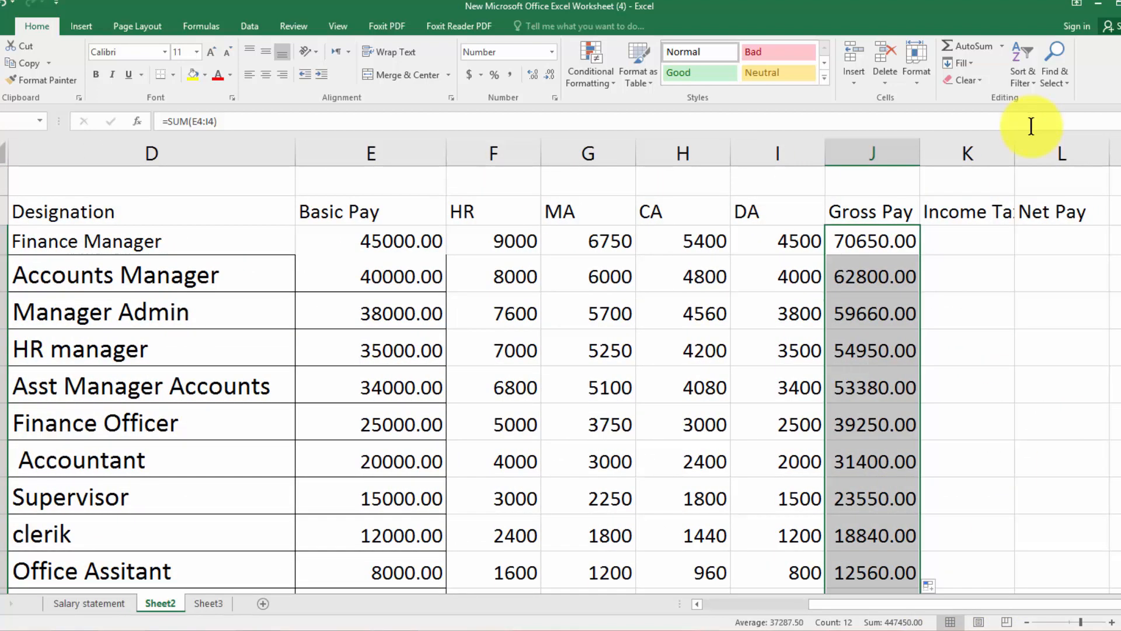
{"action": "double_click", "coordinate": [1014, 154]}
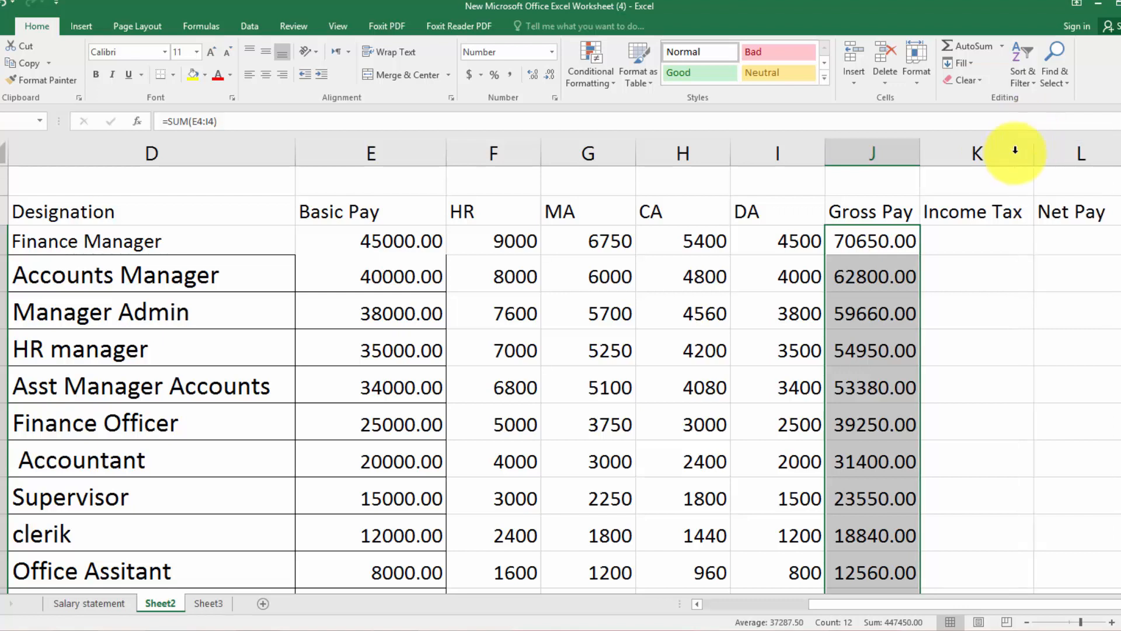
Calculate Income Tax in K4 as 2.5 percent of Gross Pay with =J4*2.5/100 and fill the formula down to K15.
{"action": "left_click", "coordinate": [984, 237]}
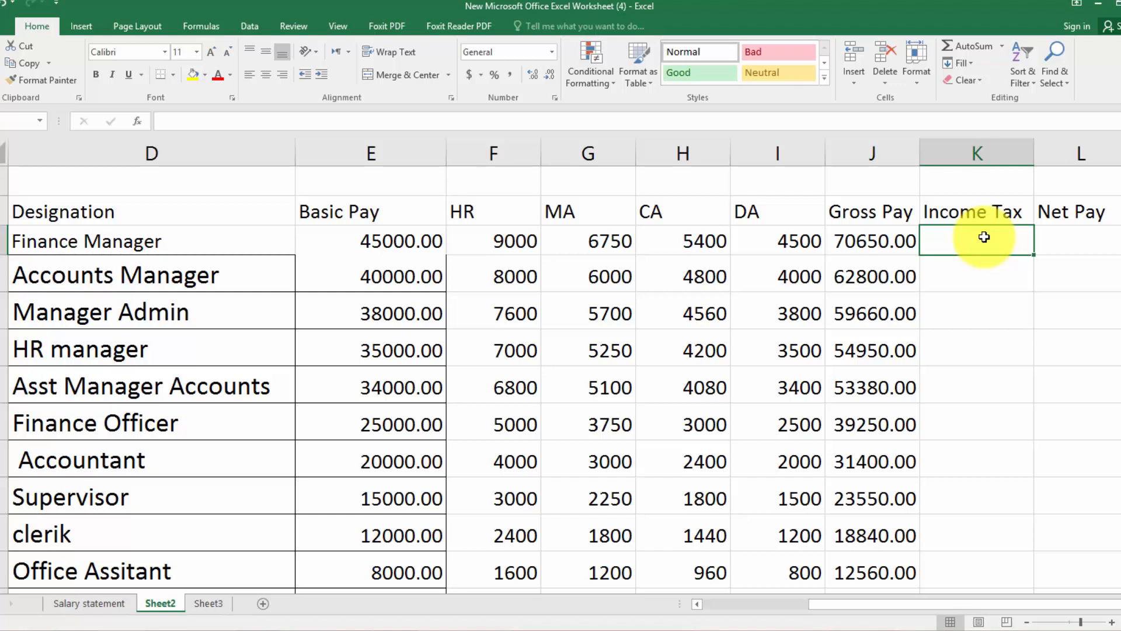
{"action": "type", "text": "="}
{"action": "left_click", "coordinate": [897, 249]}
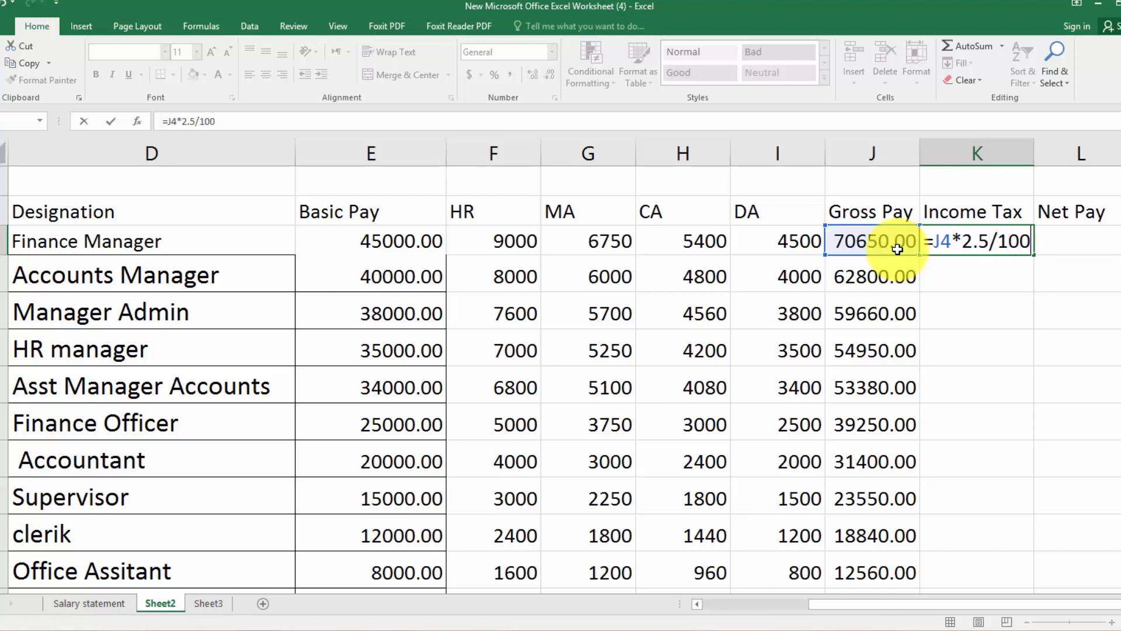
{"action": "key", "text": "Return"}
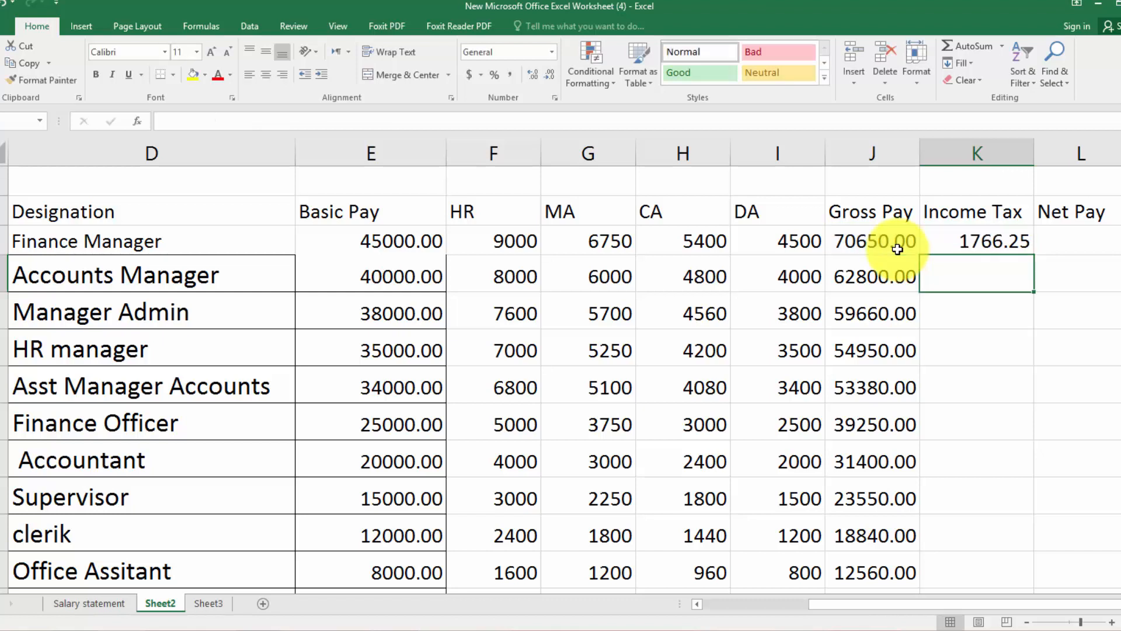
{"action": "left_click", "coordinate": [996, 242]}
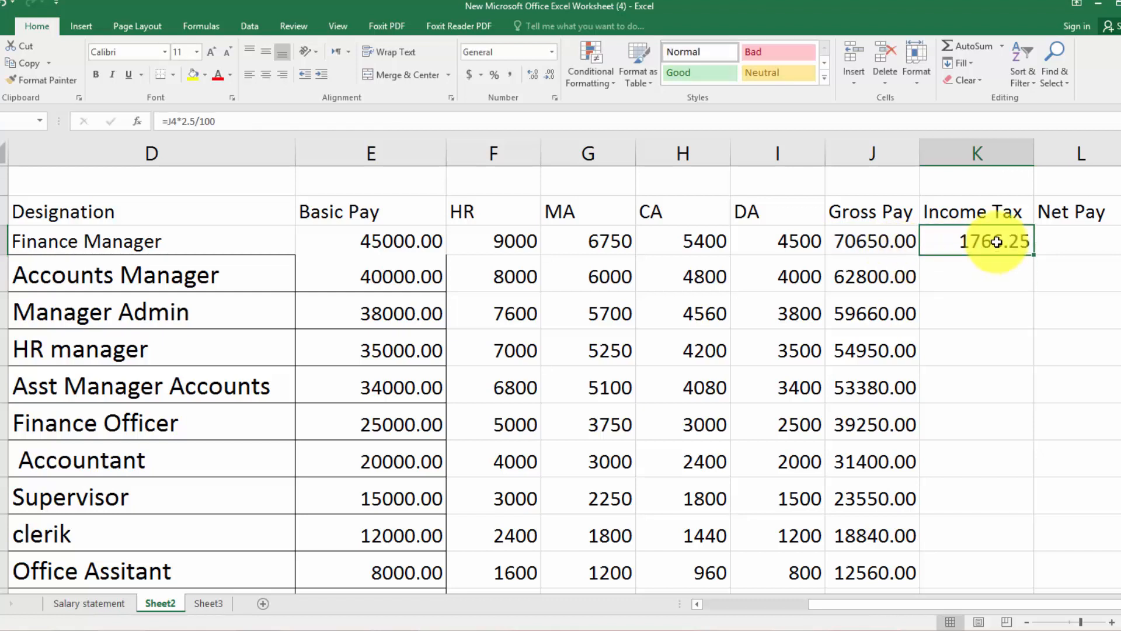
{"action": "double_click", "coordinate": [1037, 257]}
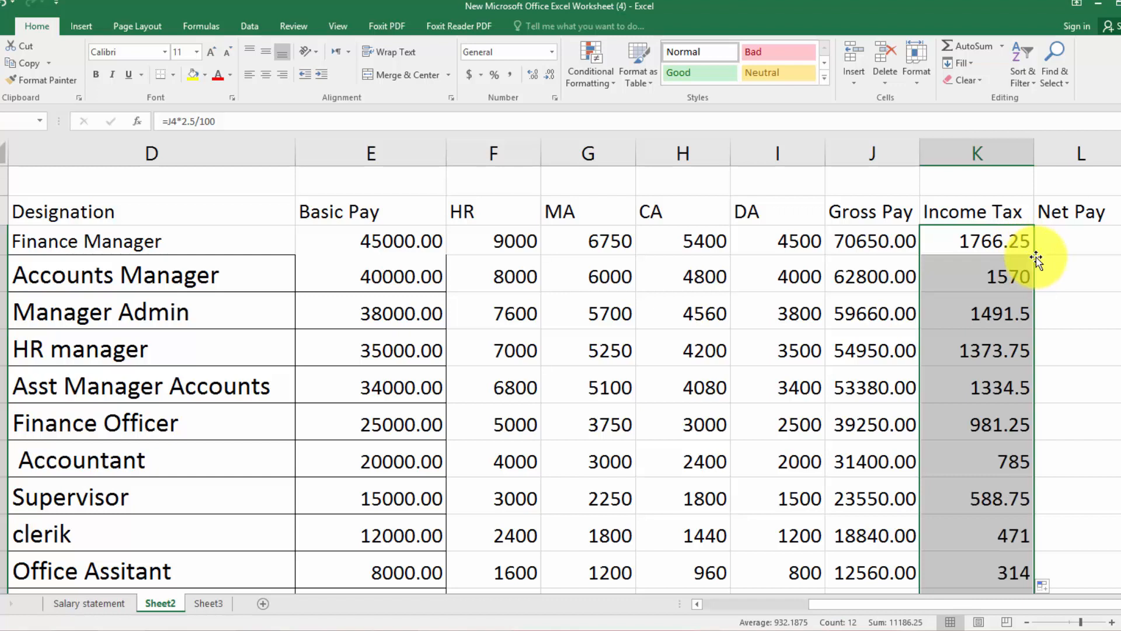
Calculate Net Pay in L4 by subtracting Income Tax from Gross Pay with =J4-K4 and fill the formula down to L15.
{"action": "left_click", "coordinate": [1081, 238]}
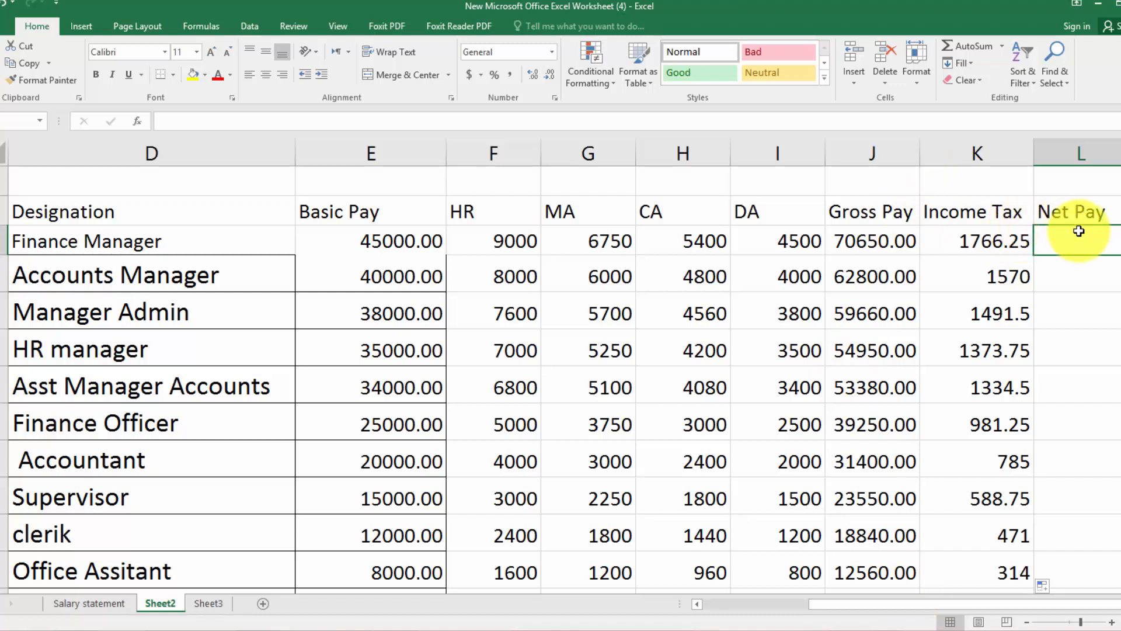
{"action": "type", "text": "="}
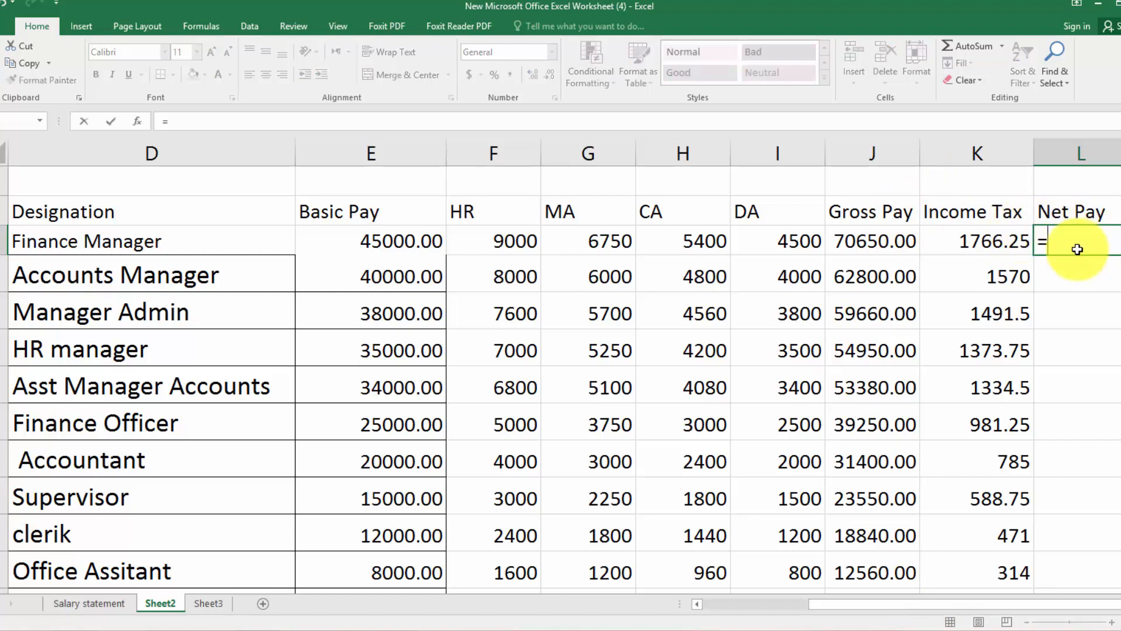
{"action": "left_click", "coordinate": [878, 239]}
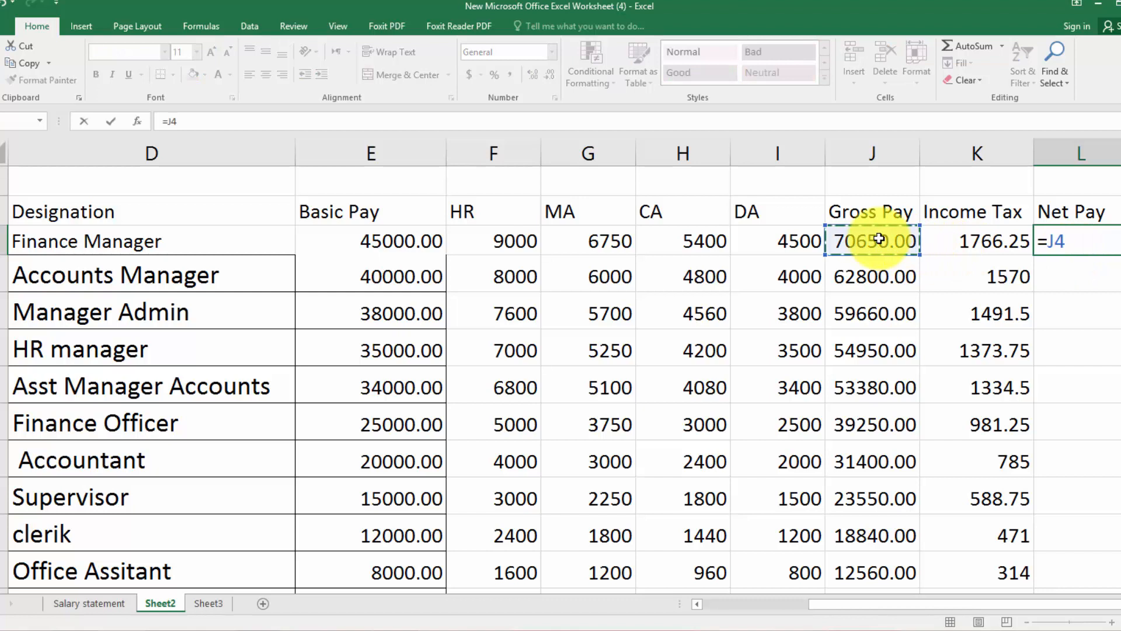
{"action": "type", "text": "-"}
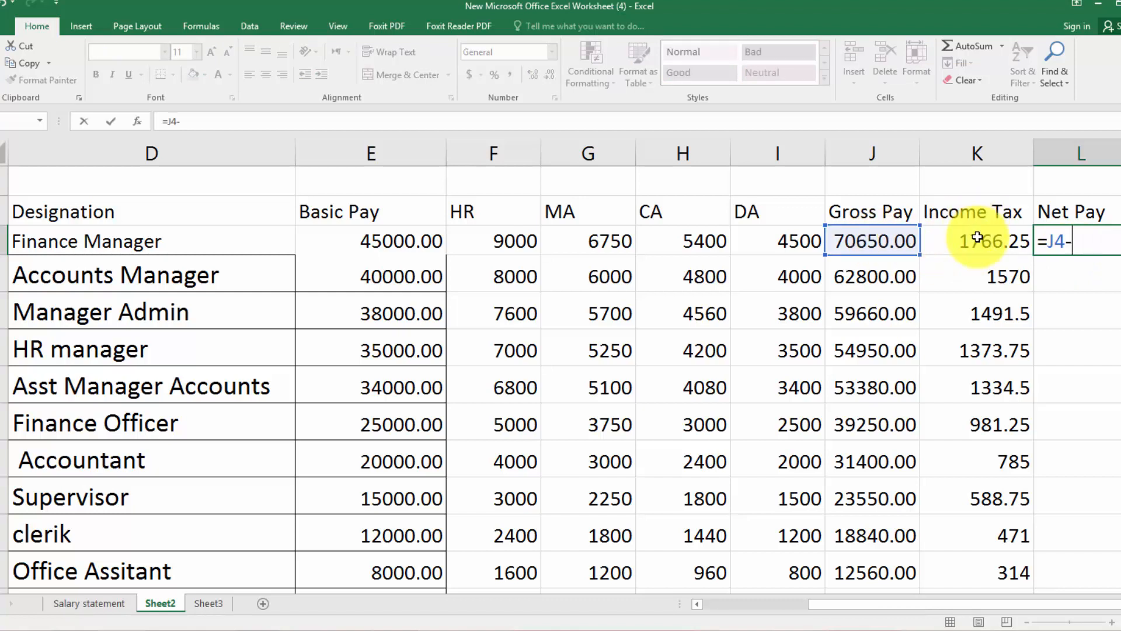
{"action": "left_click", "coordinate": [978, 238]}
{"action": "key", "text": "Return"}
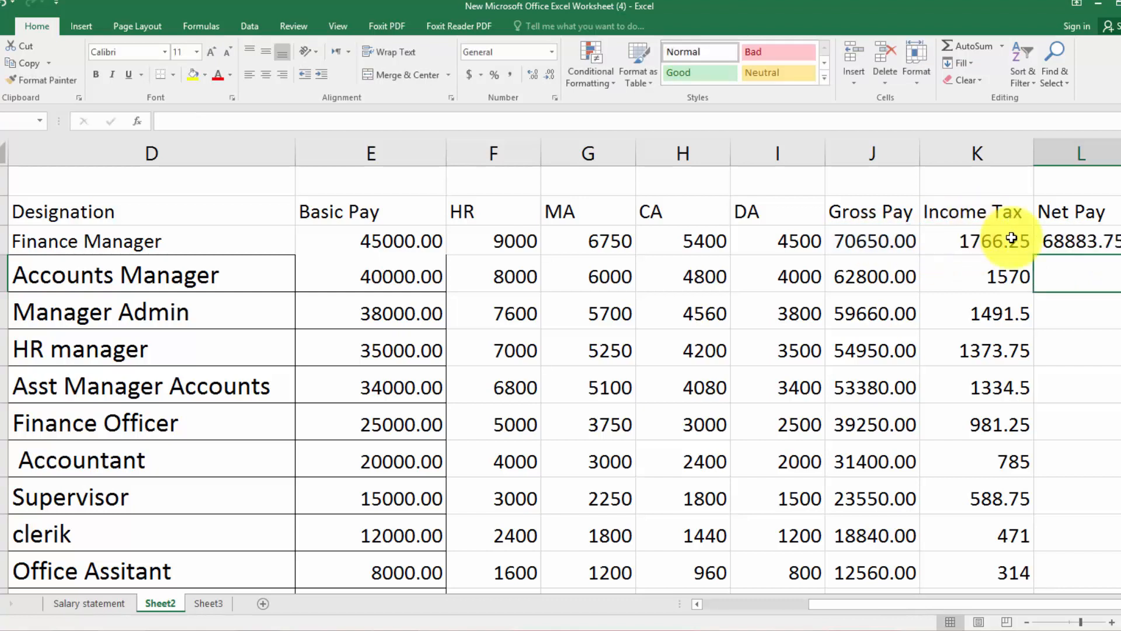
{"action": "left_click", "coordinate": [1113, 239]}
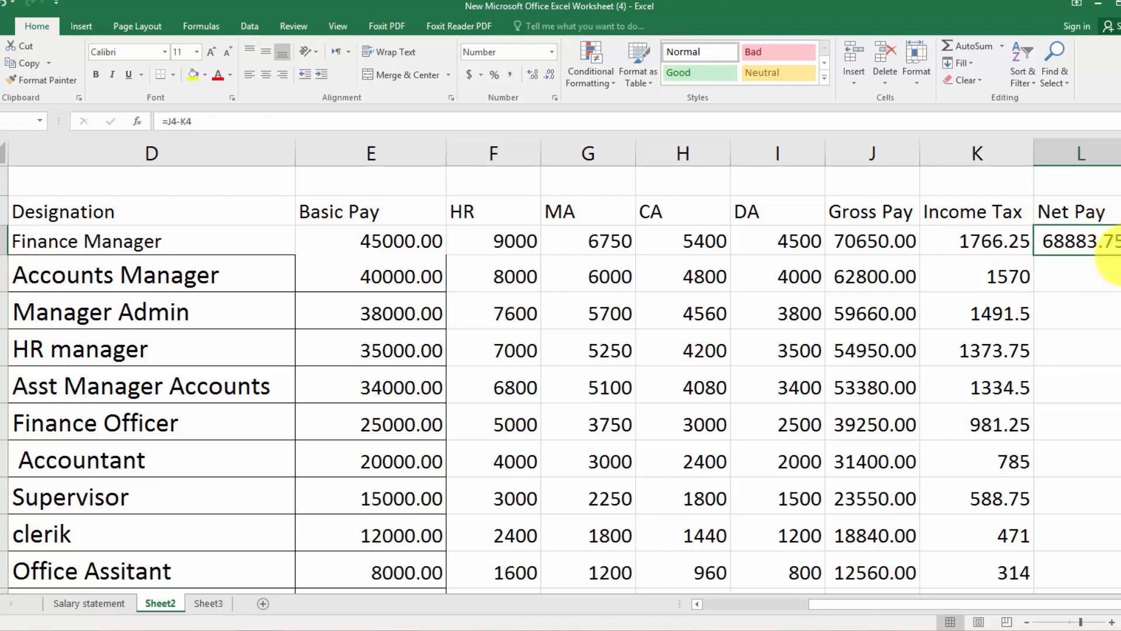
{"action": "double_click", "coordinate": [1116, 255]}
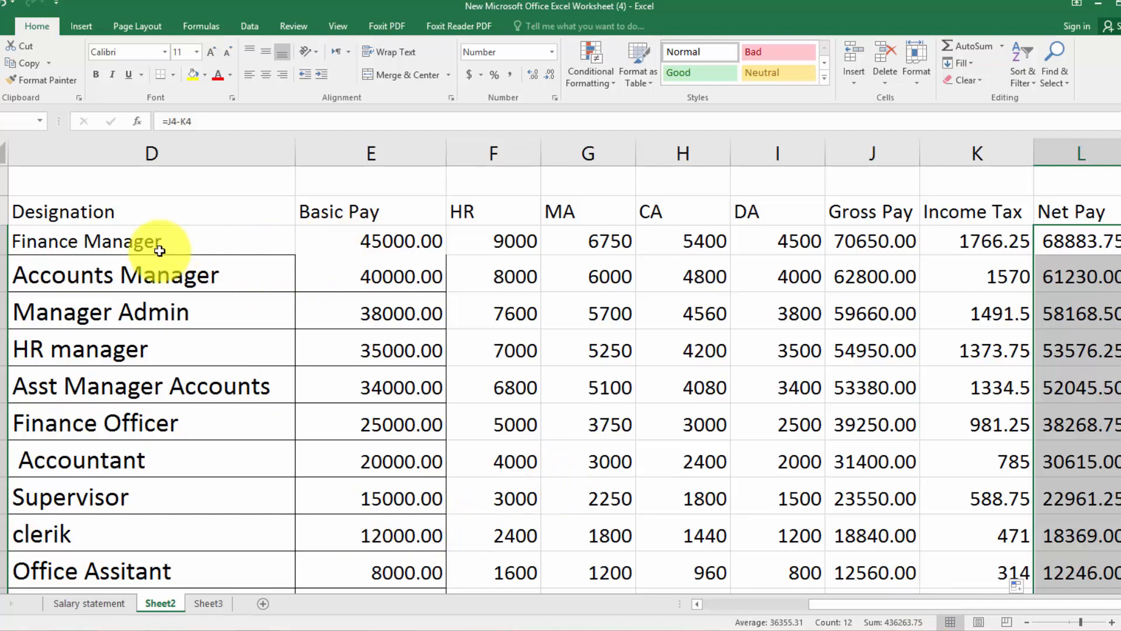
Reduce the font size of the Designation entries in D5:D15 to 11.
{"action": "left_click", "coordinate": [143, 263]}
{"action": "left_click_drag", "start_coordinate": [142, 262], "coordinate": [132, 523]}
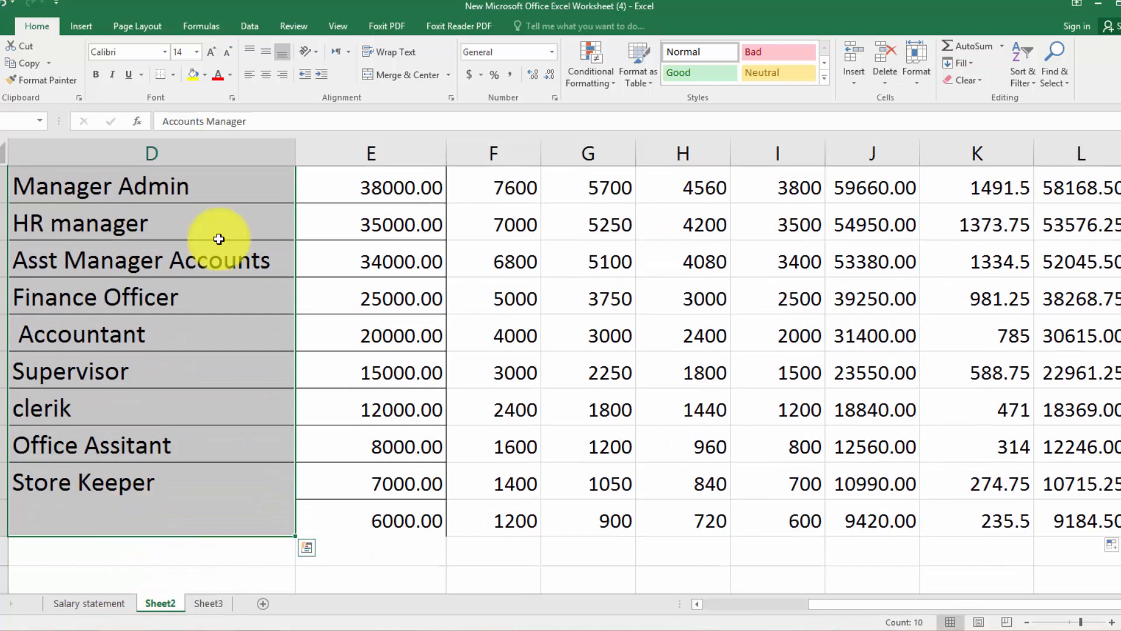
{"action": "left_click", "coordinate": [226, 54]}
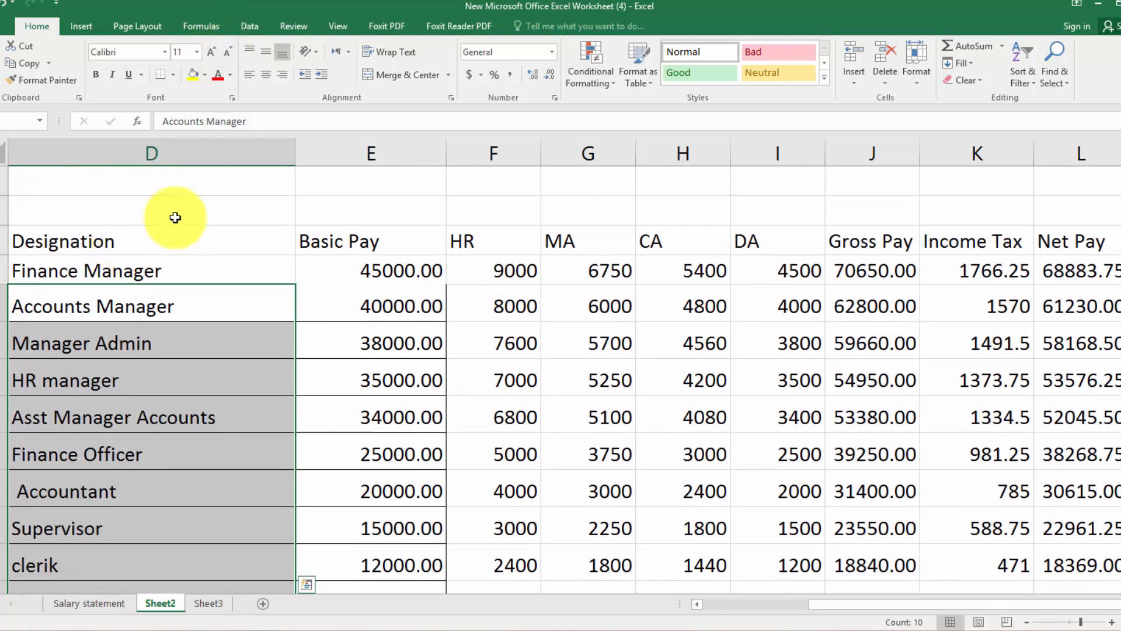
AutoFit the widths of the Designation column D and the E-Code column C.
{"action": "double_click", "coordinate": [295, 154]}
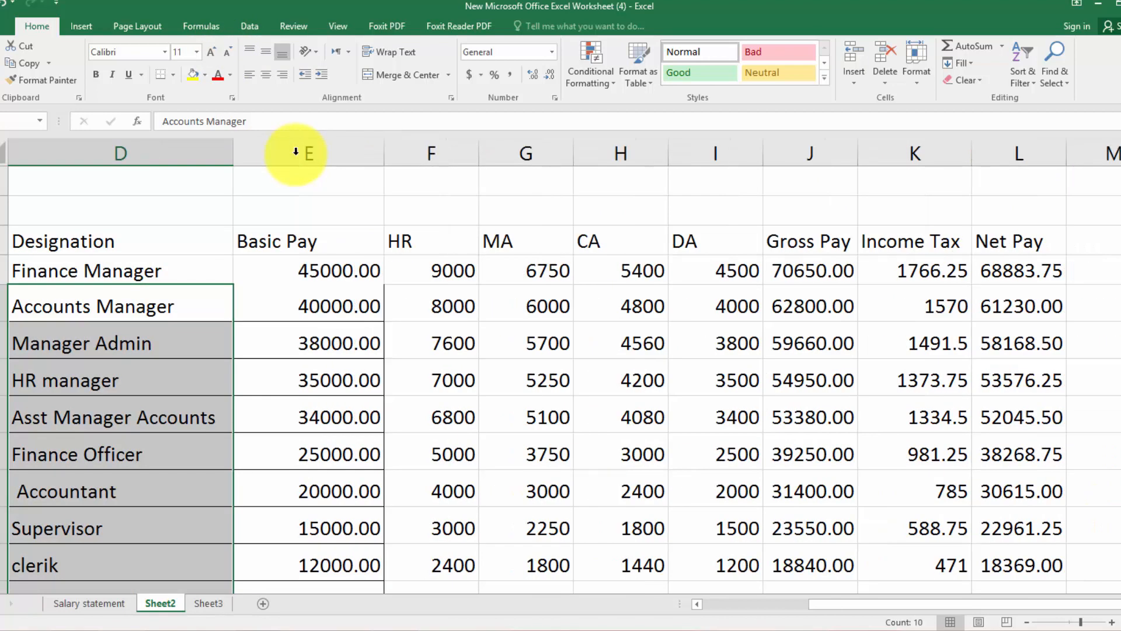
{"action": "left_click_drag", "start_coordinate": [823, 603], "coordinate": [751, 613]}
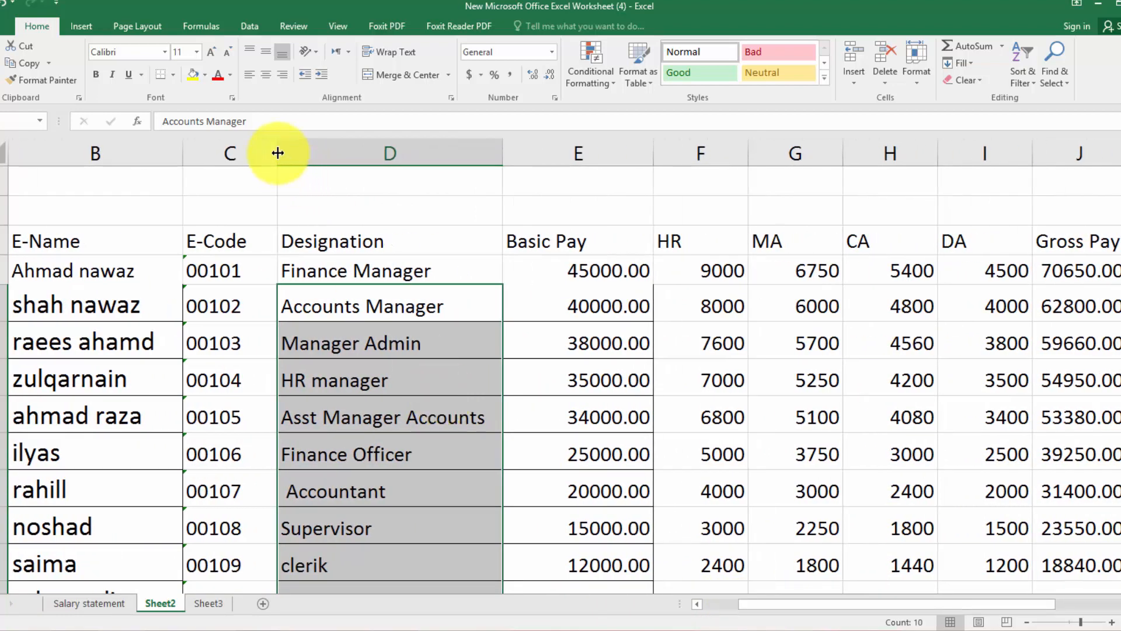
{"action": "double_click", "coordinate": [277, 153]}
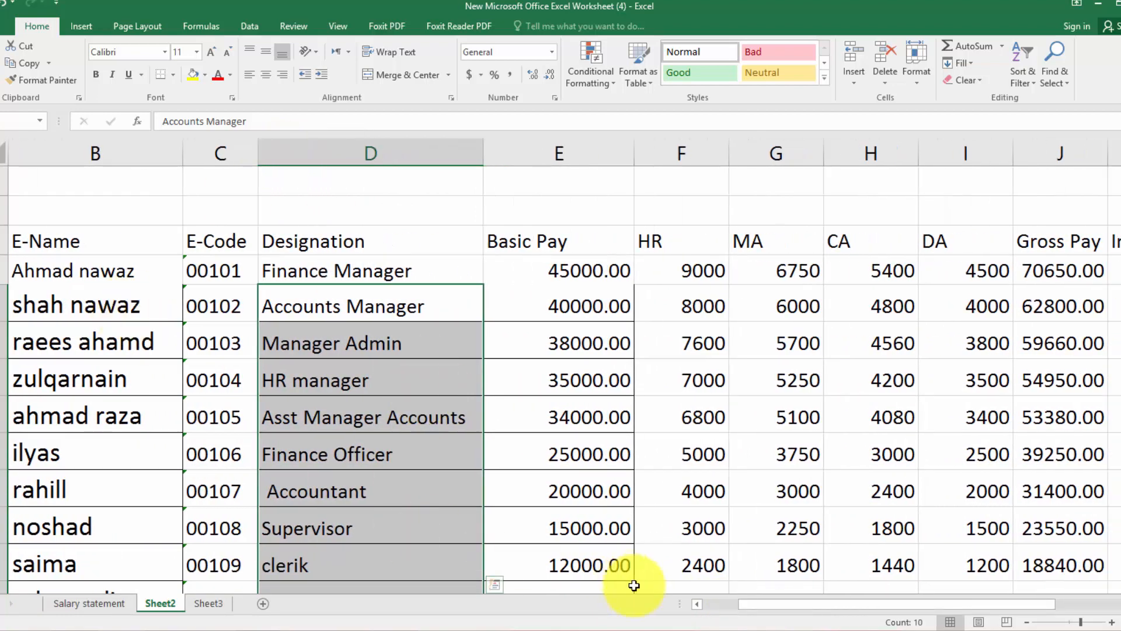
Reduce the font size of the employee names in B4:B15 to 10.
{"action": "left_click_drag", "start_coordinate": [763, 616], "coordinate": [706, 617]}
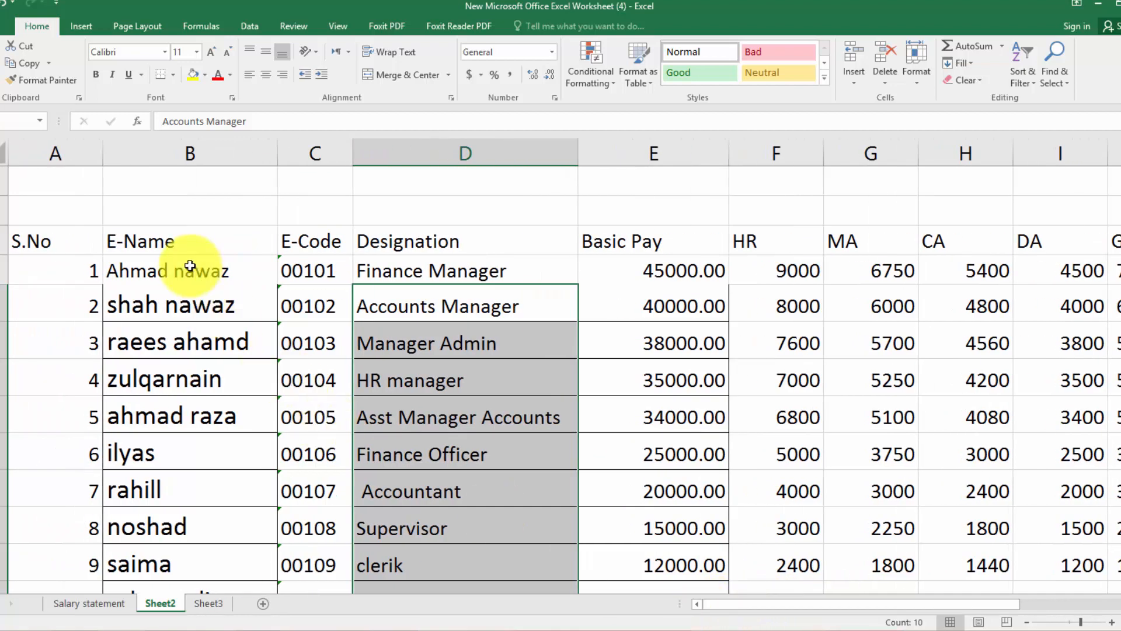
{"action": "left_click_drag", "start_coordinate": [190, 266], "coordinate": [250, 518]}
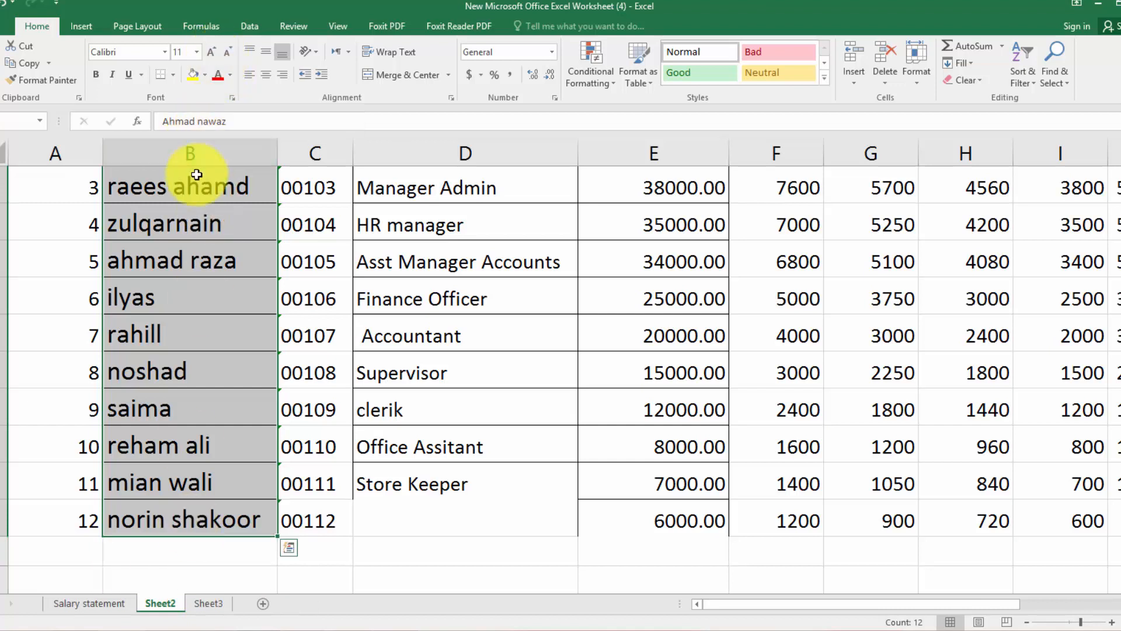
{"action": "left_click", "coordinate": [228, 59]}
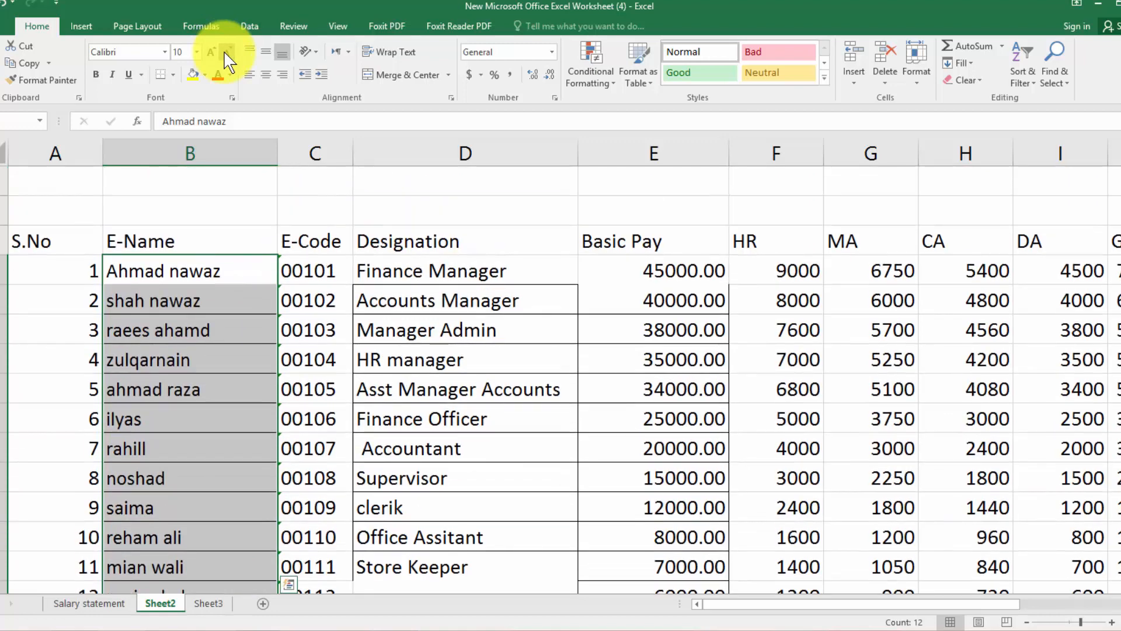
AutoFit the widths of column B and of columns E through I, from Basic Pay to DA.
{"action": "double_click", "coordinate": [279, 144]}
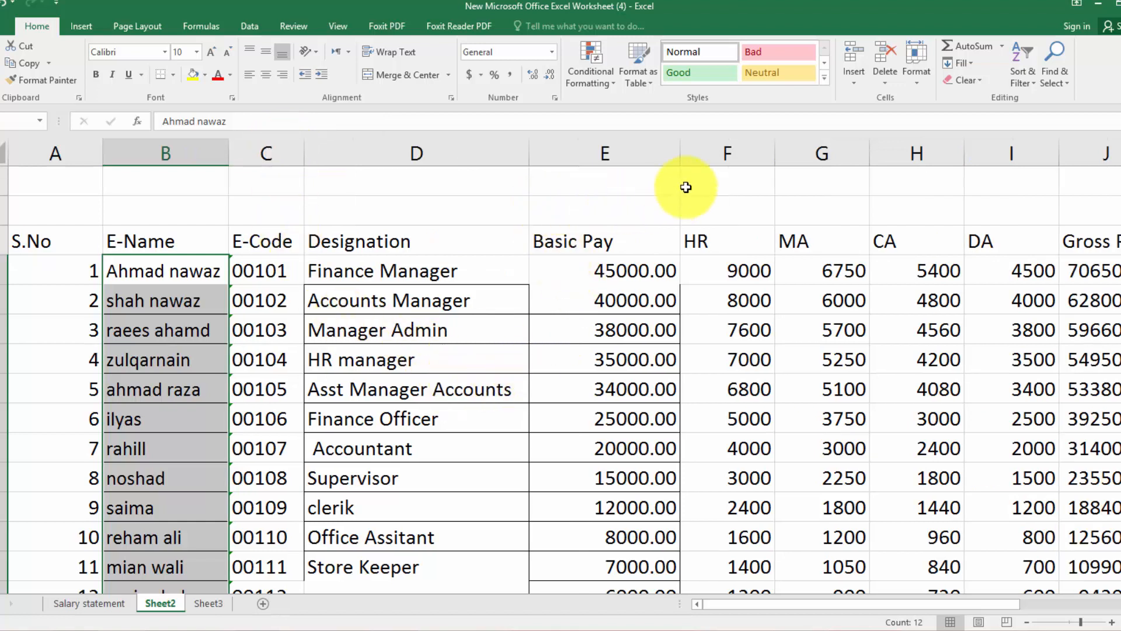
{"action": "double_click", "coordinate": [682, 148]}
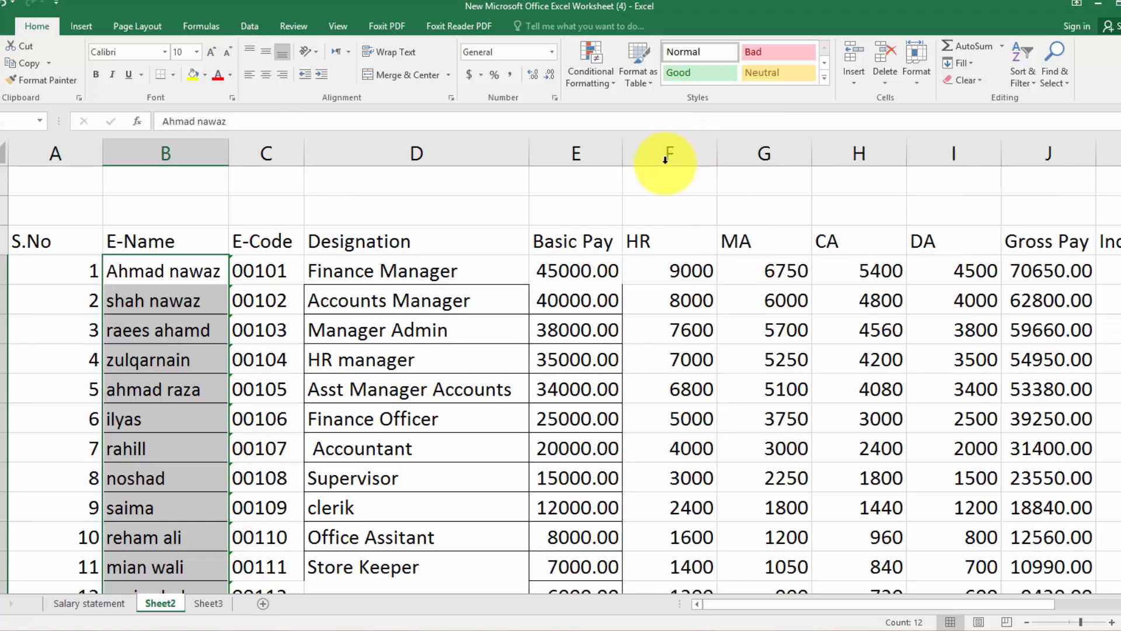
{"action": "double_click", "coordinate": [718, 153]}
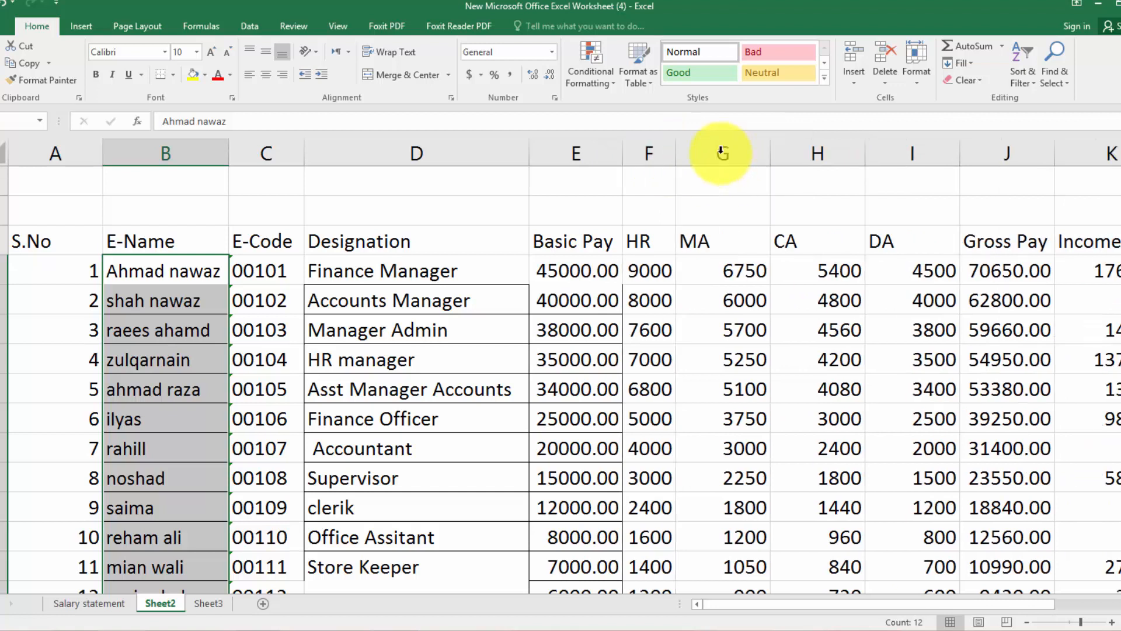
{"action": "double_click", "coordinate": [772, 153]}
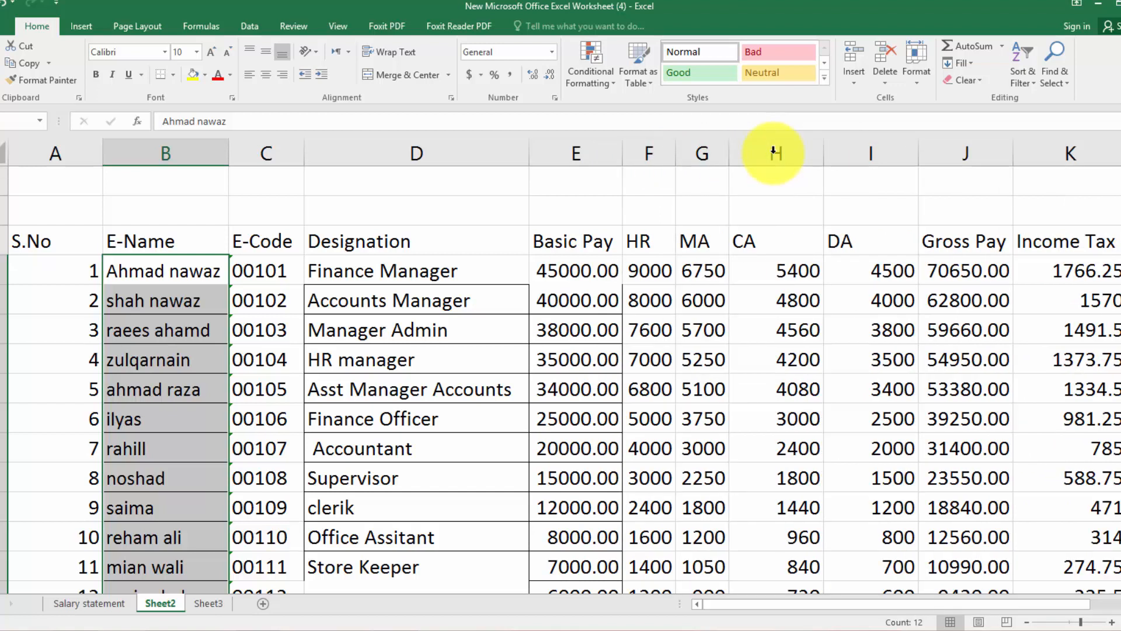
{"action": "double_click", "coordinate": [821, 146]}
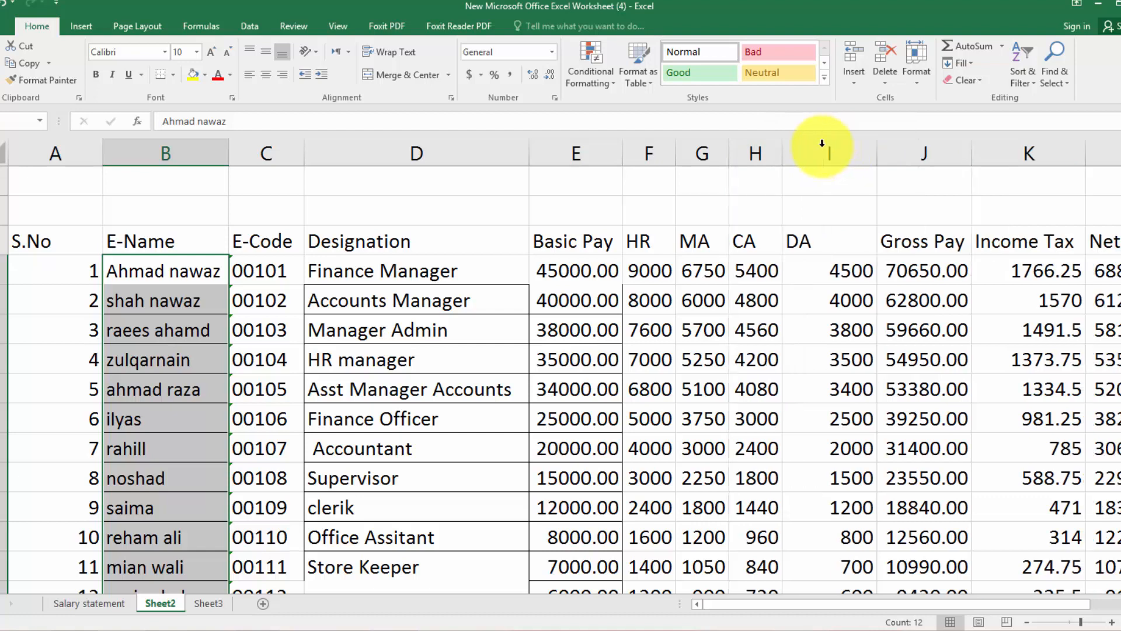
{"action": "double_click", "coordinate": [879, 147]}
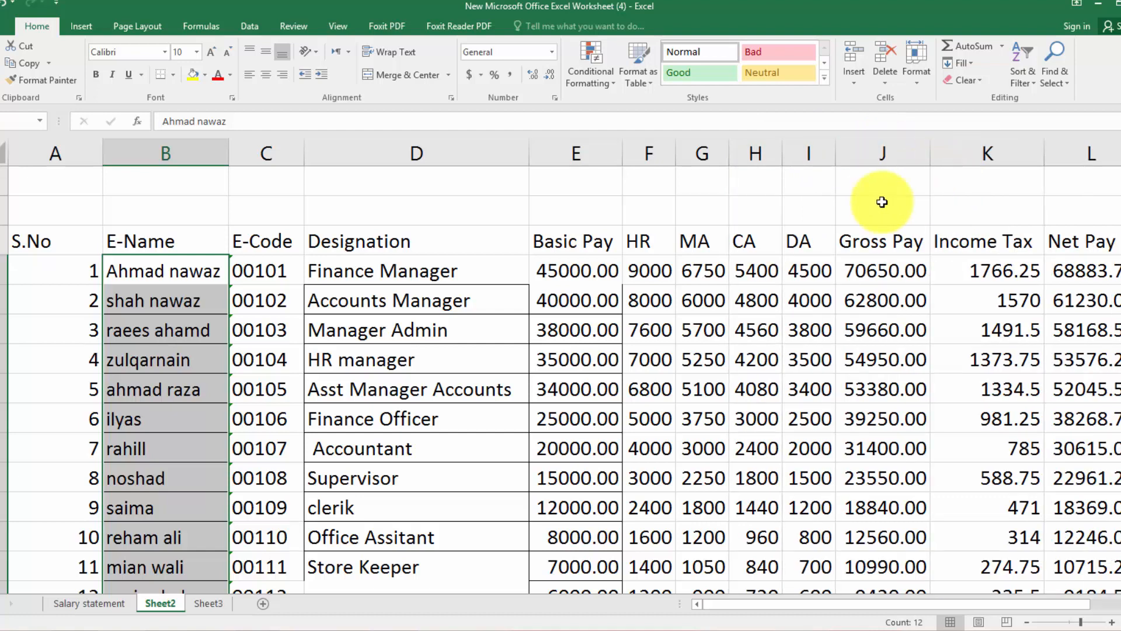
Apply the Comma number style to the allowances in F4:I15 and to the full range of pay figures in E4:L15.
{"action": "left_click_drag", "start_coordinate": [647, 275], "coordinate": [811, 531]}
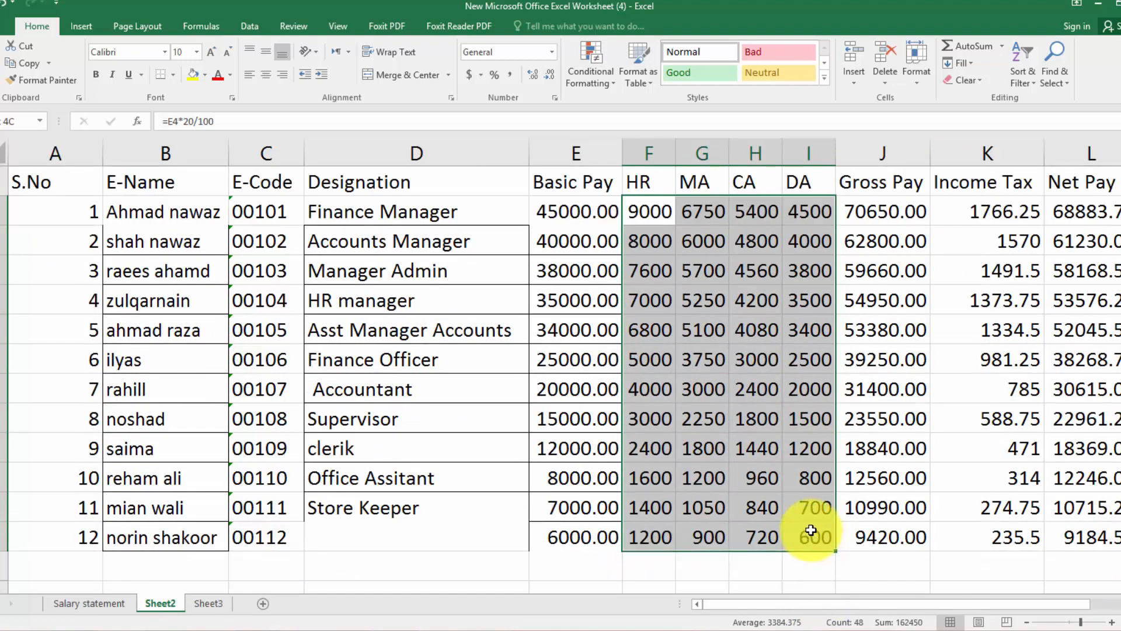
{"action": "left_click", "coordinate": [512, 75]}
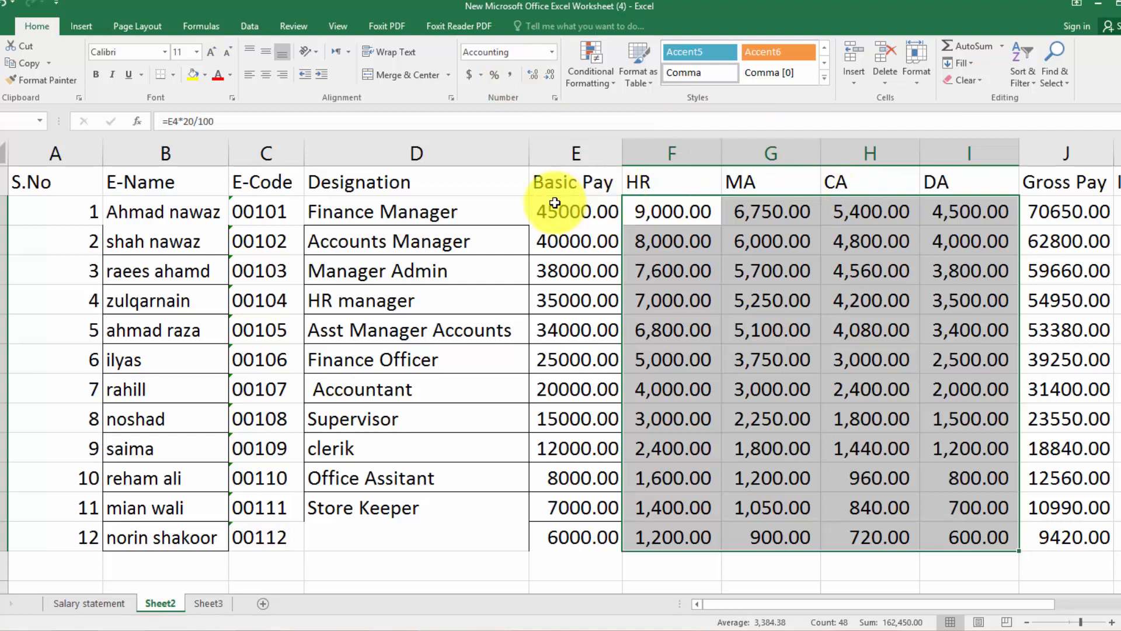
{"action": "left_click_drag", "start_coordinate": [555, 203], "coordinate": [983, 541]}
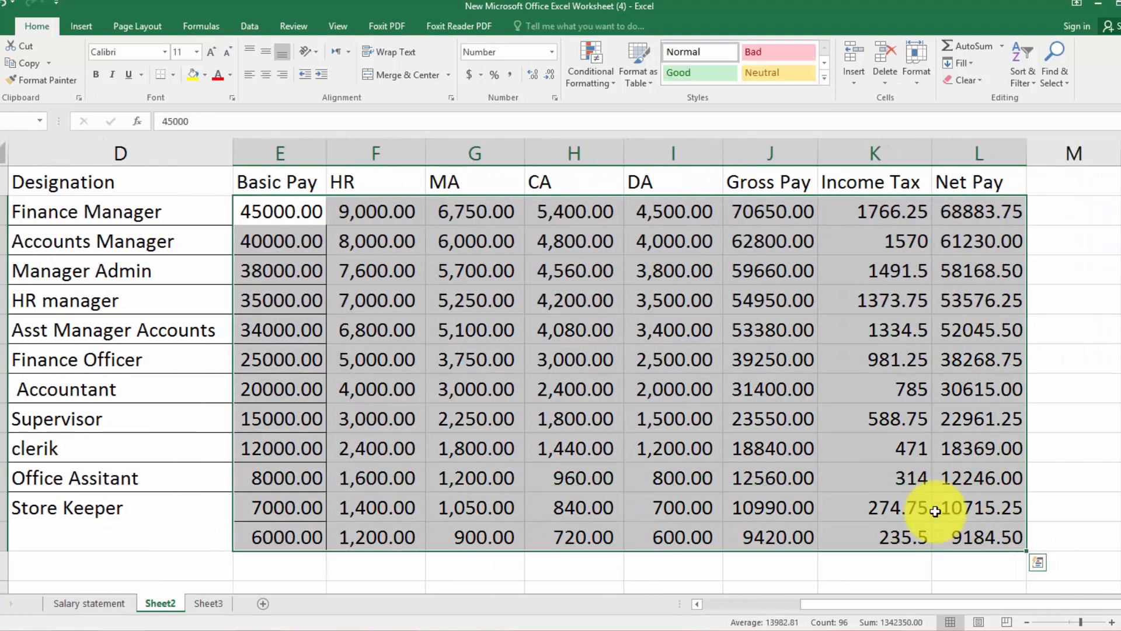
{"action": "left_click", "coordinate": [513, 76]}
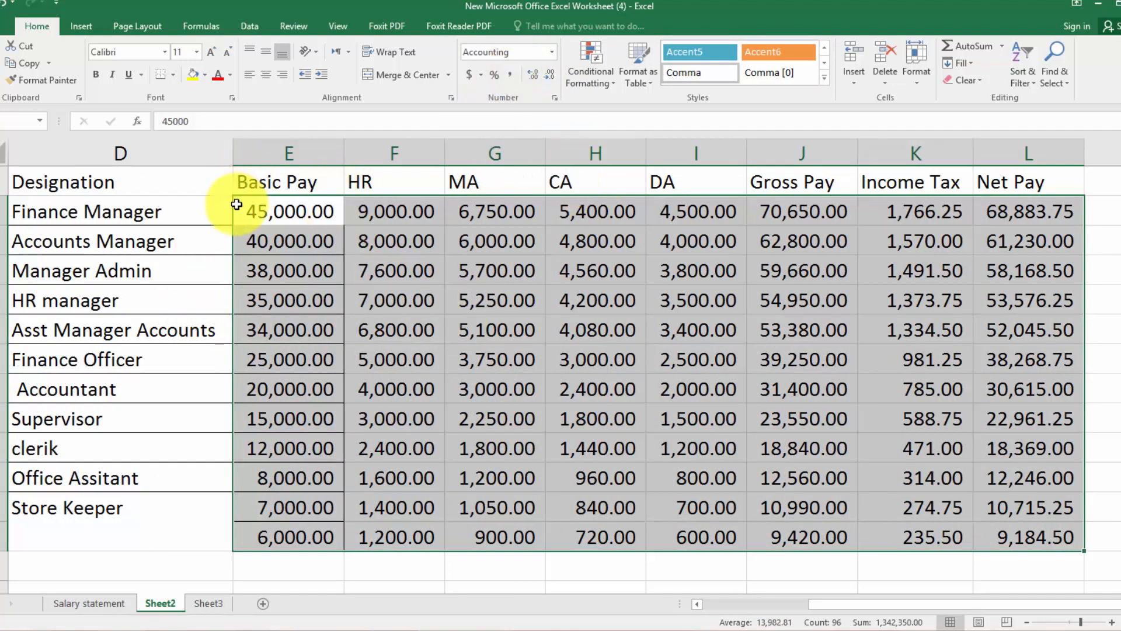
Insert a line break in D8 so that "Asst Manager" and "Accounts" sit on separate lines.
{"action": "left_click", "coordinate": [137, 330]}
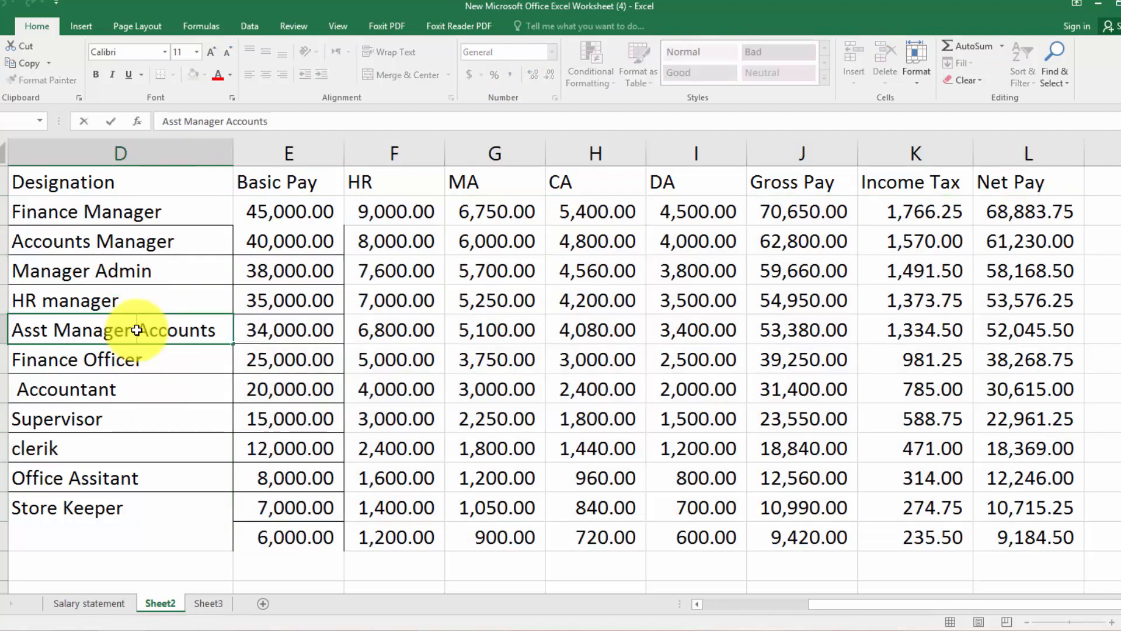
{"action": "key", "text": "alt+Return"}
{"action": "left_click_drag", "start_coordinate": [298, 450], "coordinate": [295, 448]}
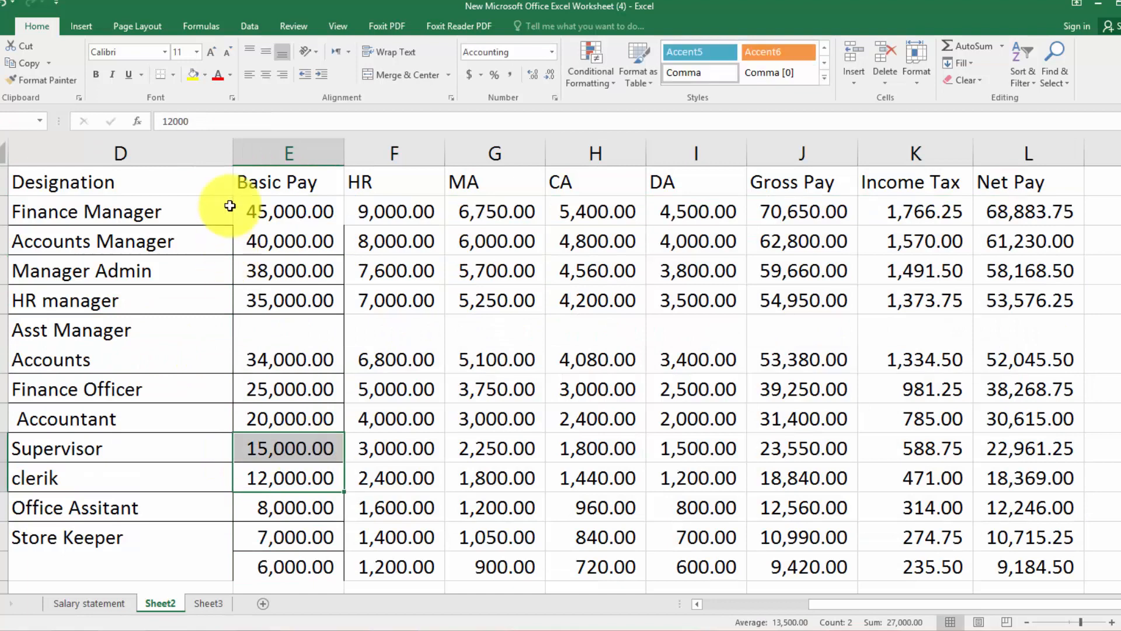
Narrow the Designation column D and the S.No column A to fit their contents closely.
{"action": "left_click_drag", "start_coordinate": [231, 156], "coordinate": [187, 155]}
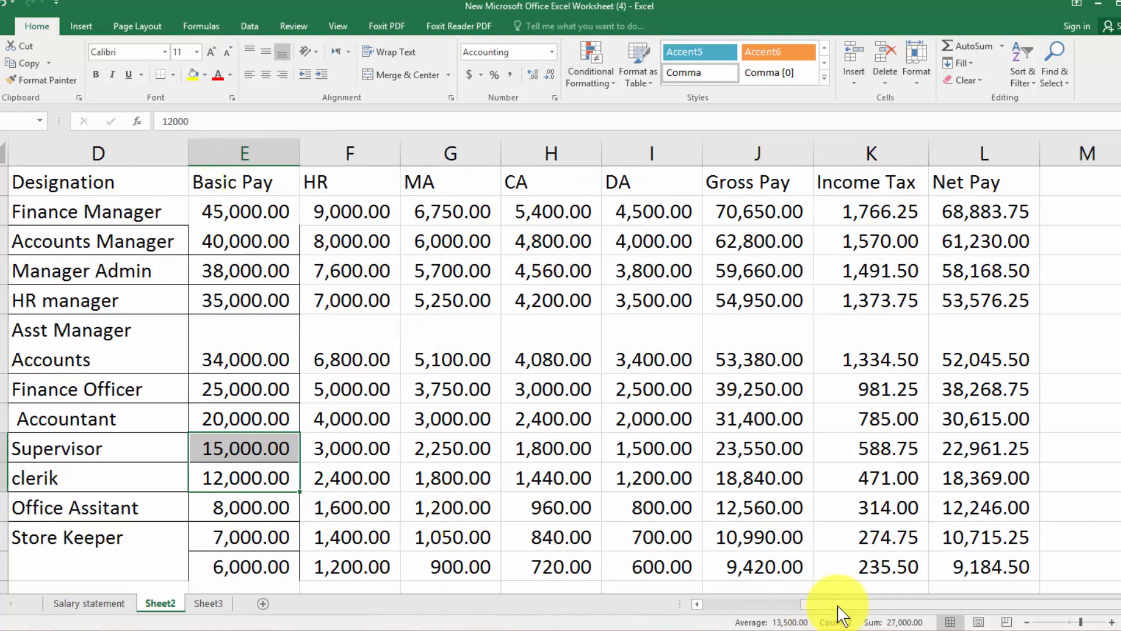
{"action": "left_click_drag", "start_coordinate": [839, 613], "coordinate": [707, 610]}
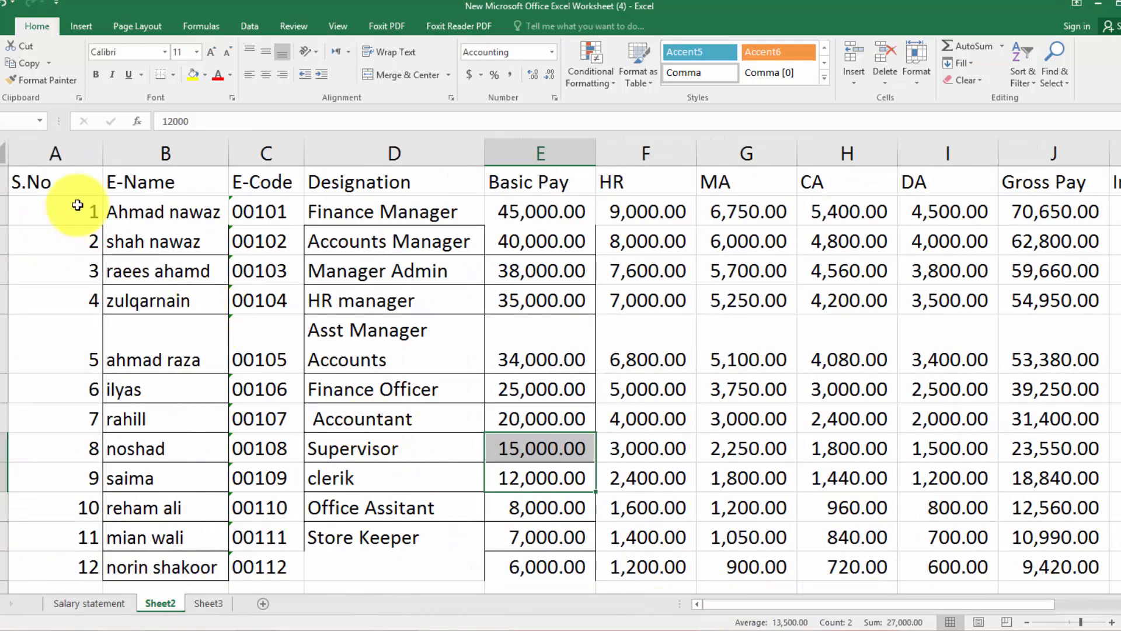
{"action": "left_click_drag", "start_coordinate": [100, 158], "coordinate": [62, 156]}
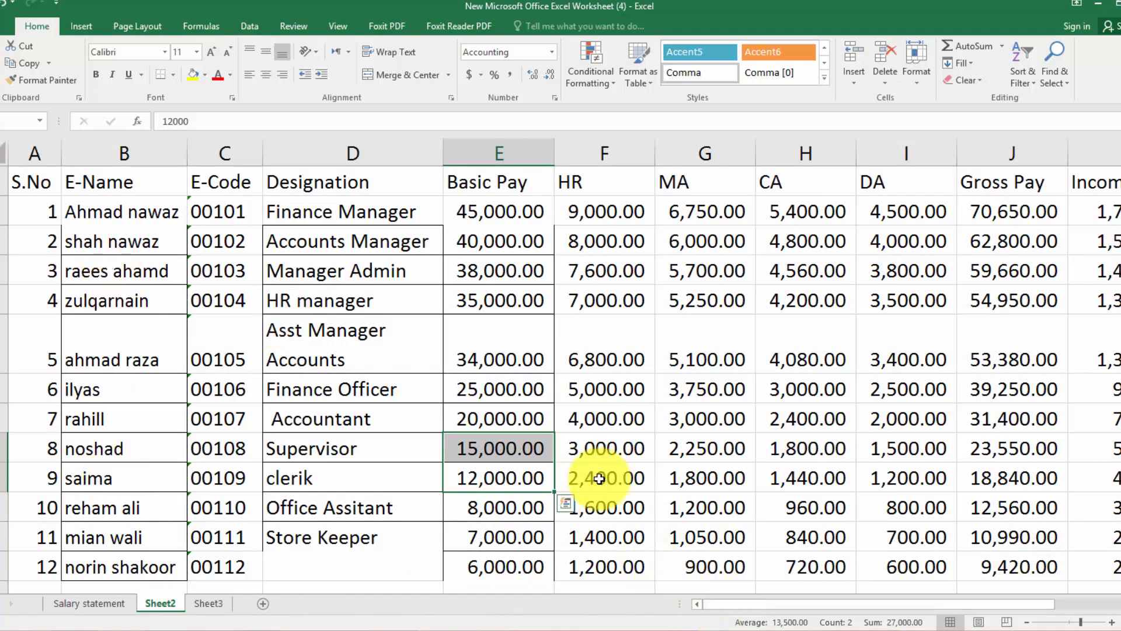
Increase the height of header row 3 and centre its labels in A3:L3 horizontally and vertically.
{"action": "scroll", "coordinate": [934, 187], "scroll_direction": "up", "scroll_amount": 1}
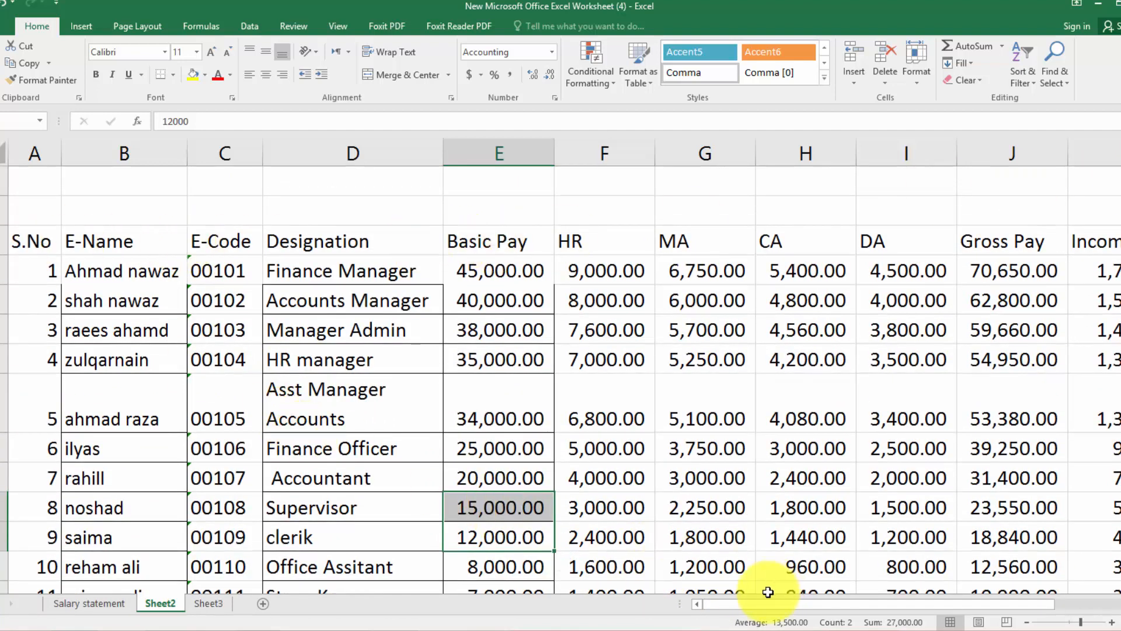
{"action": "left_click_drag", "start_coordinate": [3, 256], "coordinate": [1009, 256]}
{"action": "left_click", "coordinate": [22, 247]}
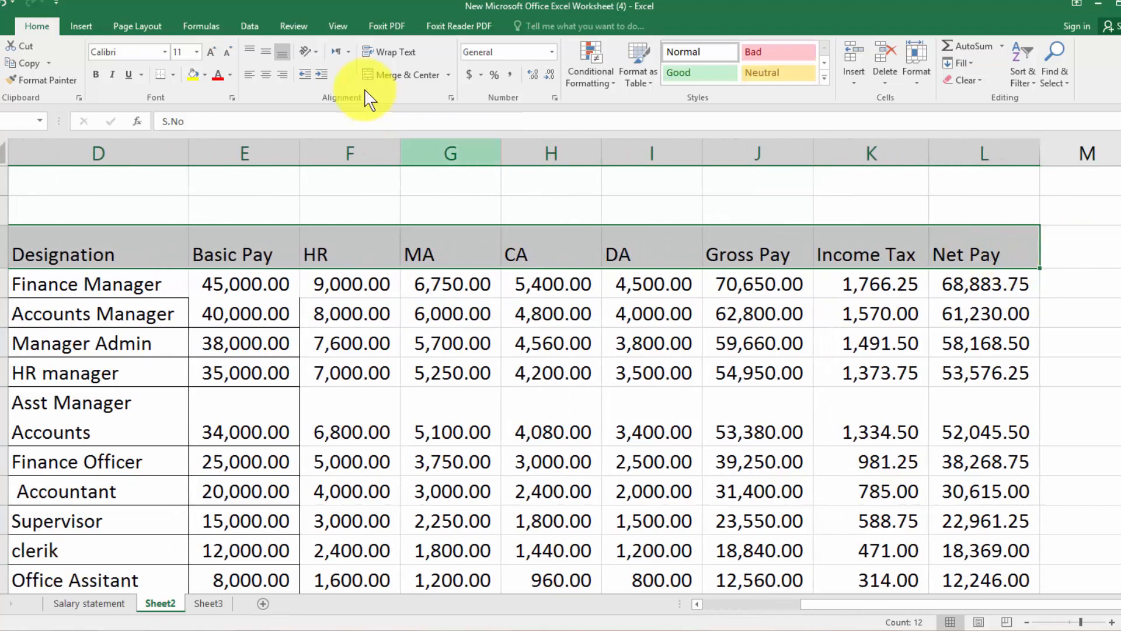
{"action": "left_click", "coordinate": [271, 76]}
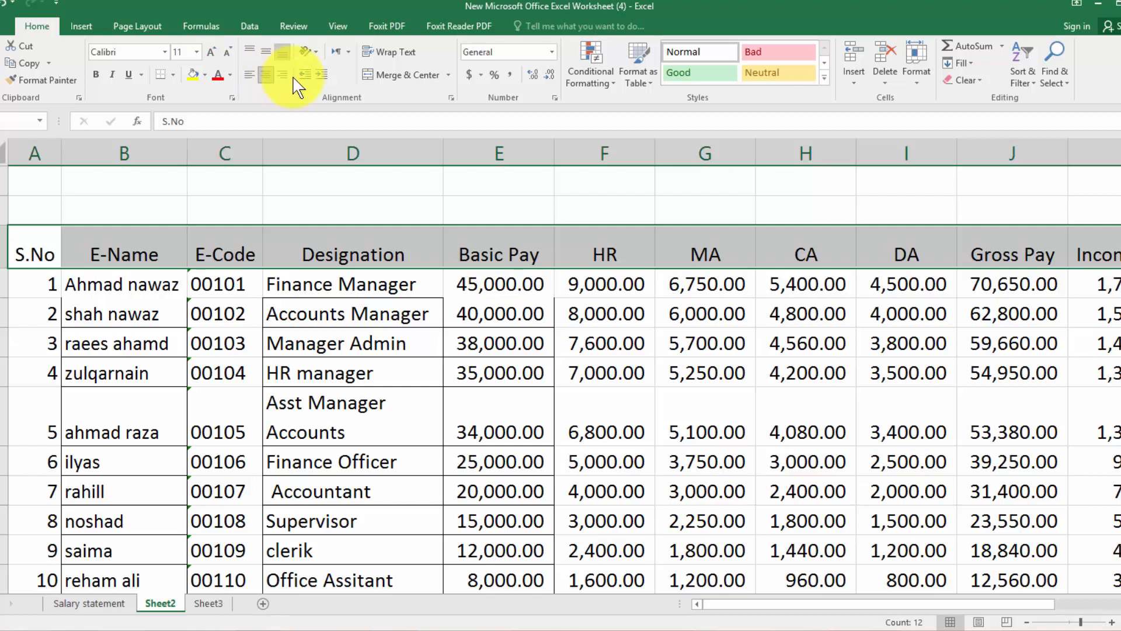
{"action": "left_click", "coordinate": [271, 54]}
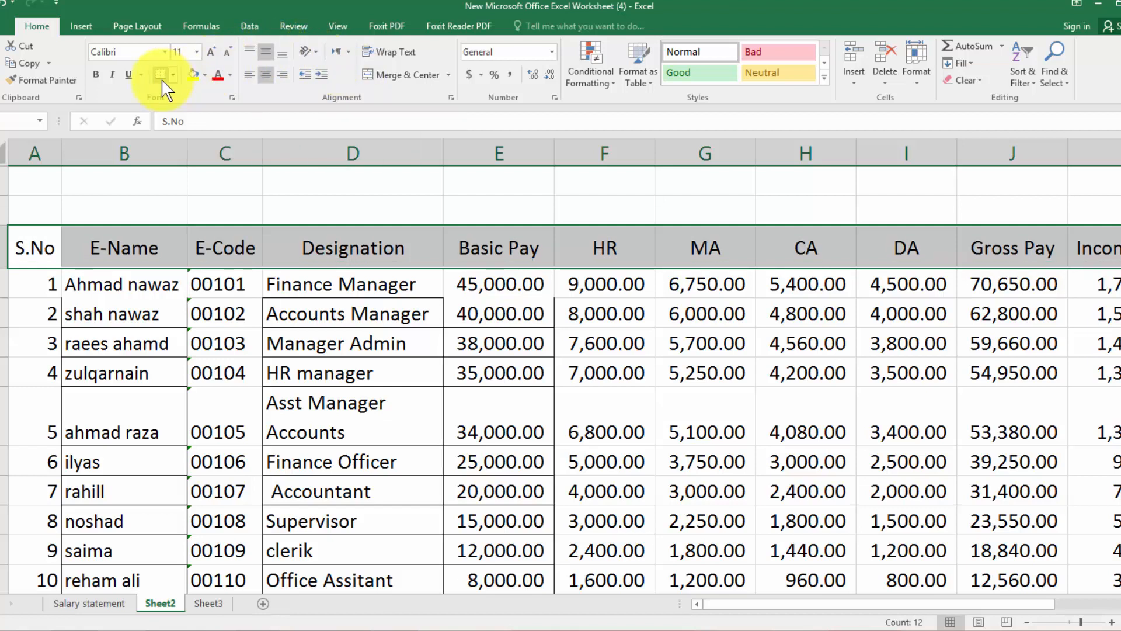
Underline and bold the header labels in A3:L3 and fill those cells with yellow.
{"action": "left_click", "coordinate": [131, 76]}
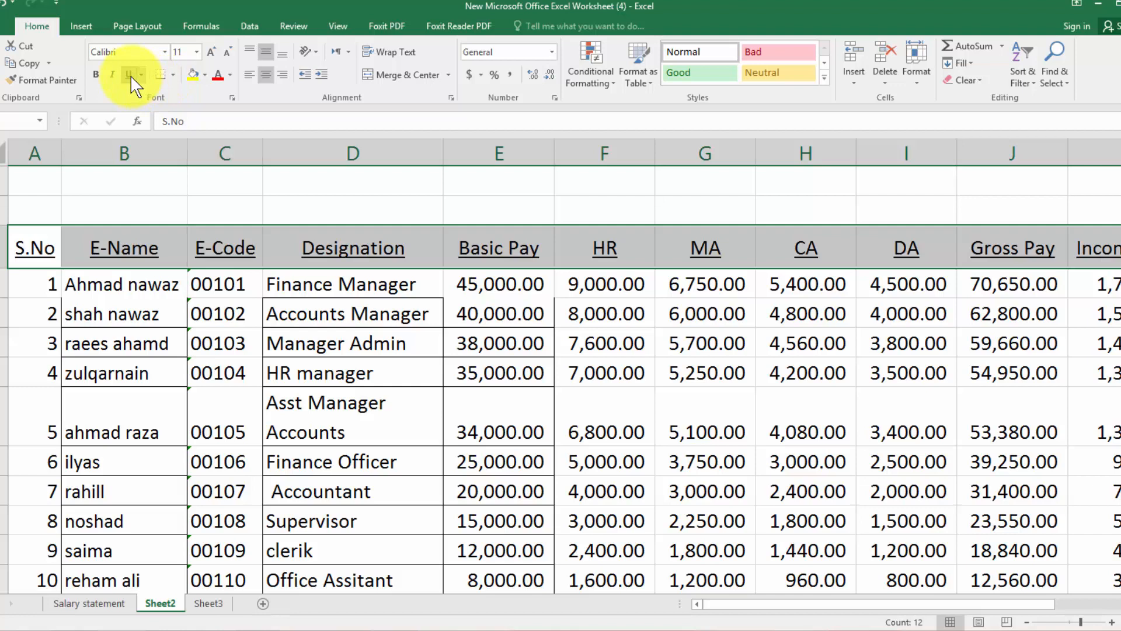
{"action": "left_click", "coordinate": [96, 78]}
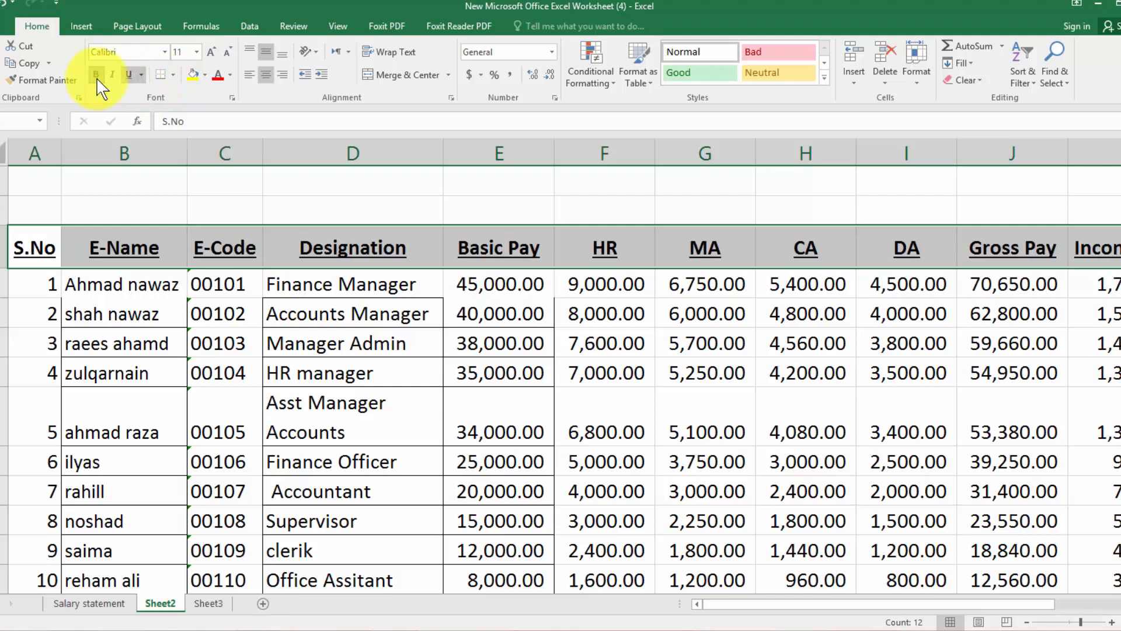
{"action": "left_click", "coordinate": [195, 78]}
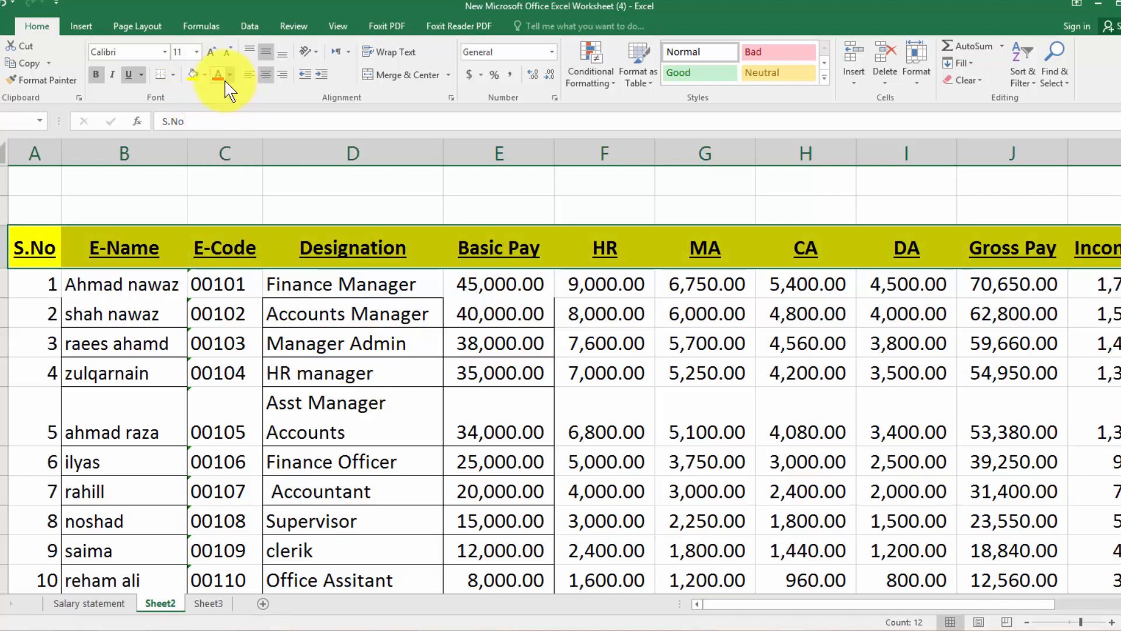
Try an orange fill on the header cells A3:L3, and set them back to yellow.
{"action": "left_click", "coordinate": [205, 76]}
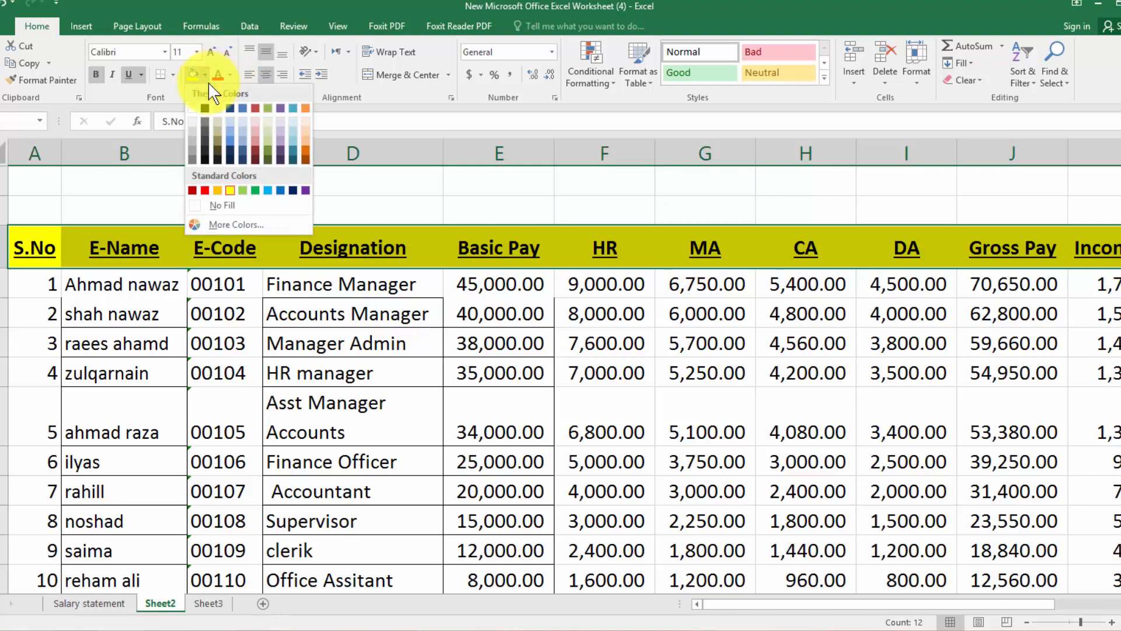
{"action": "left_click", "coordinate": [220, 192]}
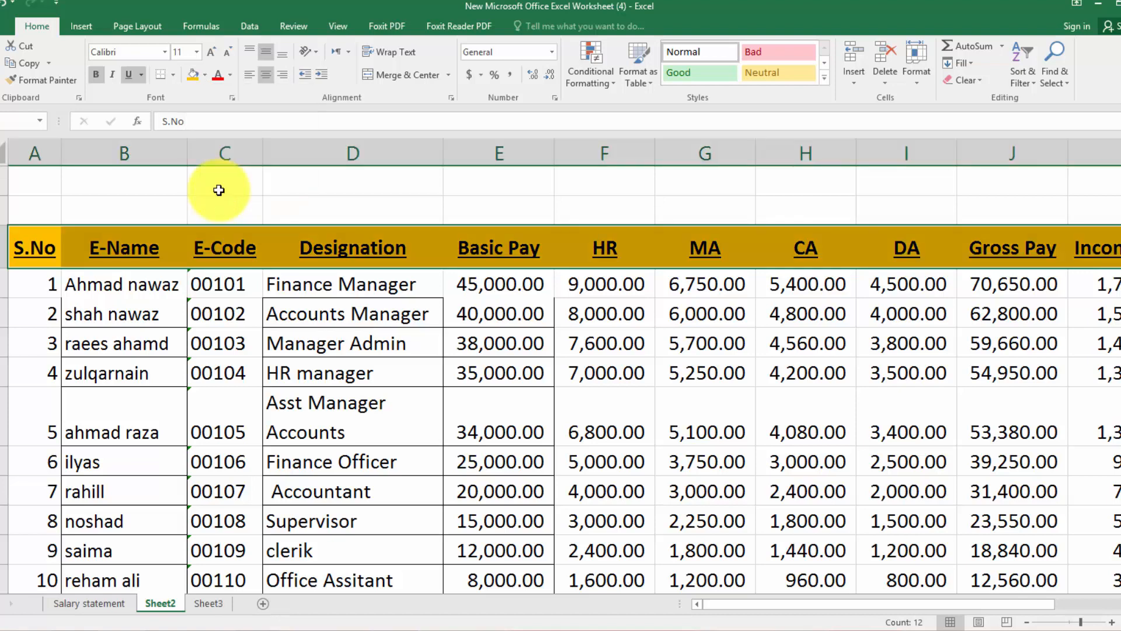
{"action": "left_click", "coordinate": [205, 76]}
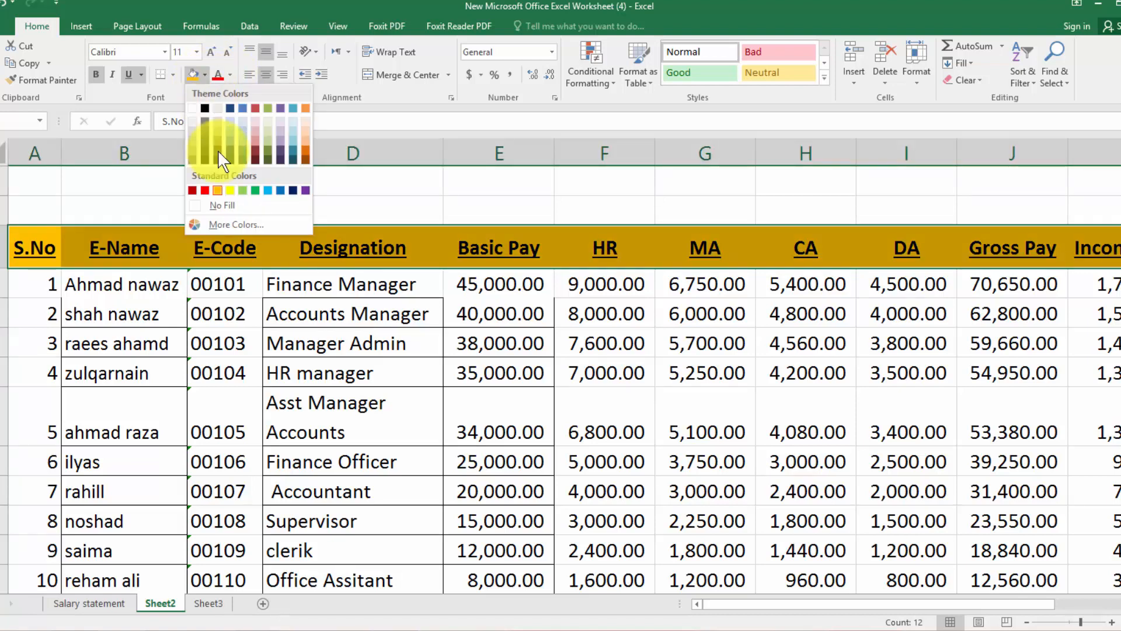
{"action": "left_click", "coordinate": [228, 188]}
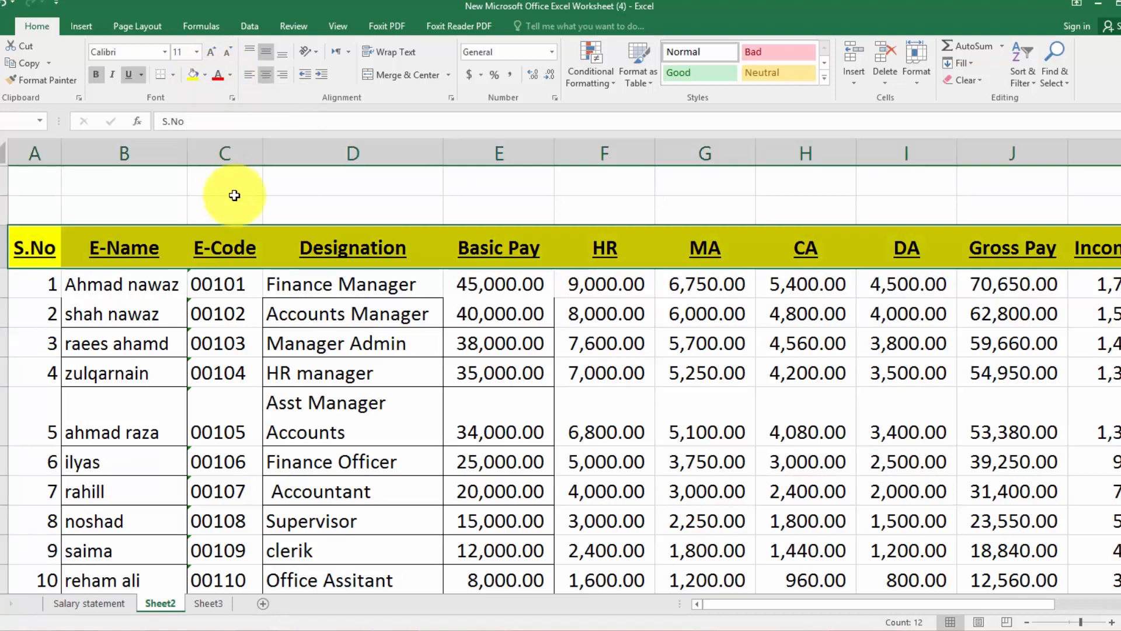
{"action": "left_click", "coordinate": [400, 376]}
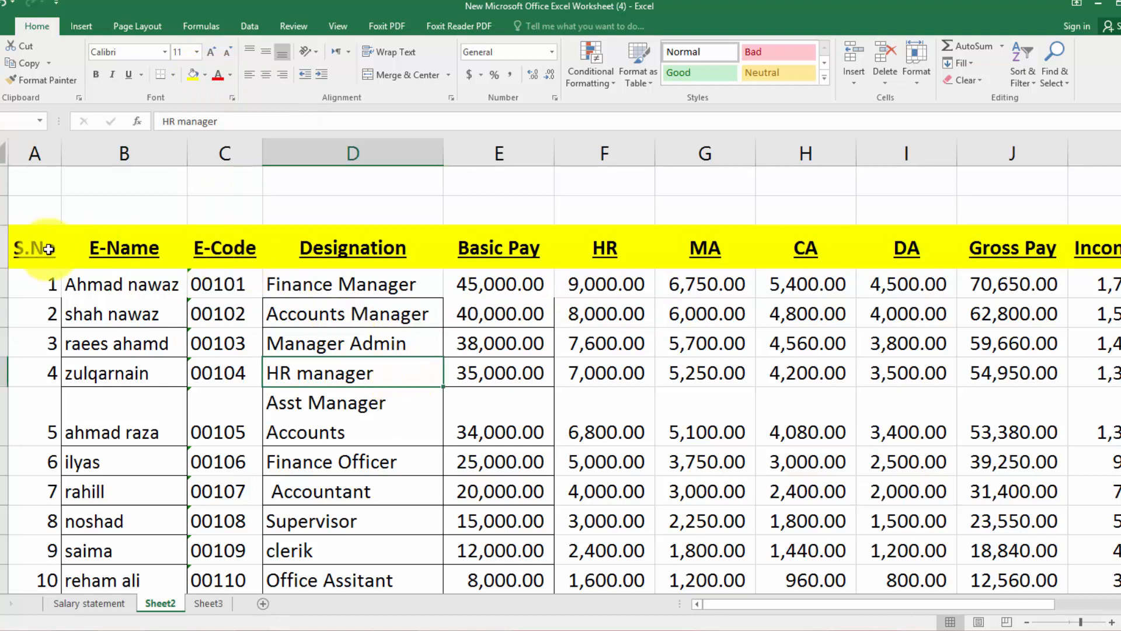
Apply All Borders to the whole salary table A3:L15 and add Thick Outside Borders around it.
{"action": "left_click_drag", "start_coordinate": [49, 249], "coordinate": [1029, 512]}
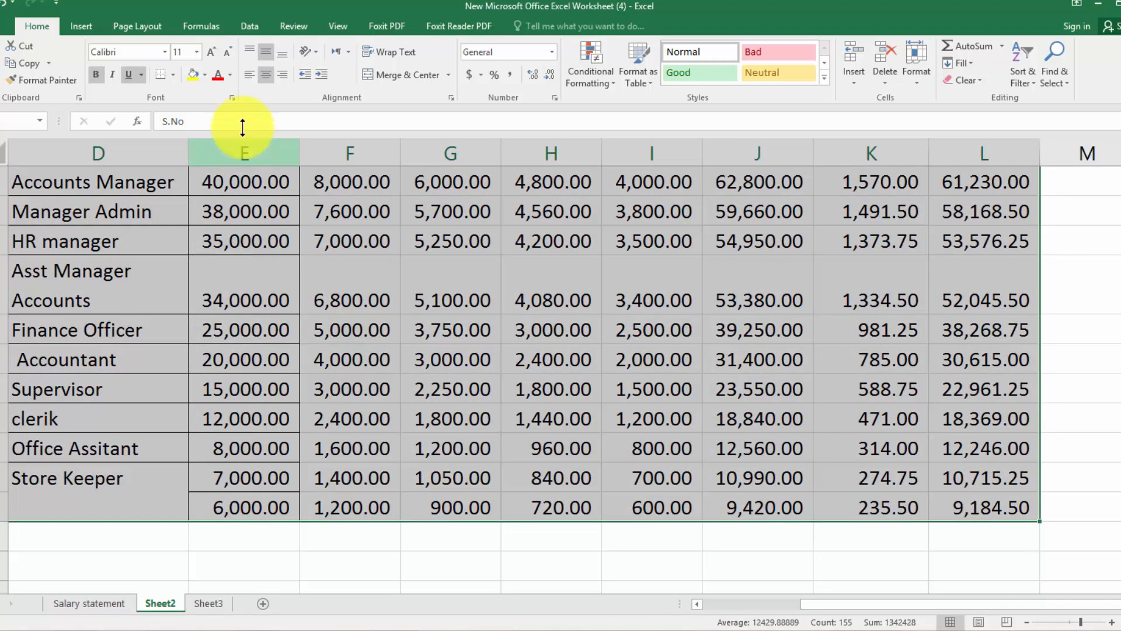
{"action": "left_click", "coordinate": [173, 78]}
{"action": "left_click", "coordinate": [197, 201]}
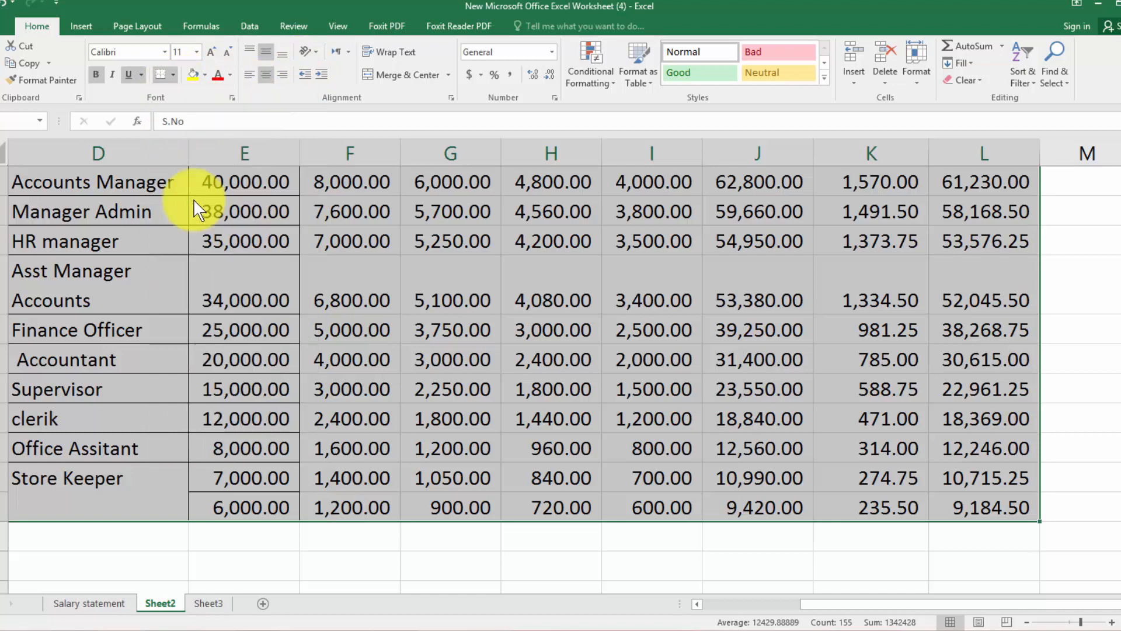
{"action": "key", "text": "ctrl+BackSpace"}
{"action": "left_click", "coordinate": [172, 74]}
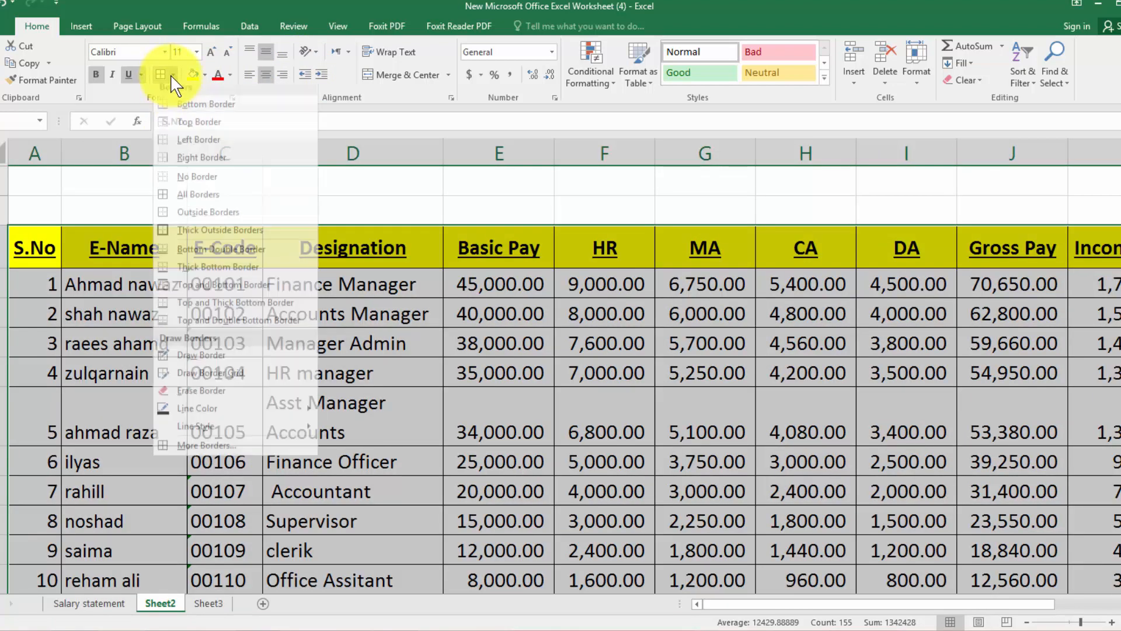
{"action": "left_click", "coordinate": [196, 236]}
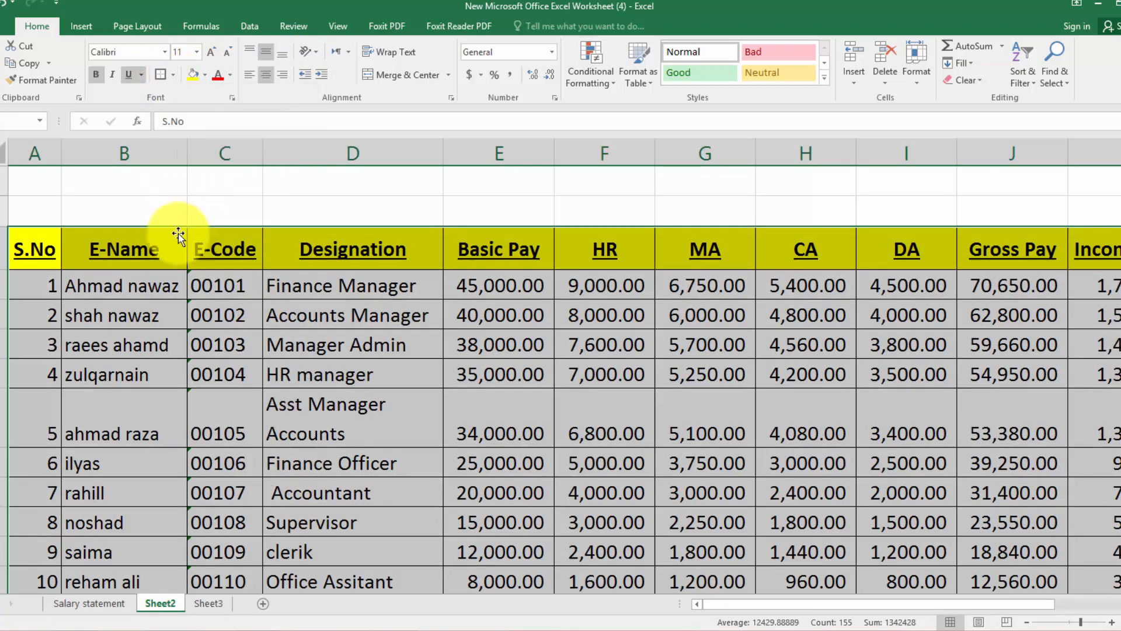
Add Thick Outside Borders around the header cells A3:L3.
{"action": "left_click", "coordinate": [34, 248]}
{"action": "left_click_drag", "start_coordinate": [229, 254], "coordinate": [988, 258]}
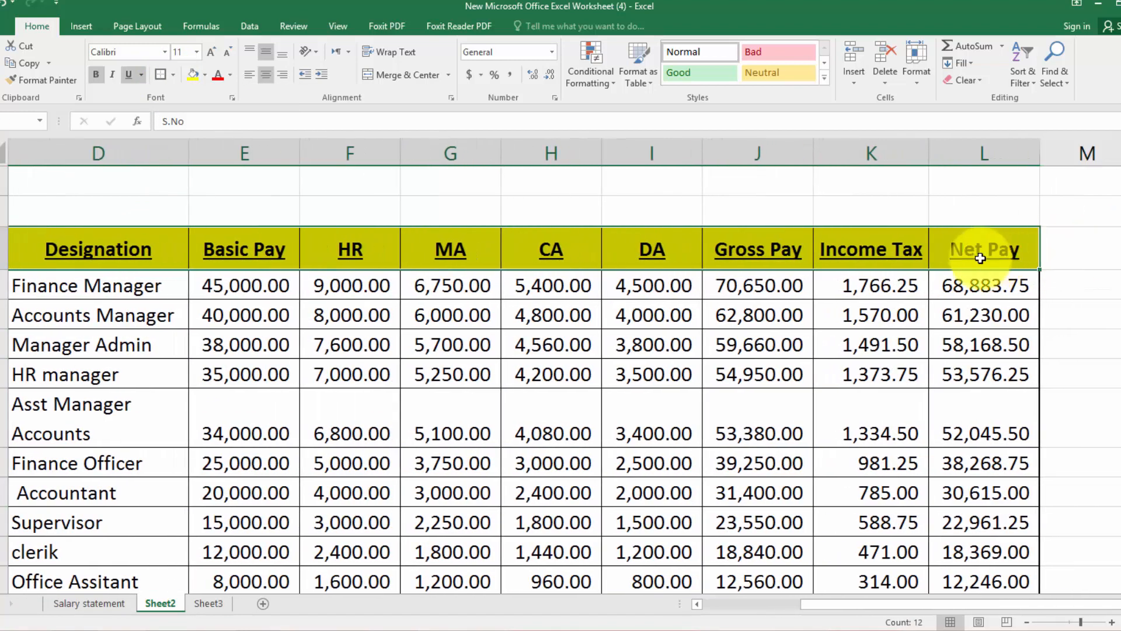
{"action": "left_click", "coordinate": [162, 75]}
{"action": "left_click", "coordinate": [588, 379]}
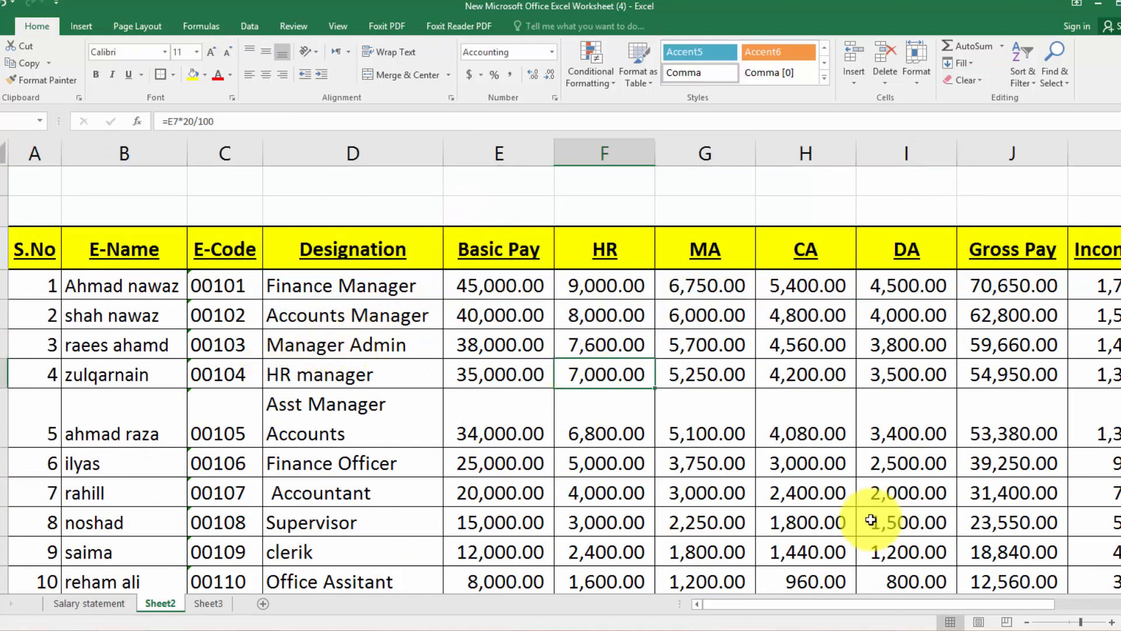
Check the sheet's page breaks in Page Break Preview, return to Normal view and show the whole salary table.
{"action": "left_click", "coordinate": [1008, 621]}
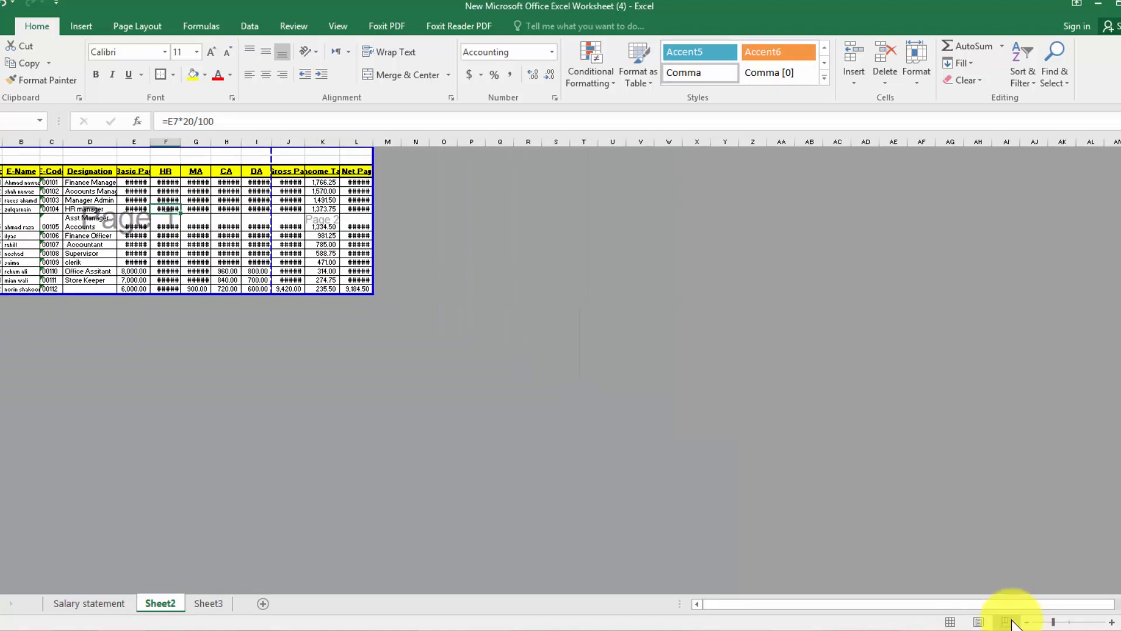
{"action": "left_click", "coordinate": [949, 623]}
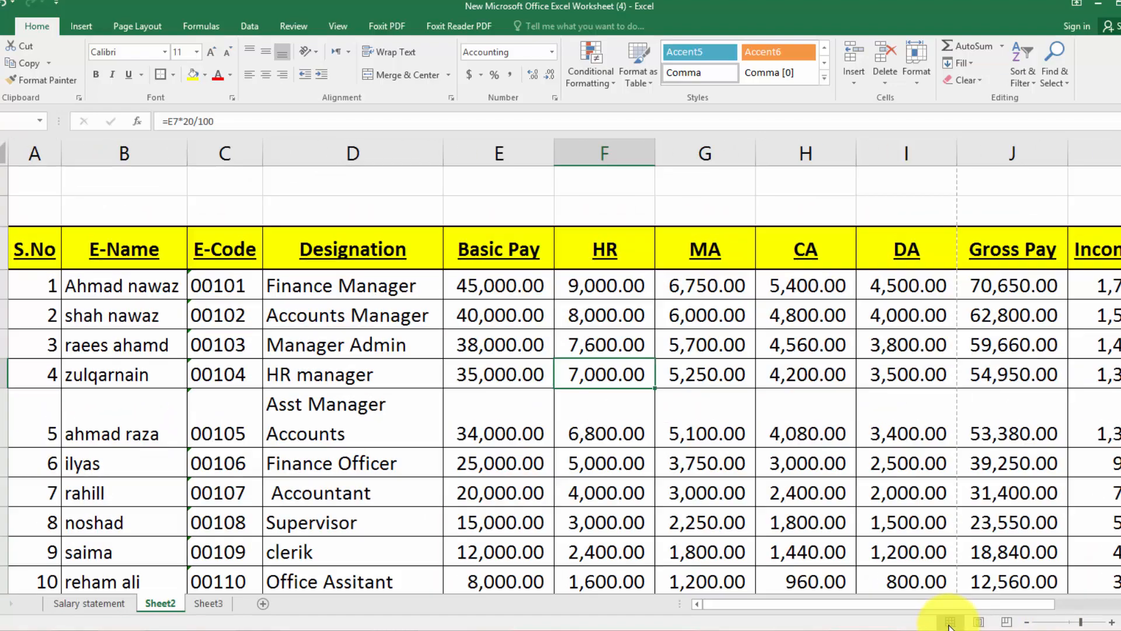
{"action": "left_click", "coordinate": [1027, 623]}
{"action": "left_click", "coordinate": [1026, 624]}
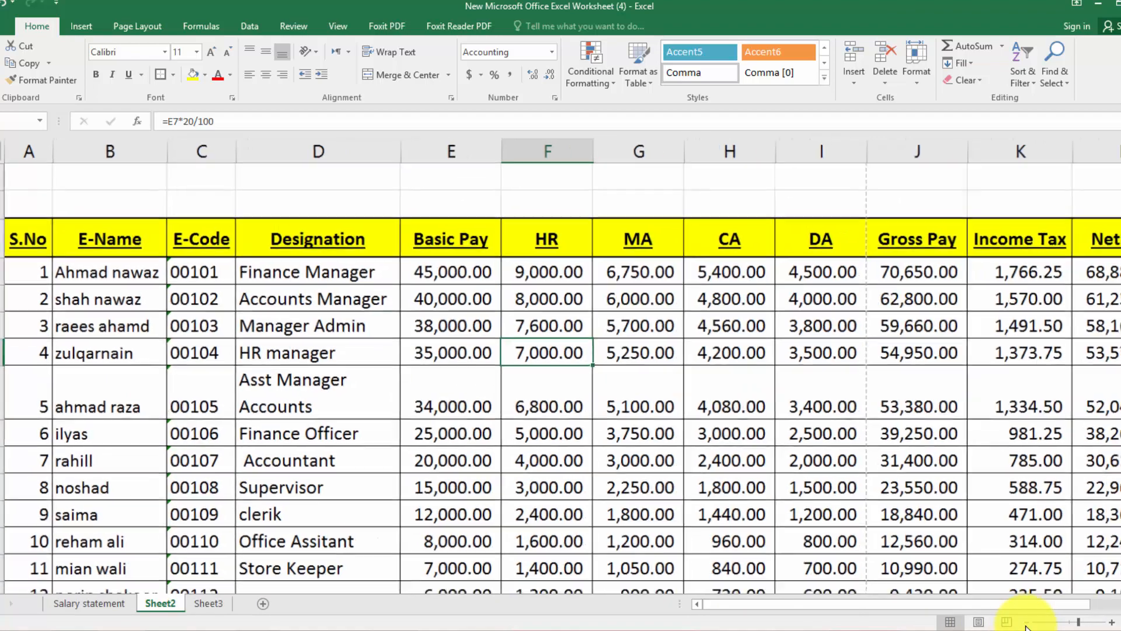
{"action": "left_click", "coordinate": [1027, 624]}
{"action": "left_click", "coordinate": [1026, 623]}
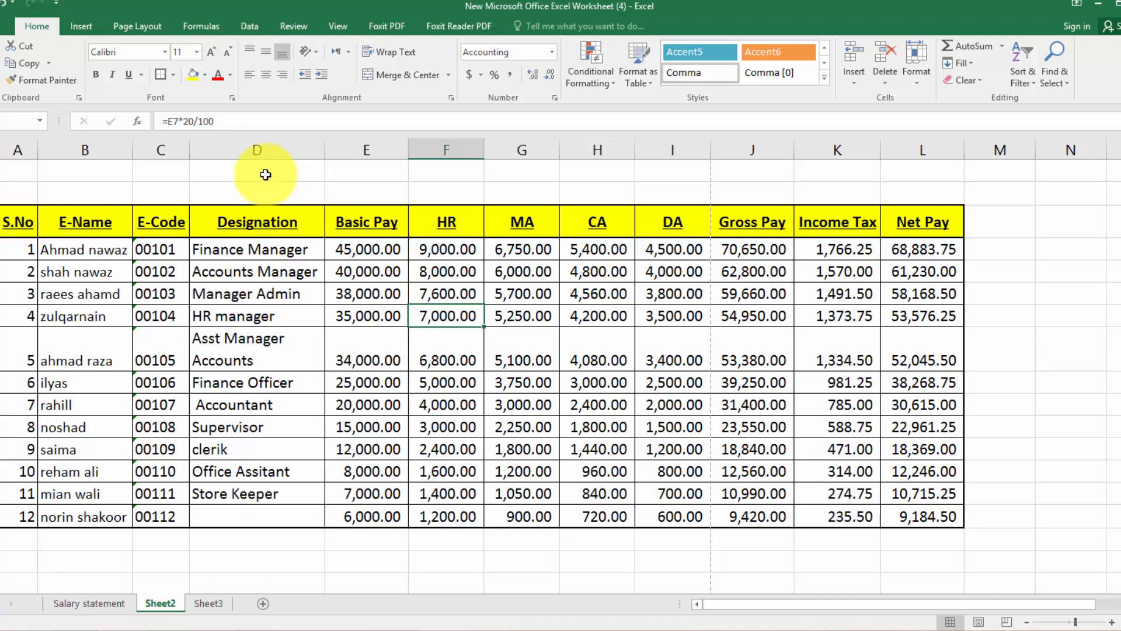
Merge and centre D1:I1 and enter the title "Salary statement for the Month of March 2020".
{"action": "left_click_drag", "start_coordinate": [265, 174], "coordinate": [638, 173]}
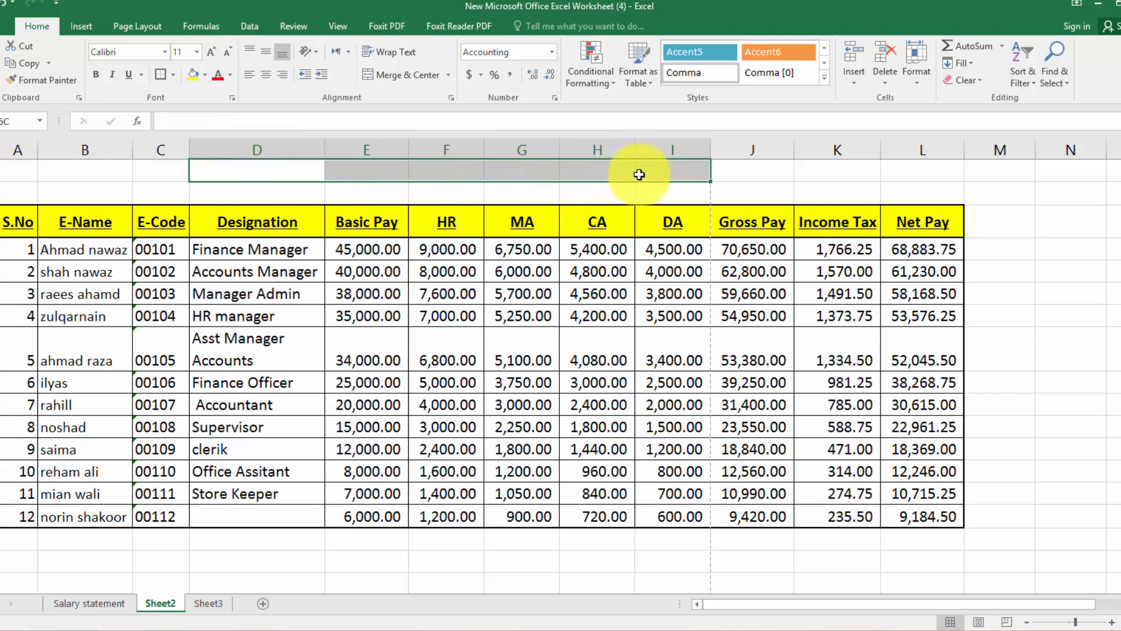
{"action": "left_click", "coordinate": [418, 81]}
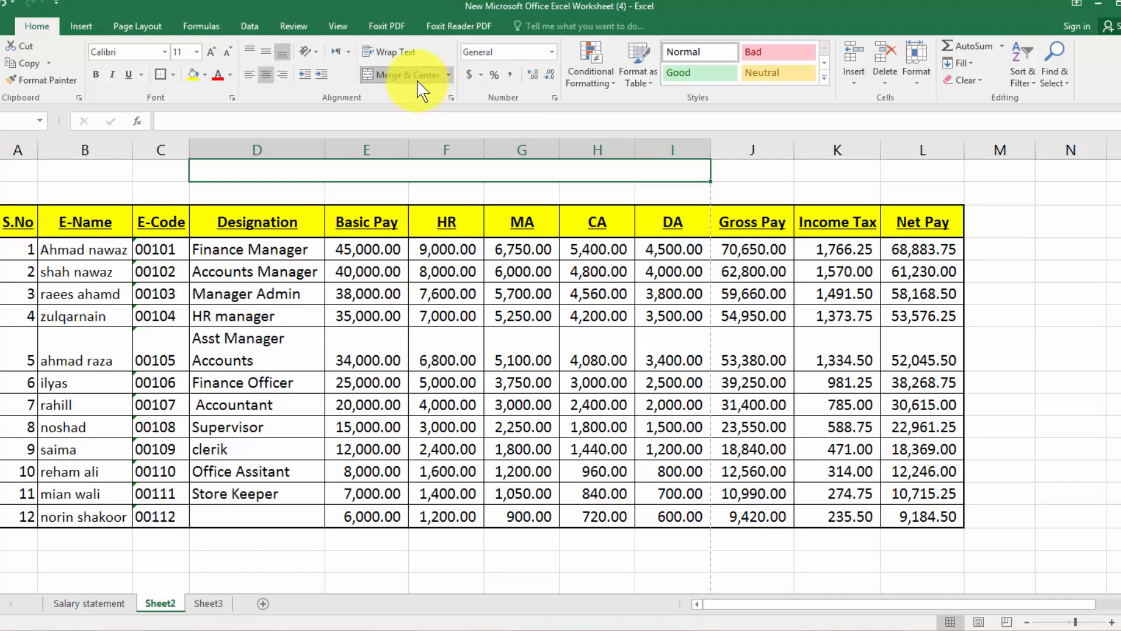
{"action": "type", "text": "Salary"}
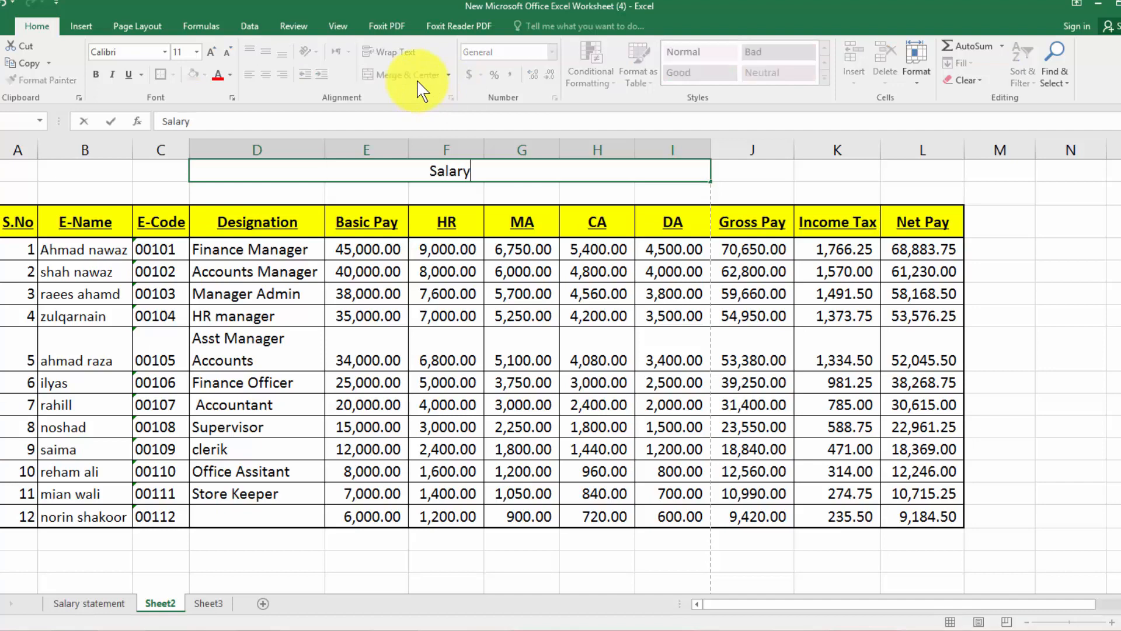
{"action": "type", "text": " stat"}
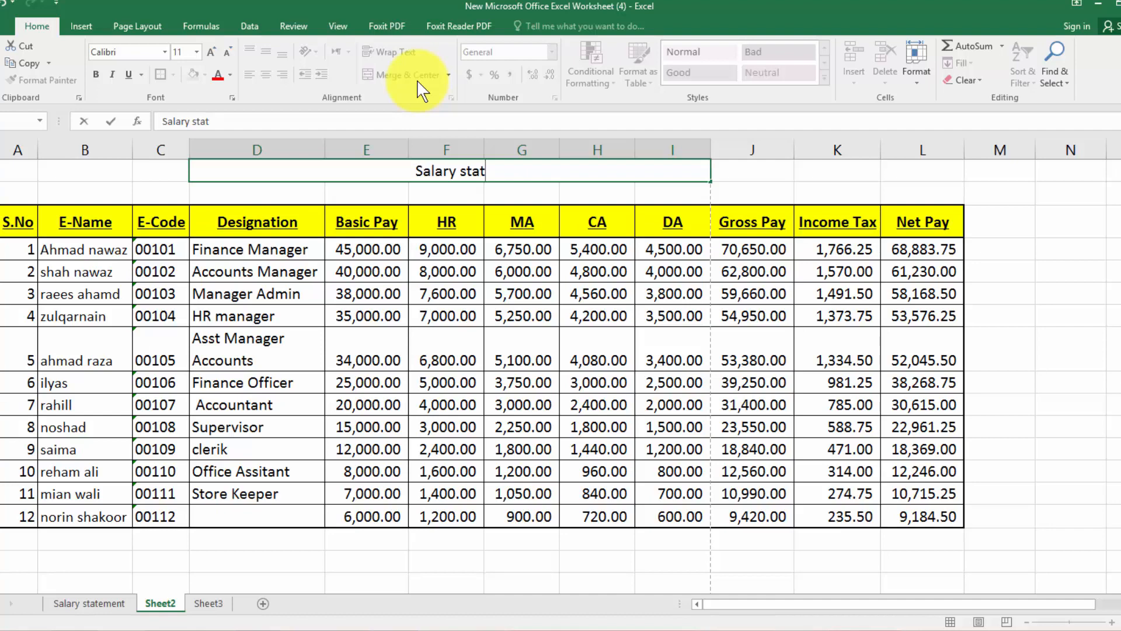
{"action": "type", "text": "ement for "}
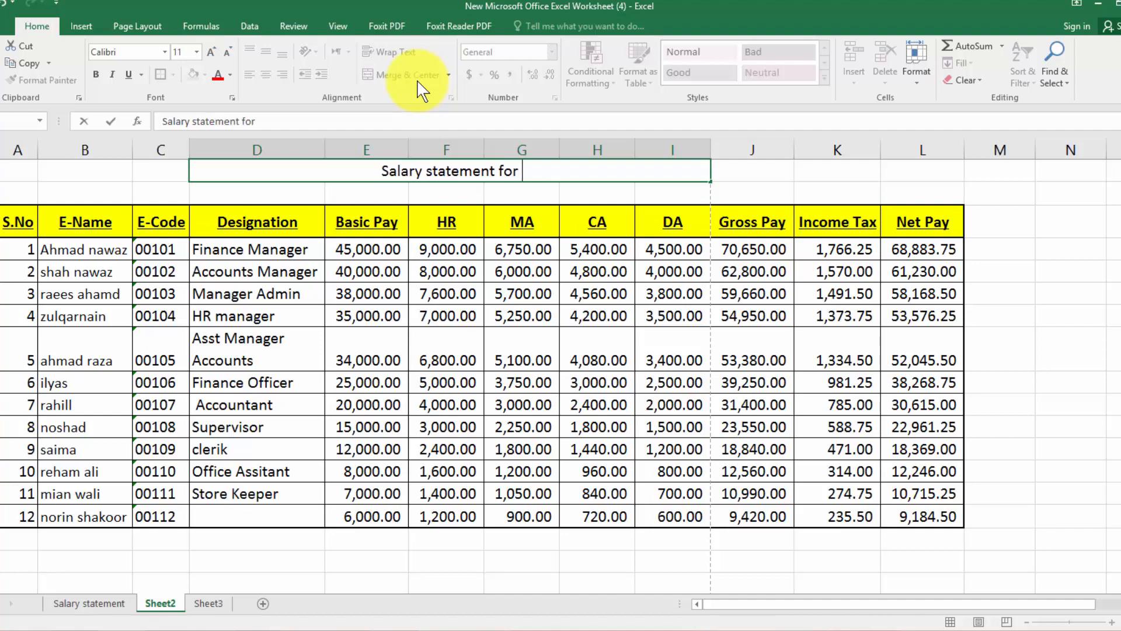
{"action": "type", "text": "the Month "}
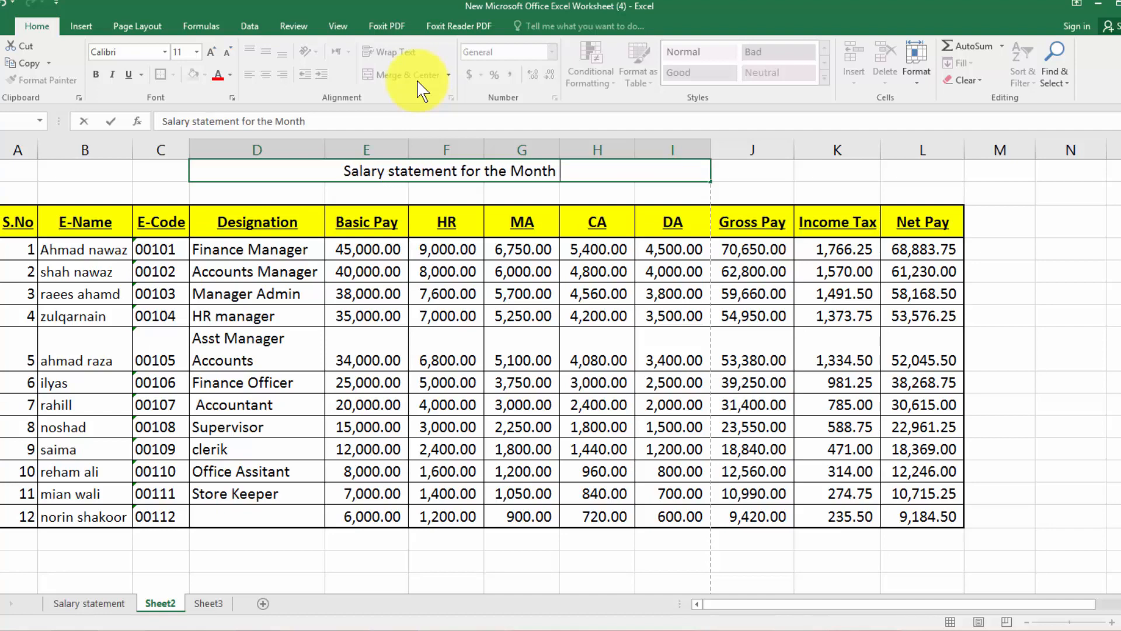
{"action": "type", "text": "of March"}
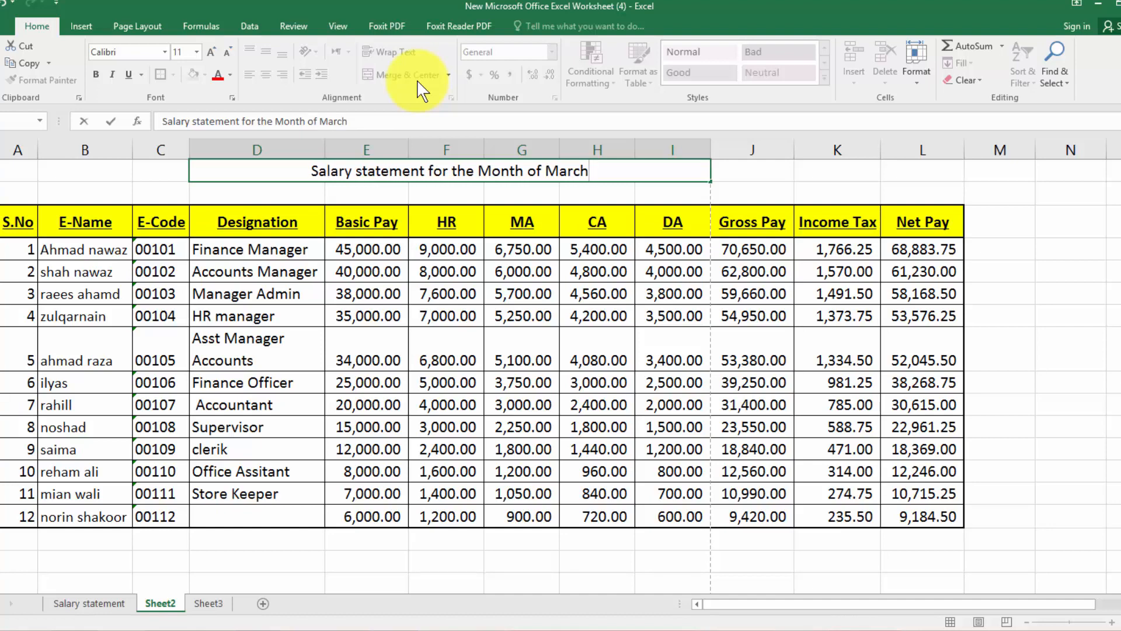
{"action": "type", "text": "2020"}
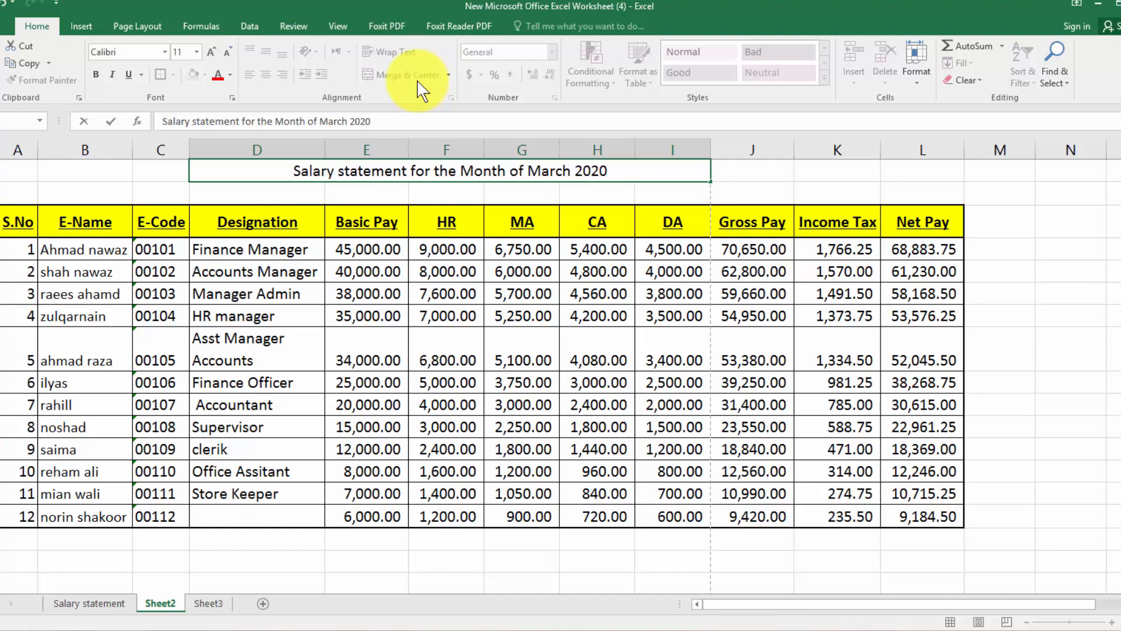
{"action": "key", "text": "Return"}
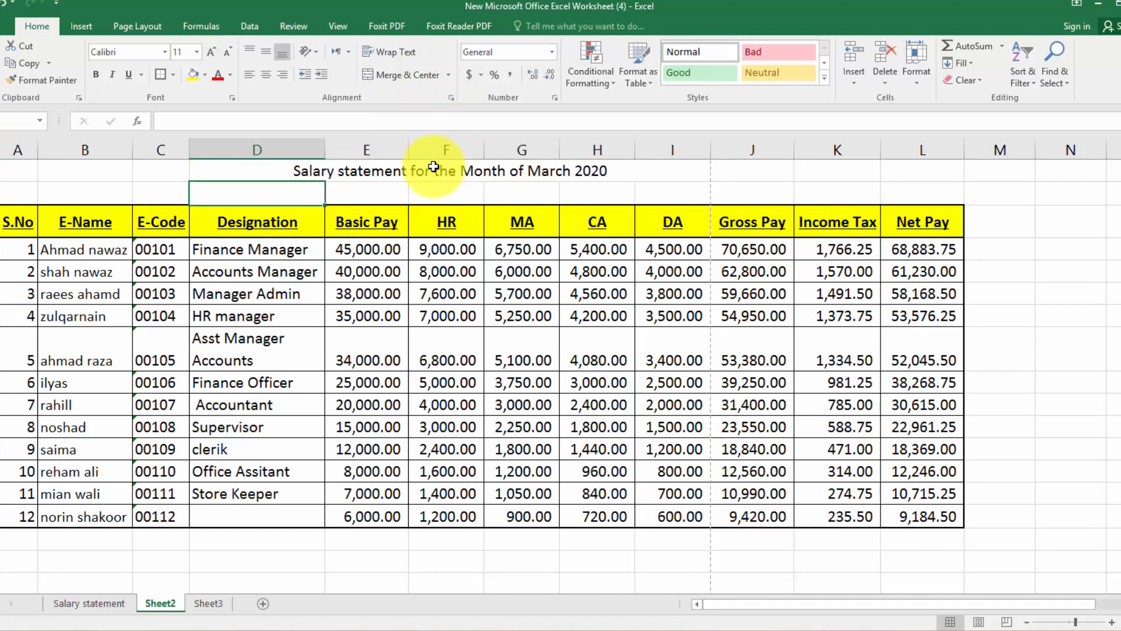
{"action": "left_click", "coordinate": [433, 168]}
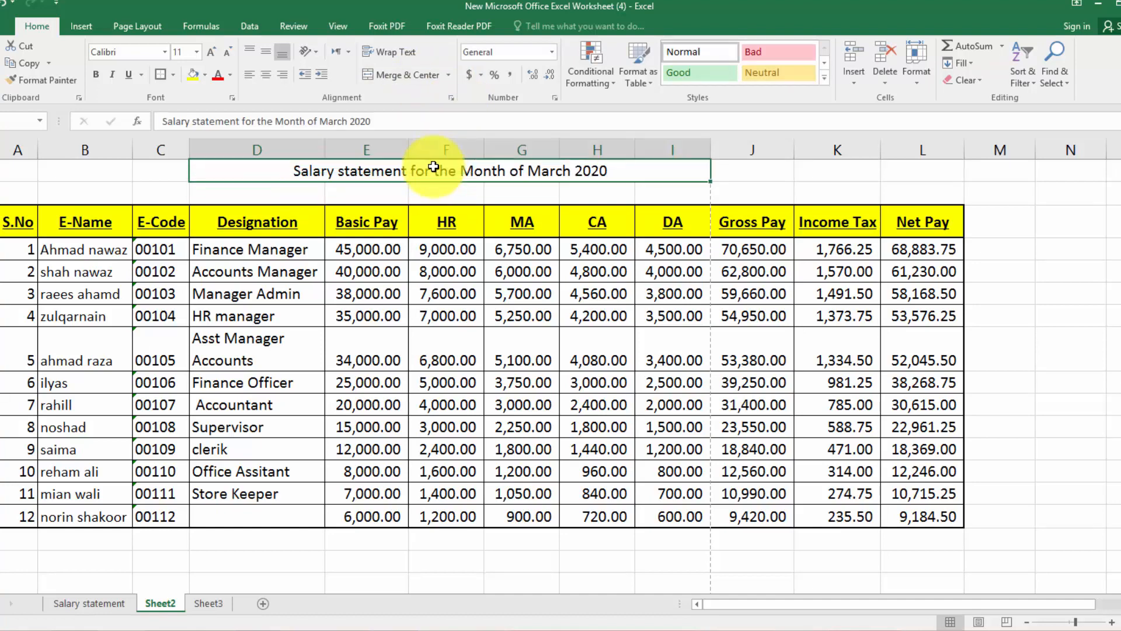
Fill the merged title cell D1:I1 with the standard orange colour.
{"action": "left_click", "coordinate": [1026, 622]}
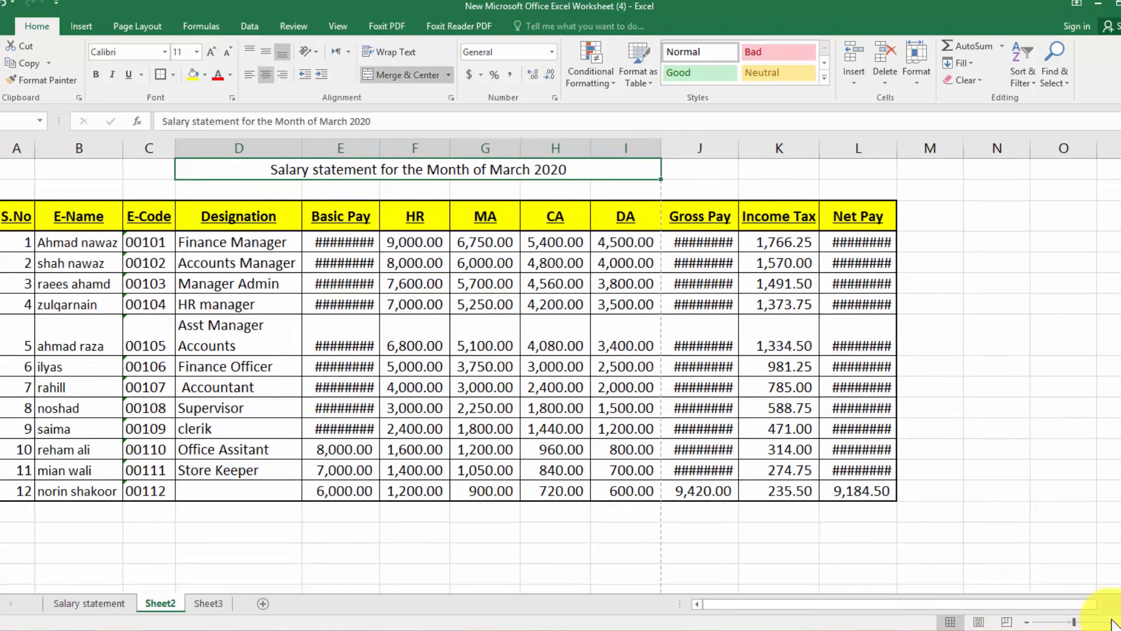
{"action": "left_click", "coordinate": [1112, 624]}
{"action": "left_click", "coordinate": [1113, 623]}
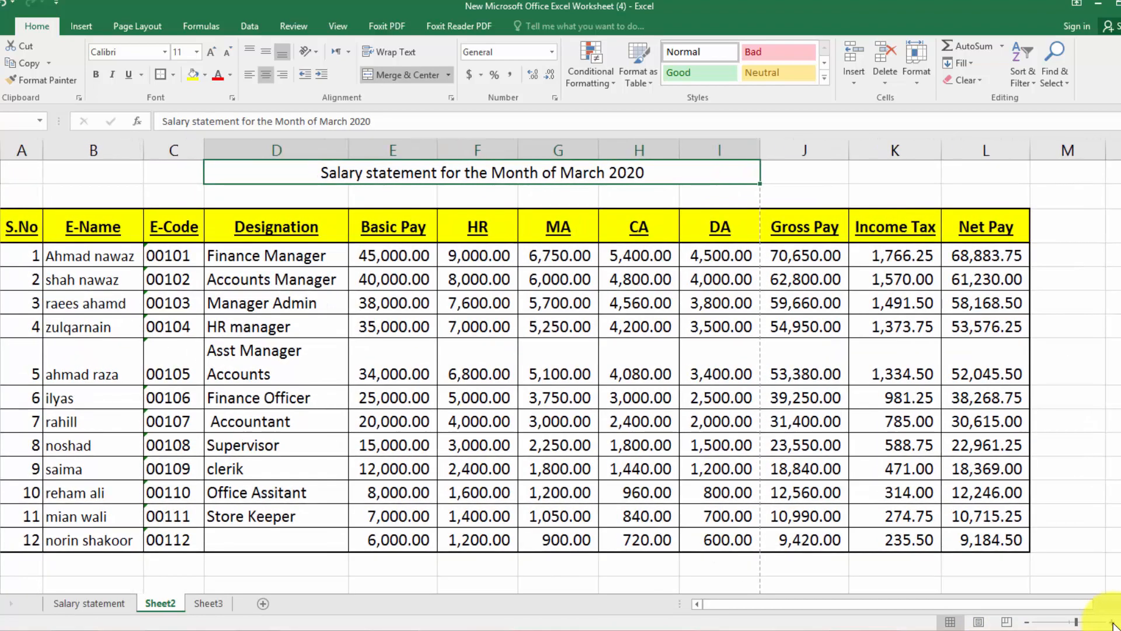
{"action": "left_click", "coordinate": [1113, 623]}
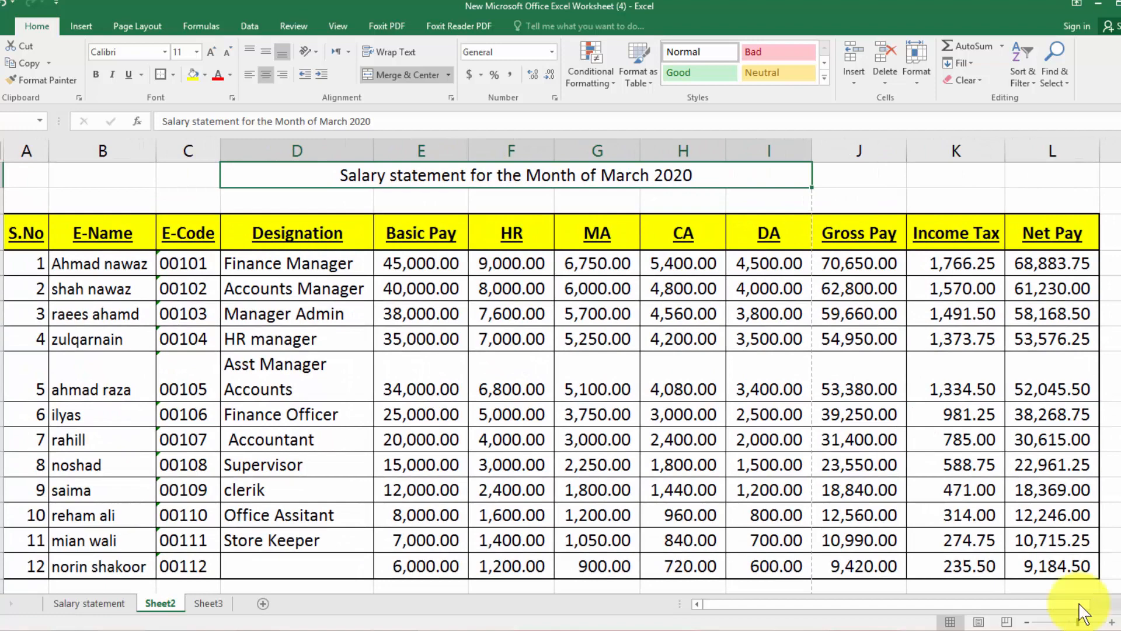
{"action": "left_click", "coordinate": [205, 74]}
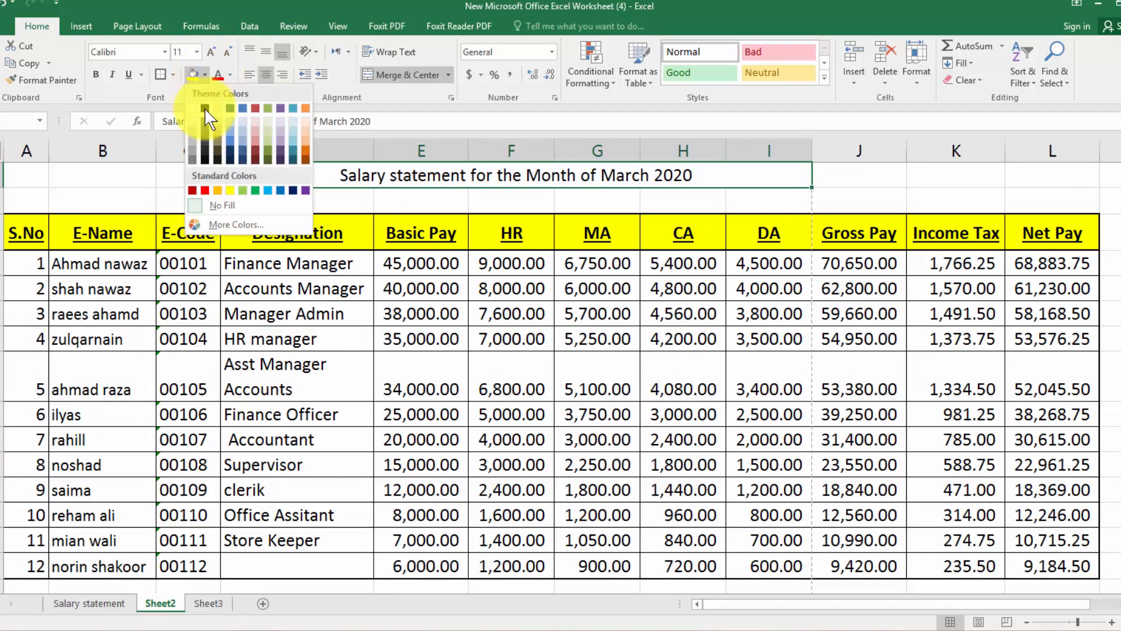
{"action": "left_click", "coordinate": [221, 193]}
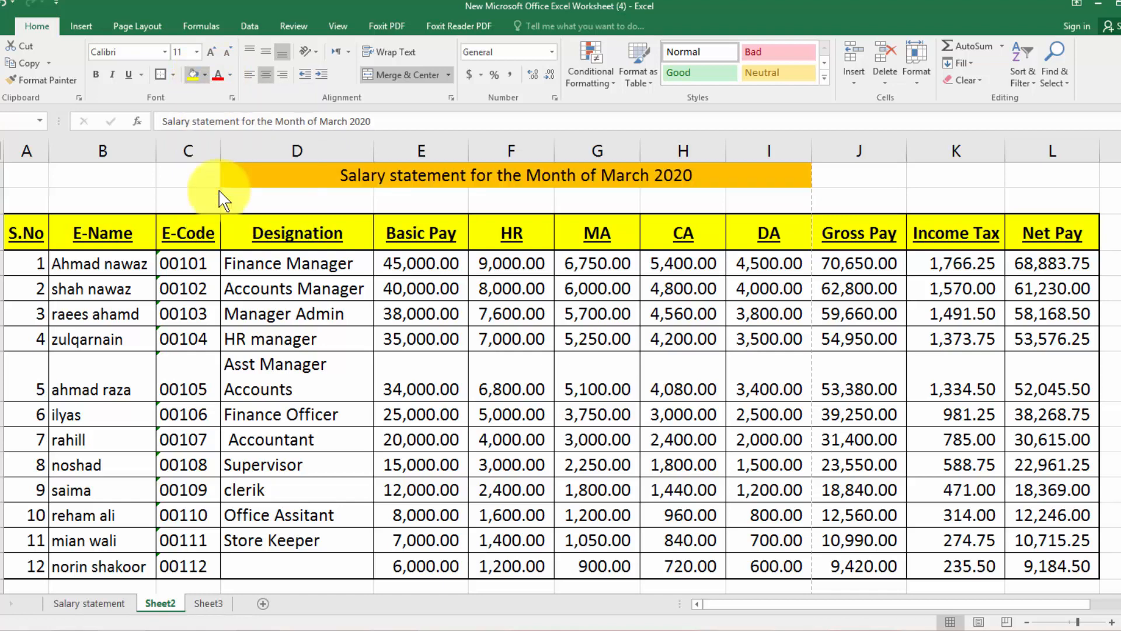
Increase the title's font size to 18 and reduce the height of the empty row 2 beneath it.
{"action": "left_click", "coordinate": [210, 56]}
{"action": "left_click", "coordinate": [210, 56]}
{"action": "left_click", "coordinate": [210, 56]}
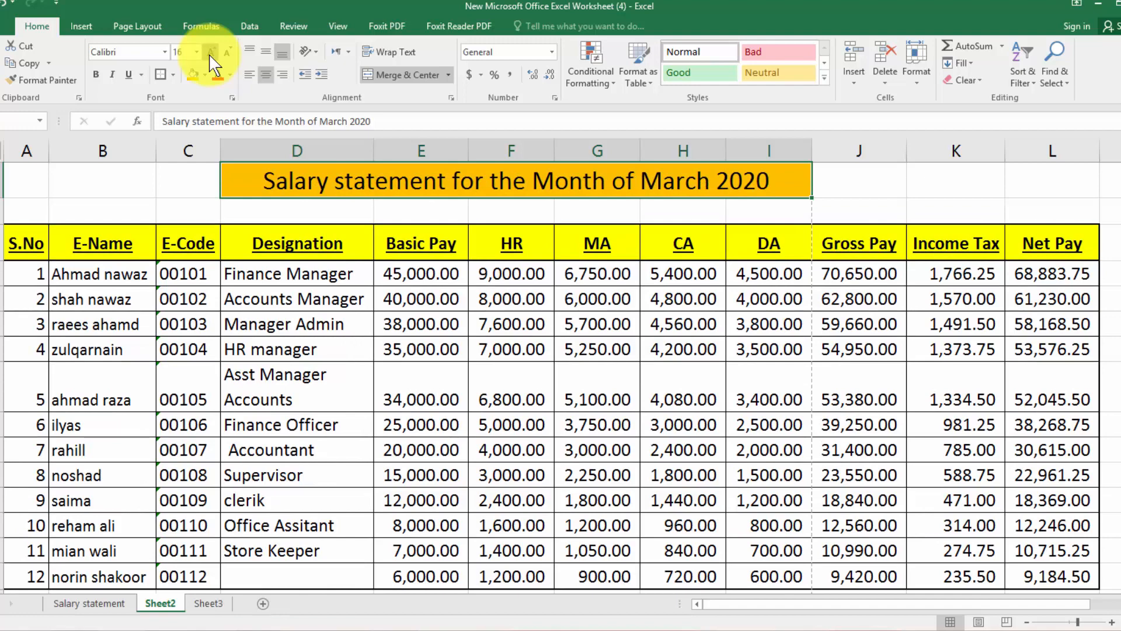
{"action": "left_click", "coordinate": [211, 56]}
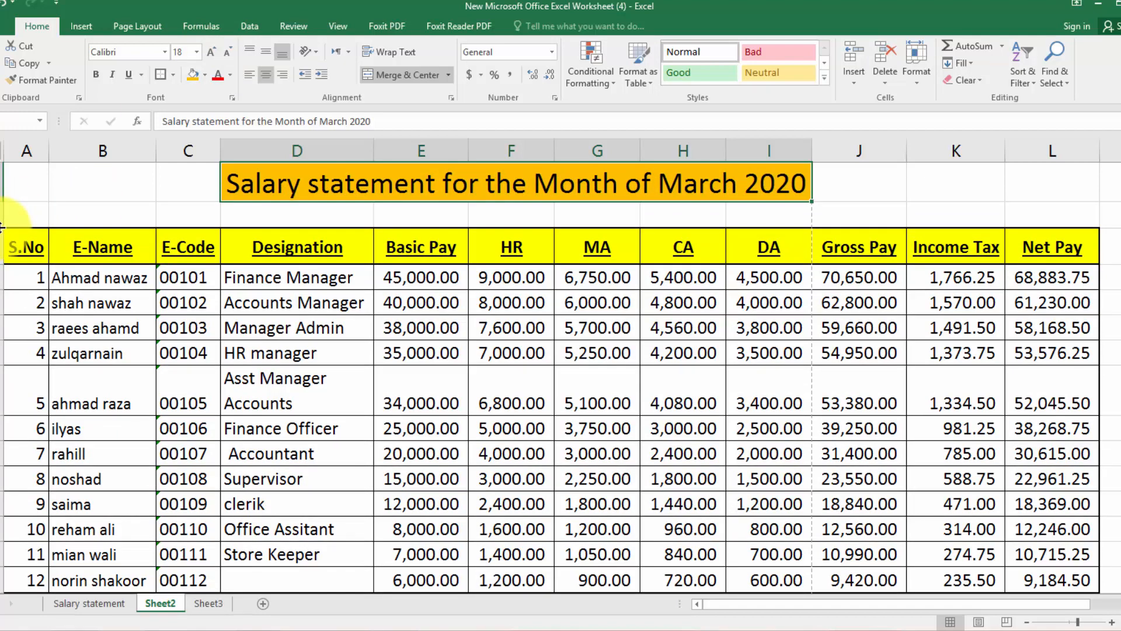
{"action": "left_click_drag", "start_coordinate": [2, 227], "coordinate": [2, 210]}
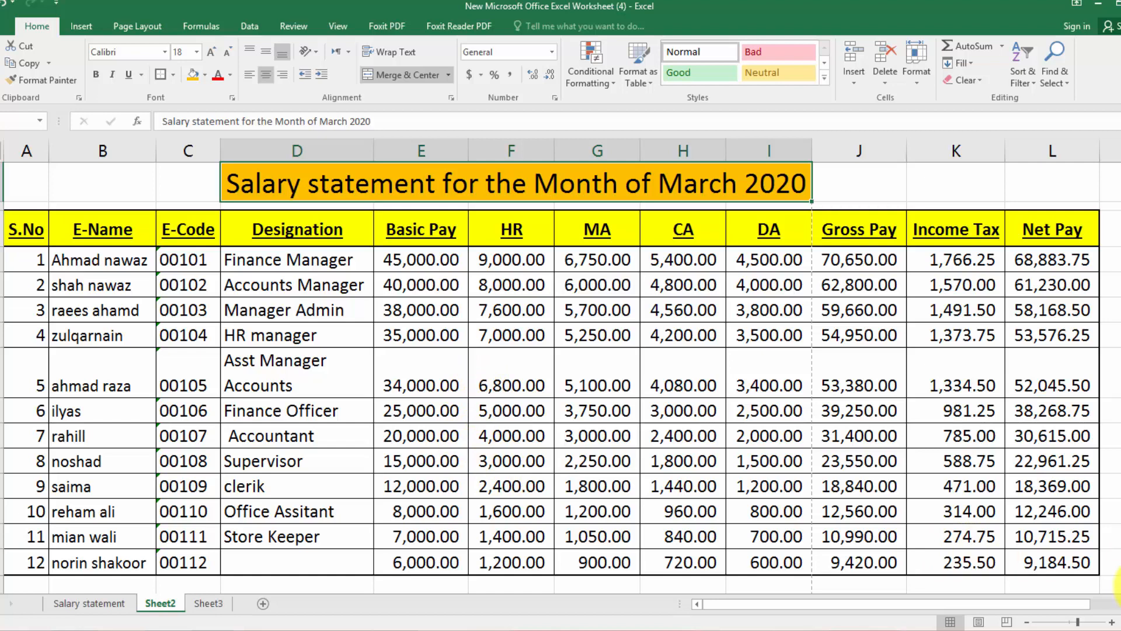
Merge and centre C16:D16 below the last employee row and enter the label "Total".
{"action": "scroll", "coordinate": [676, 483], "scroll_direction": "down", "scroll_amount": 2}
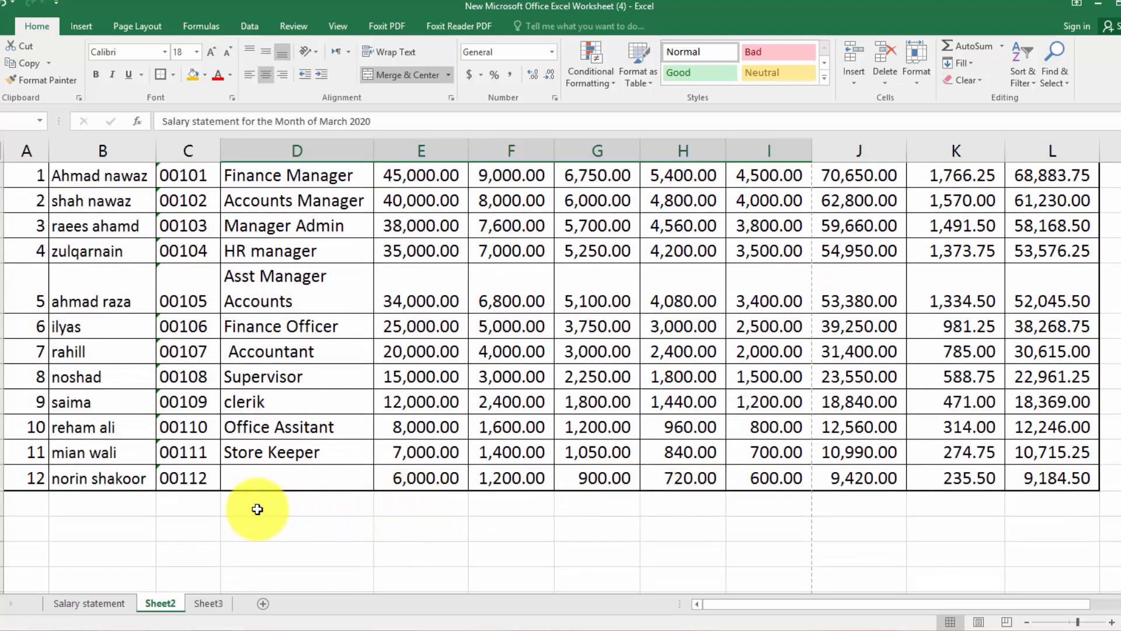
{"action": "left_click", "coordinate": [197, 501]}
{"action": "left_click", "coordinate": [239, 501], "text": "shift"}
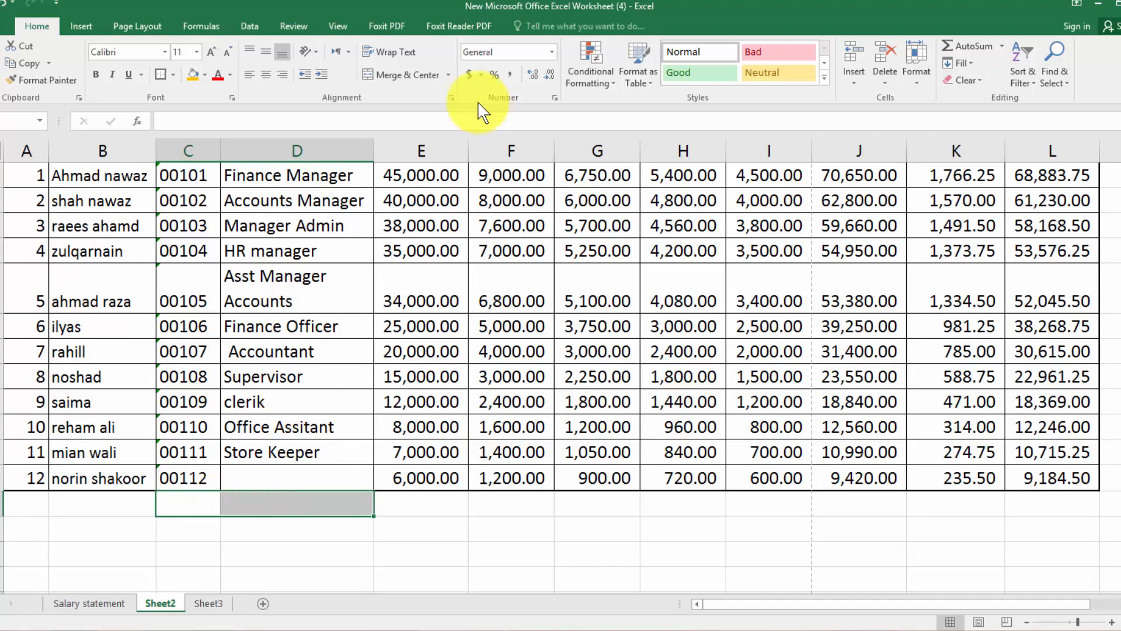
{"action": "left_click", "coordinate": [435, 76]}
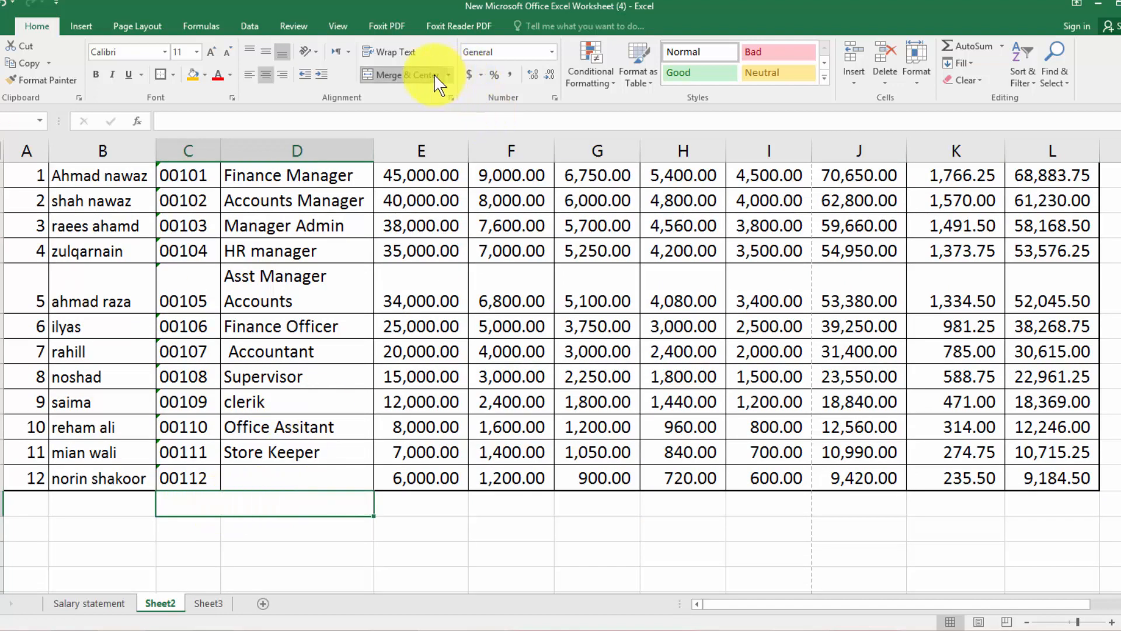
{"action": "type", "text": "T"}
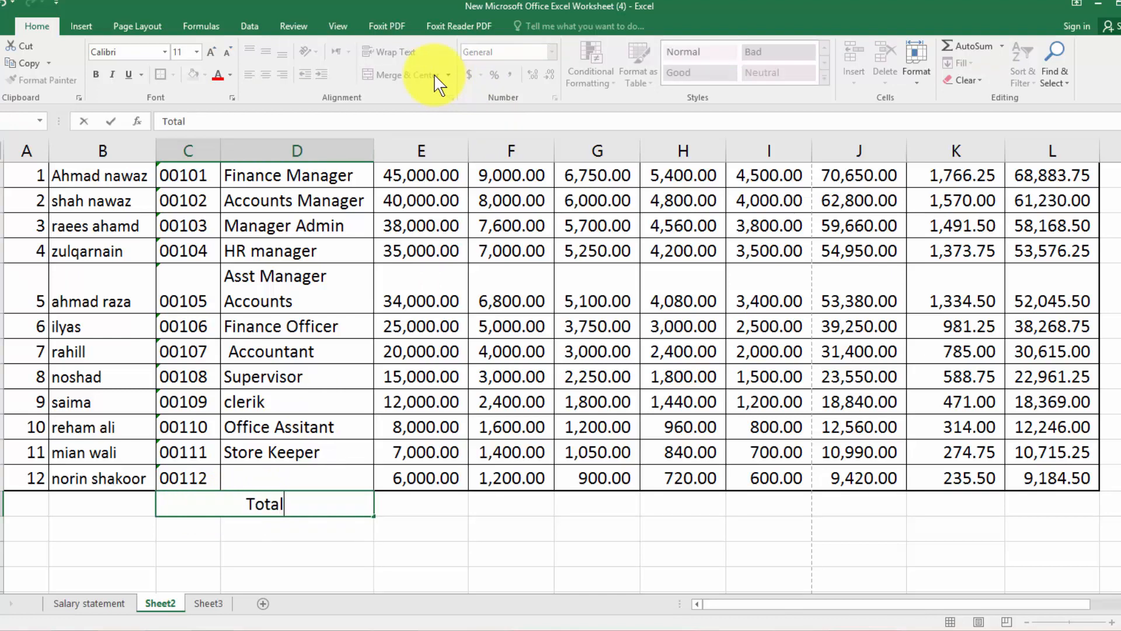
{"action": "type", "text": "otal"}
{"action": "key", "text": "Tab"}
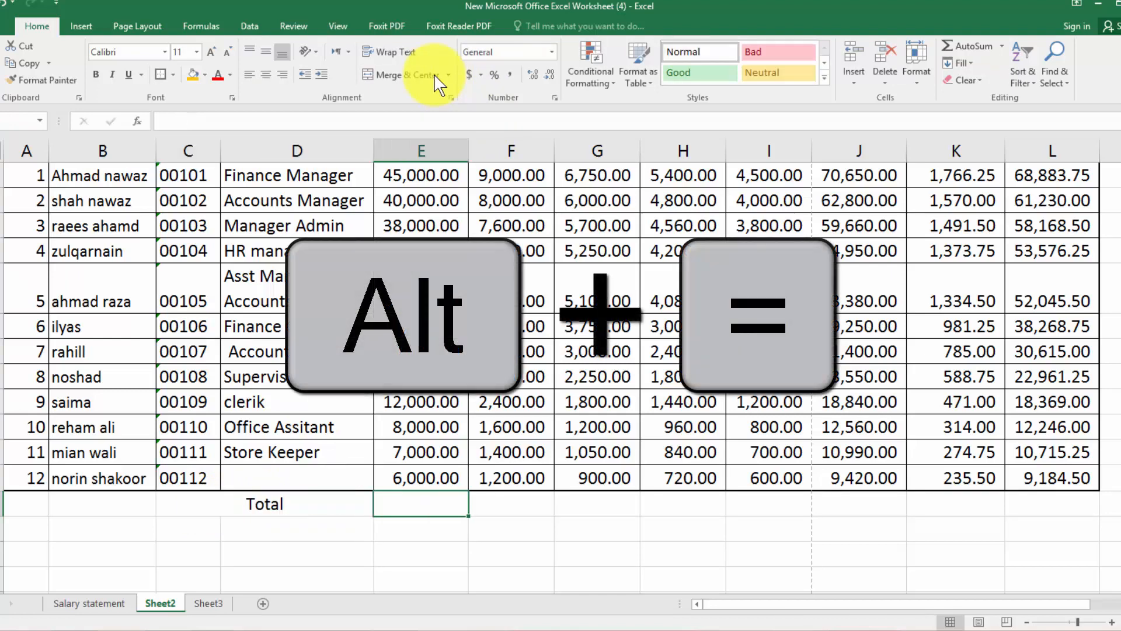
Sum Basic Pay in E16 with =SUM(E4:E15) and fill the formula across to Net Pay in L16.
{"action": "key", "text": "alt+equal"}
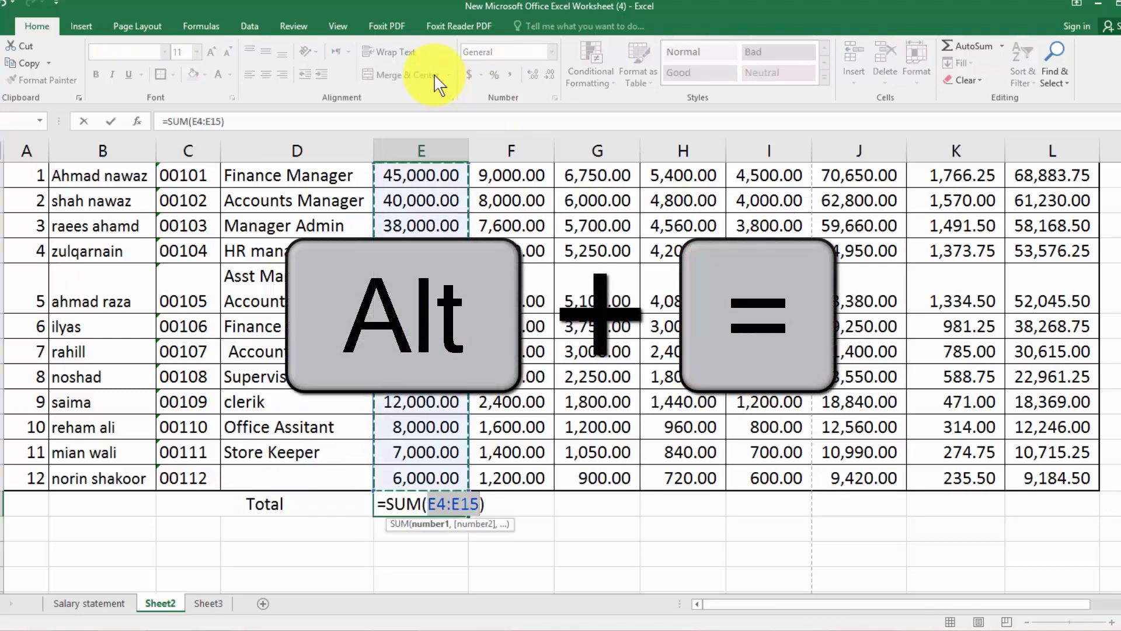
{"action": "key", "text": "Return"}
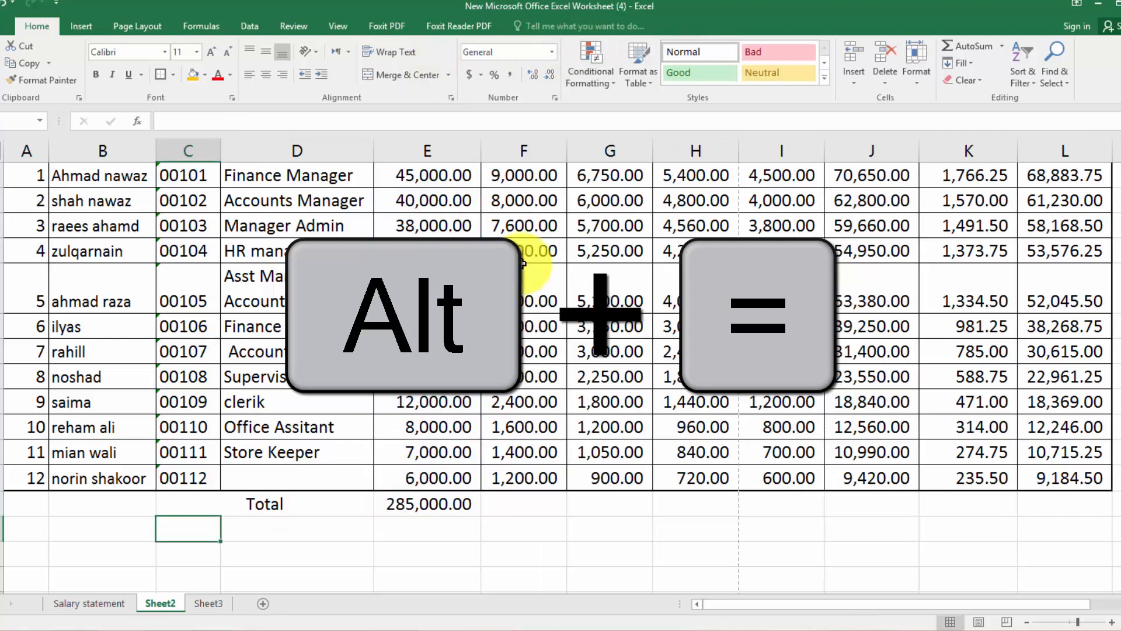
{"action": "left_click", "coordinate": [420, 501]}
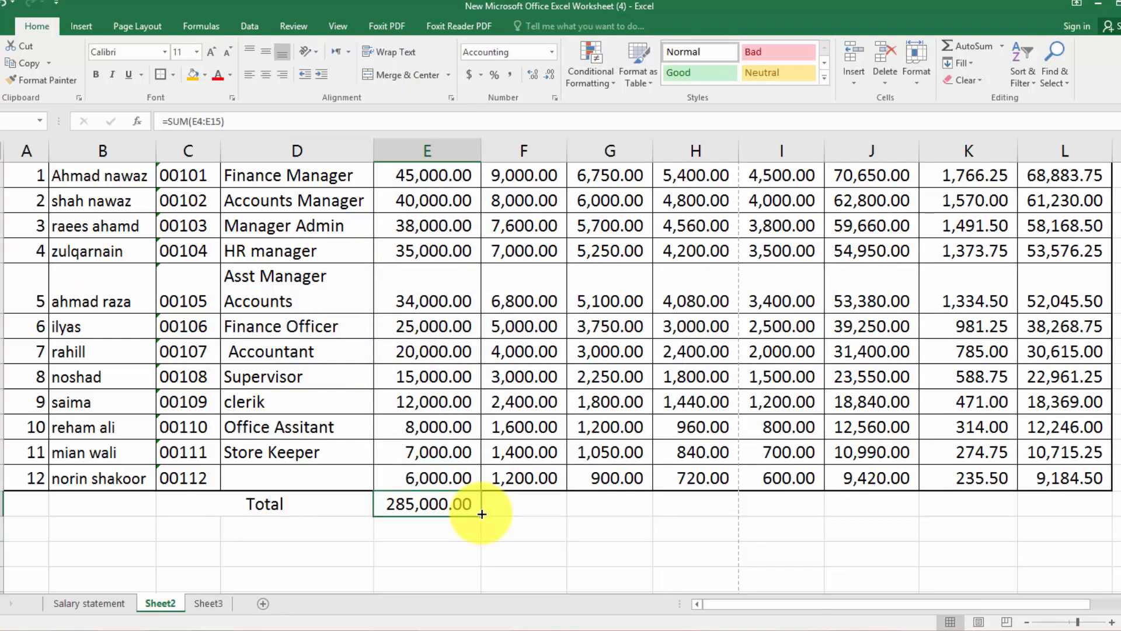
{"action": "left_click_drag", "start_coordinate": [482, 514], "coordinate": [1093, 499]}
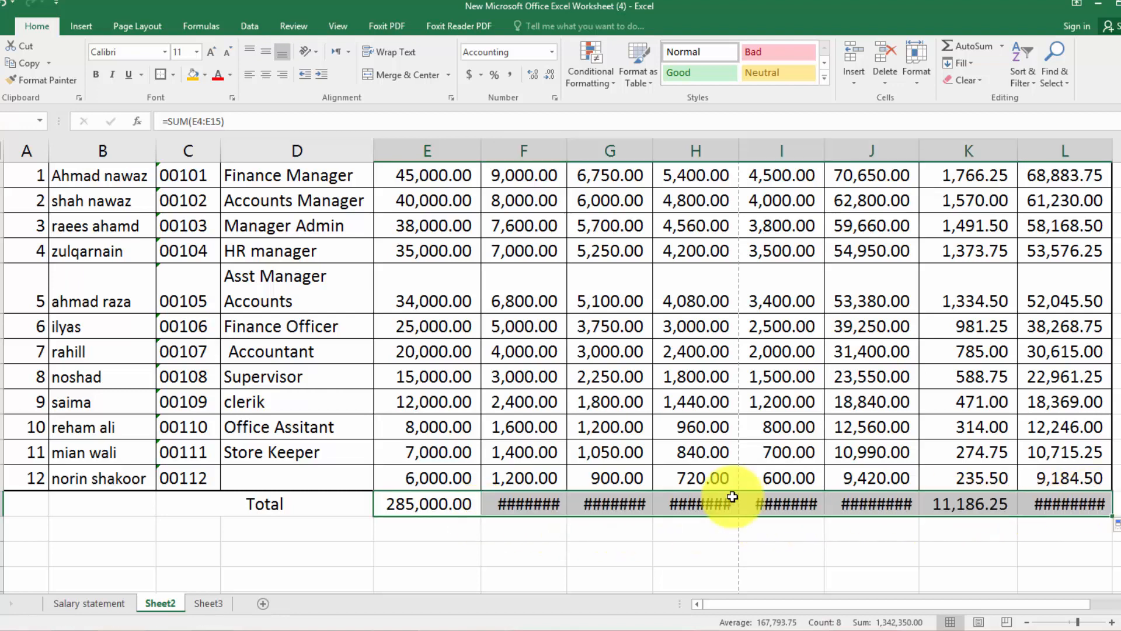
Widen columns F, G, H, I, J and L to fit the totals in row 16.
{"action": "double_click", "coordinate": [739, 146]}
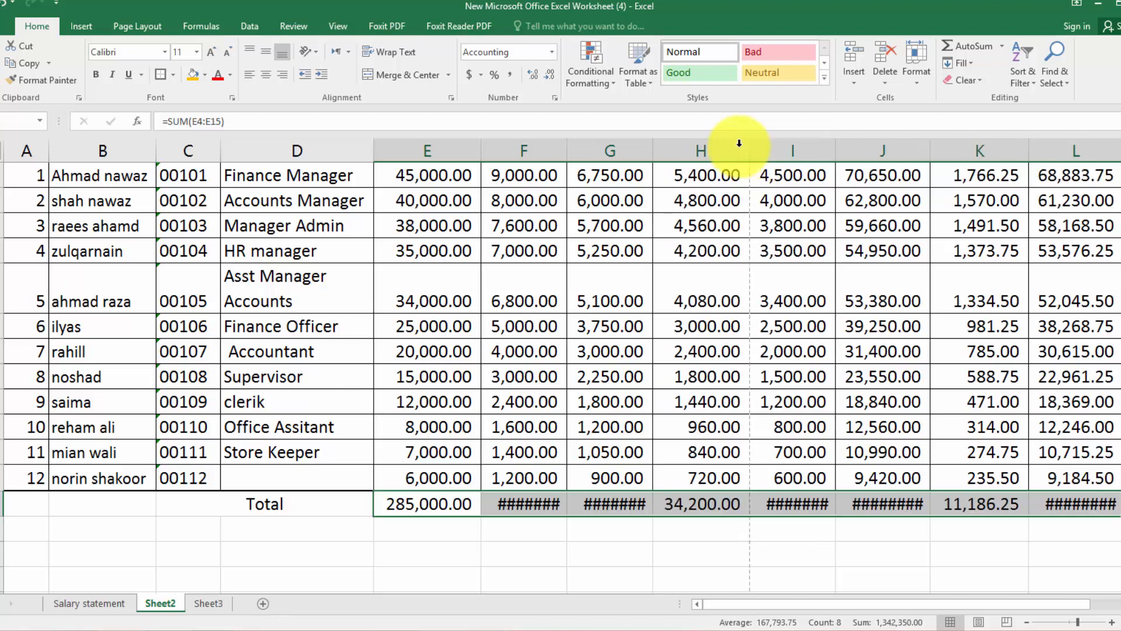
{"action": "double_click", "coordinate": [836, 151]}
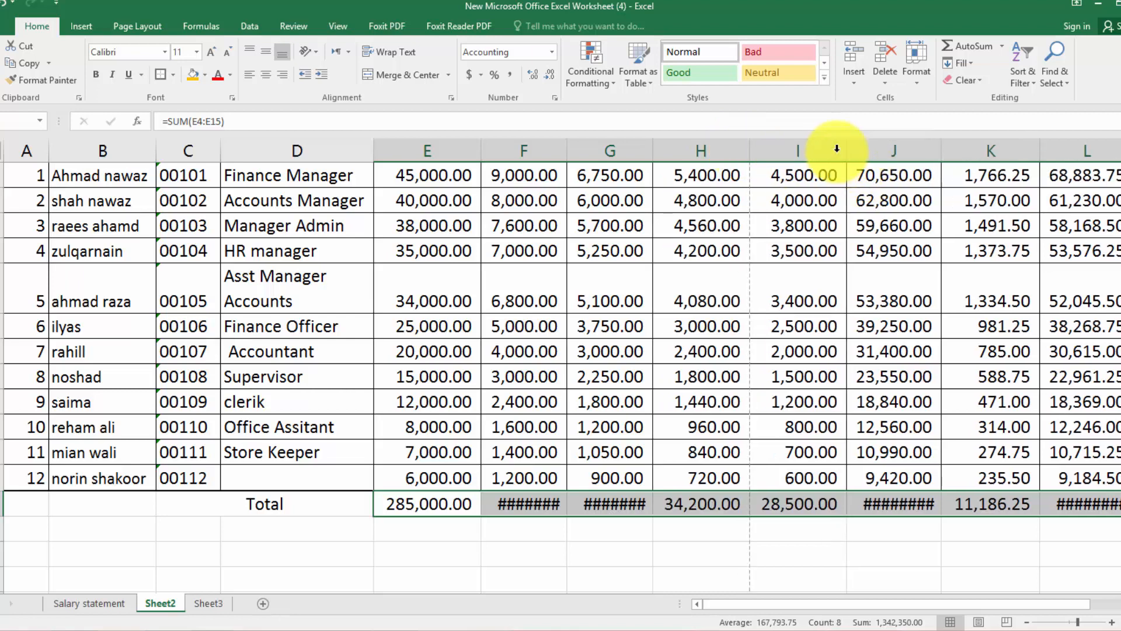
{"action": "double_click", "coordinate": [944, 157]}
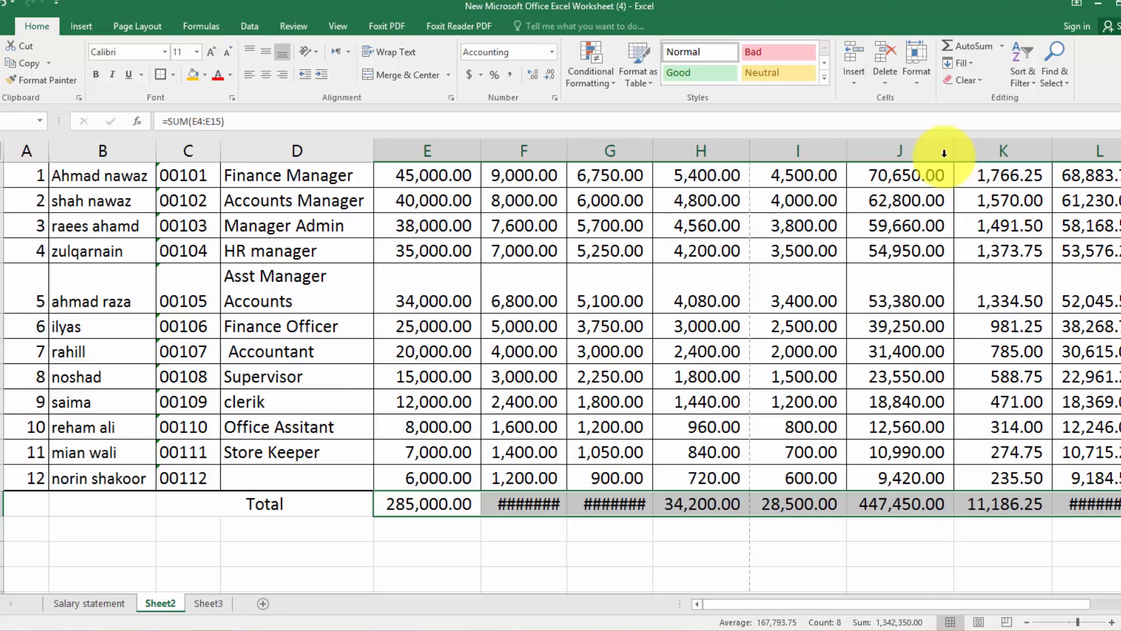
{"action": "double_click", "coordinate": [654, 149]}
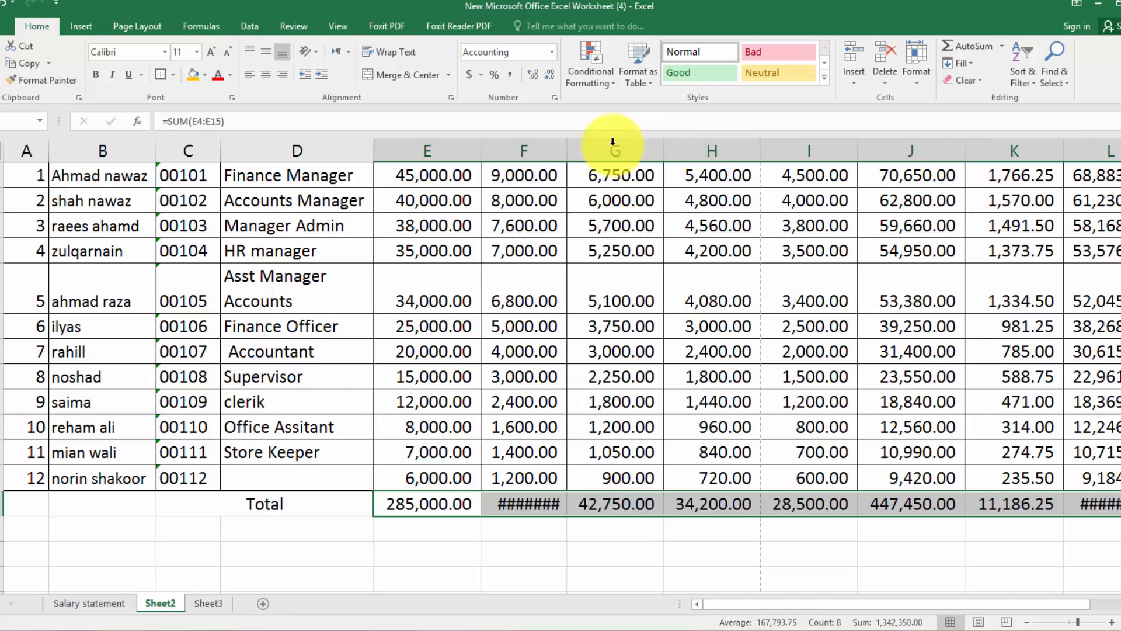
{"action": "double_click", "coordinate": [567, 145]}
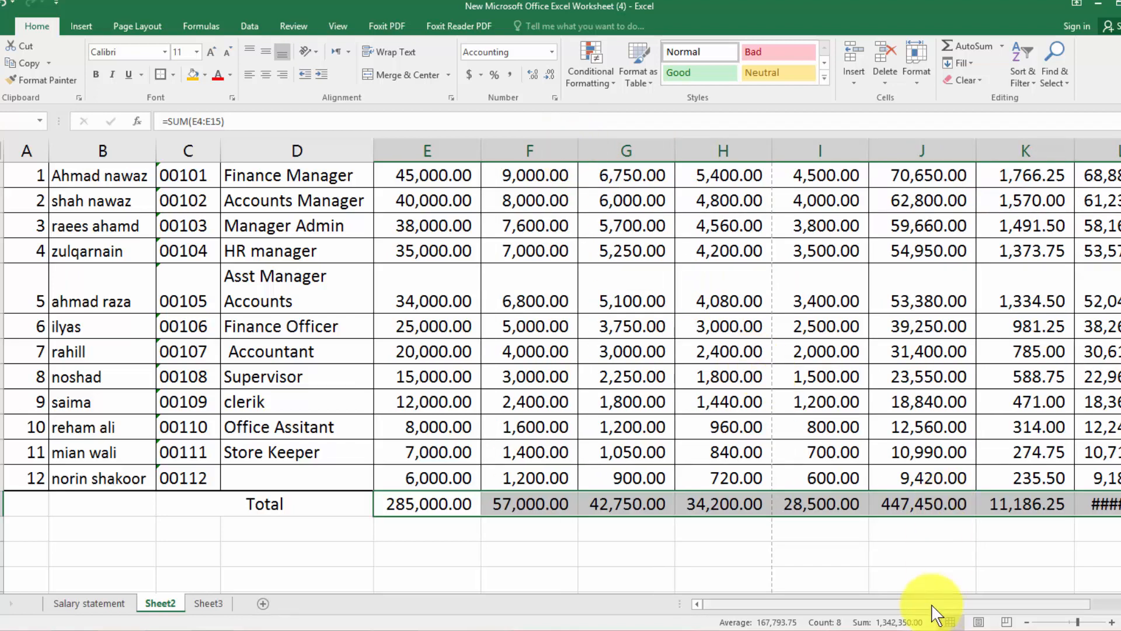
{"action": "left_click", "coordinate": [1029, 622]}
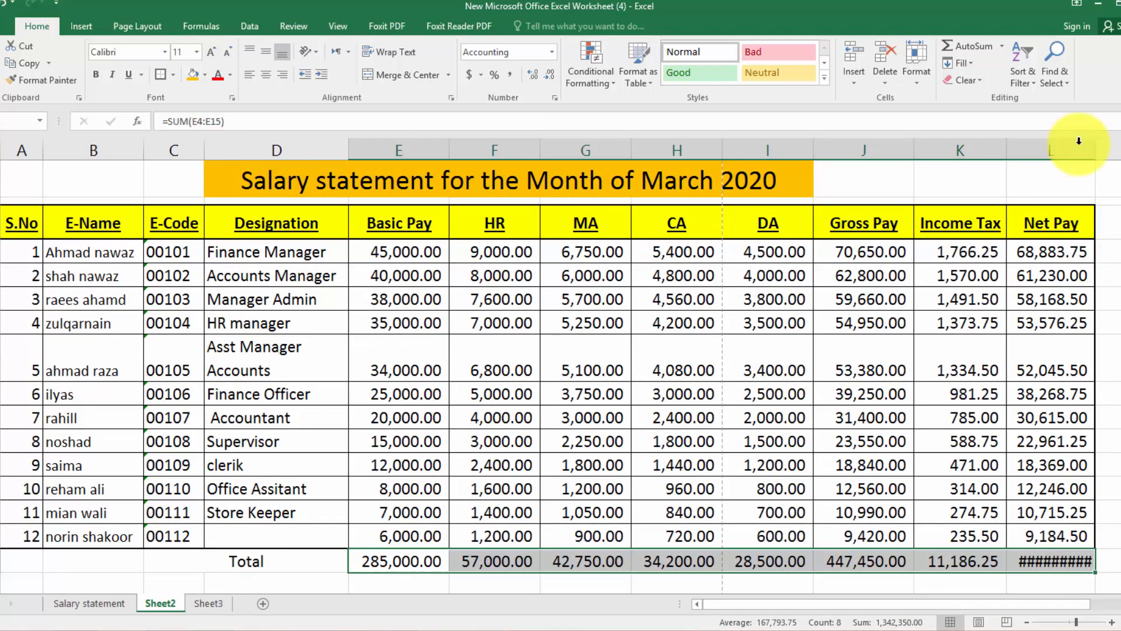
{"action": "left_click_drag", "start_coordinate": [1098, 148], "coordinate": [1103, 147]}
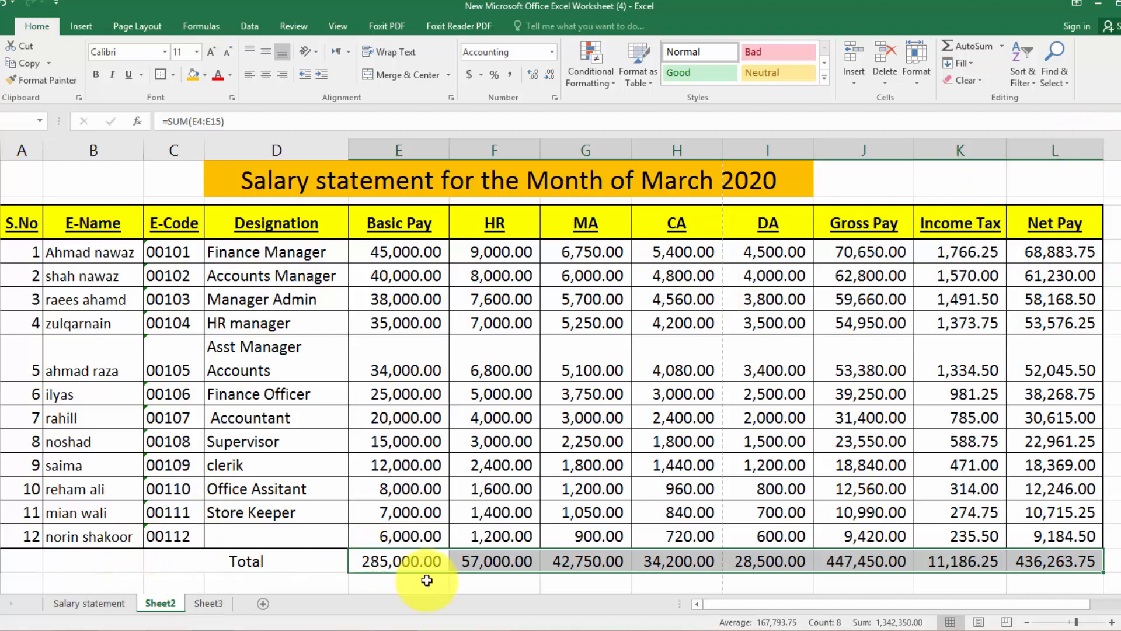
Apply All Borders to the total row C16:L16 and add Thick Outside Borders around it.
{"action": "left_click", "coordinate": [205, 559]}
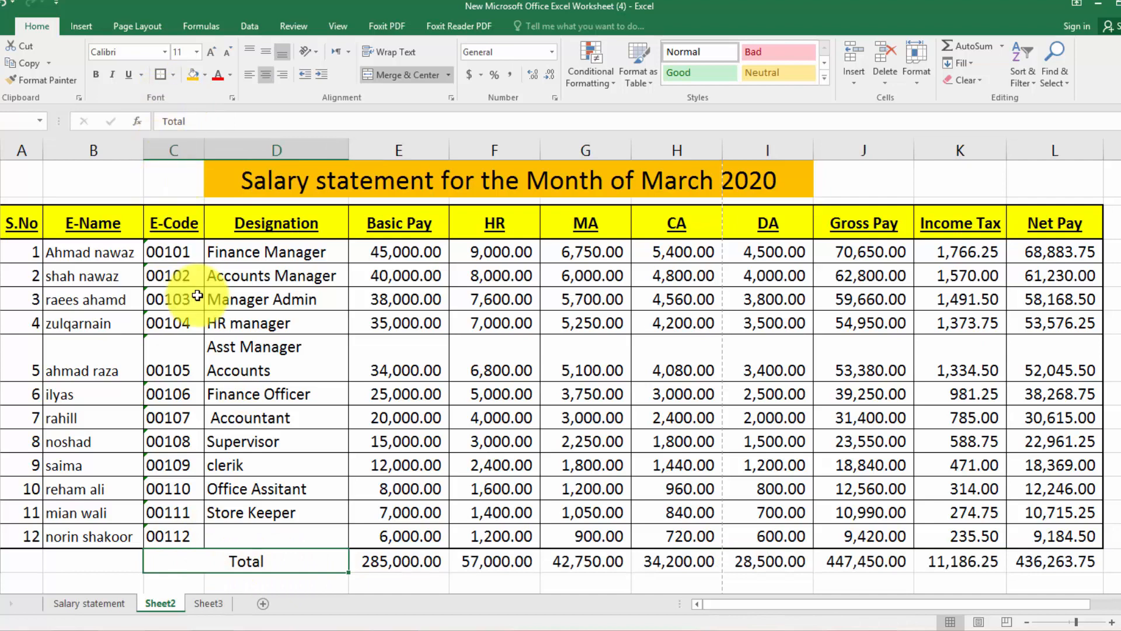
{"action": "left_click_drag", "start_coordinate": [233, 552], "coordinate": [1041, 558]}
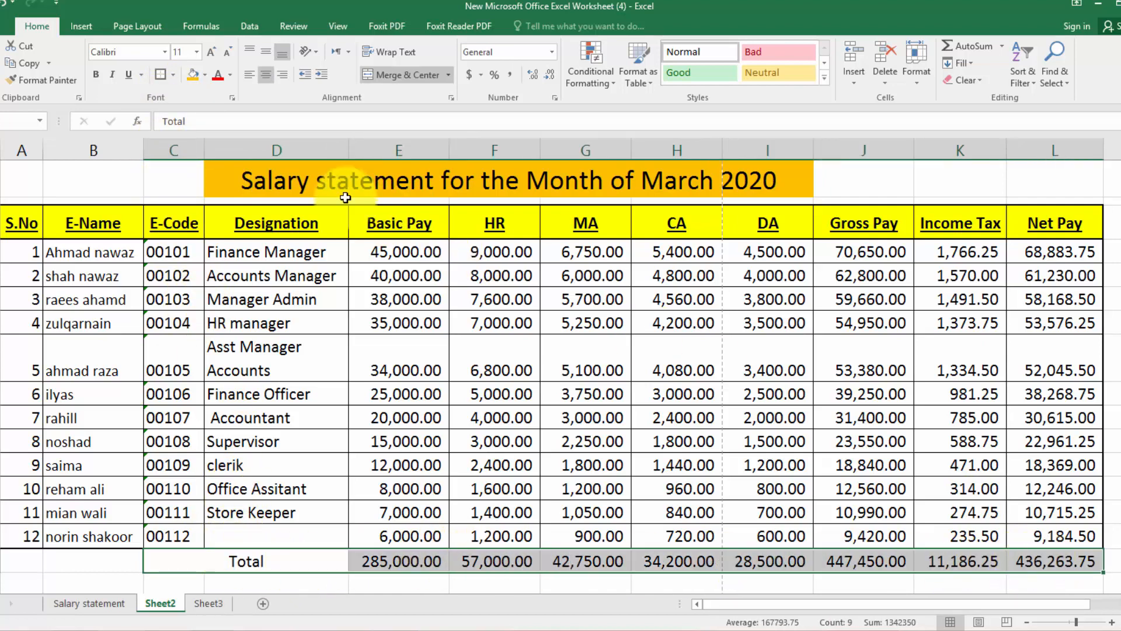
{"action": "left_click", "coordinate": [158, 73]}
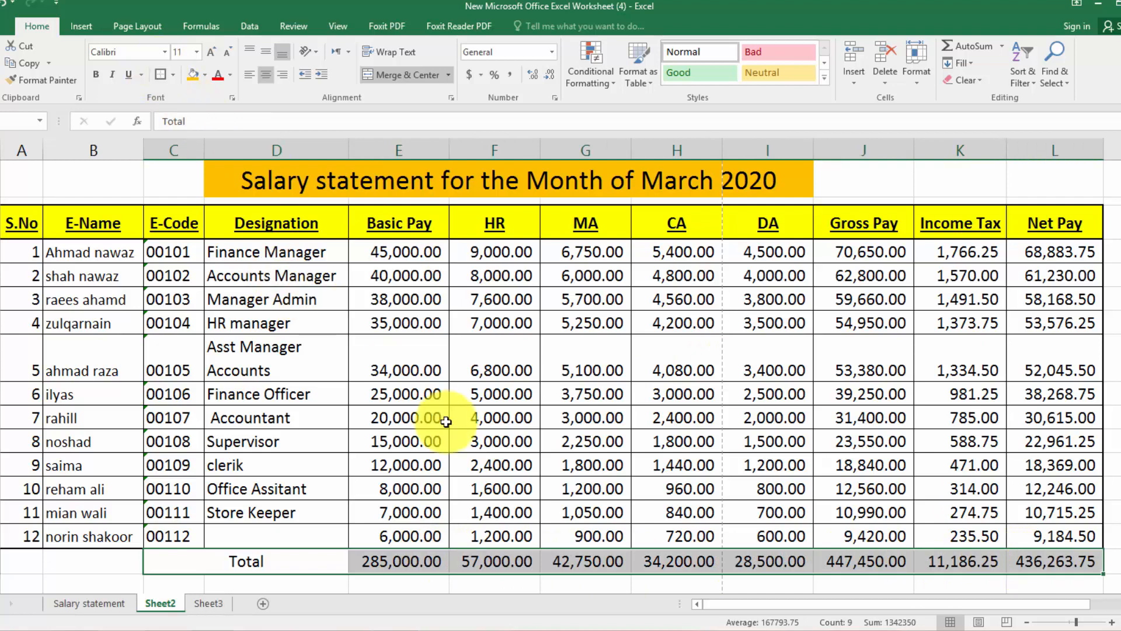
{"action": "left_click", "coordinate": [174, 77]}
{"action": "left_click", "coordinate": [187, 196]}
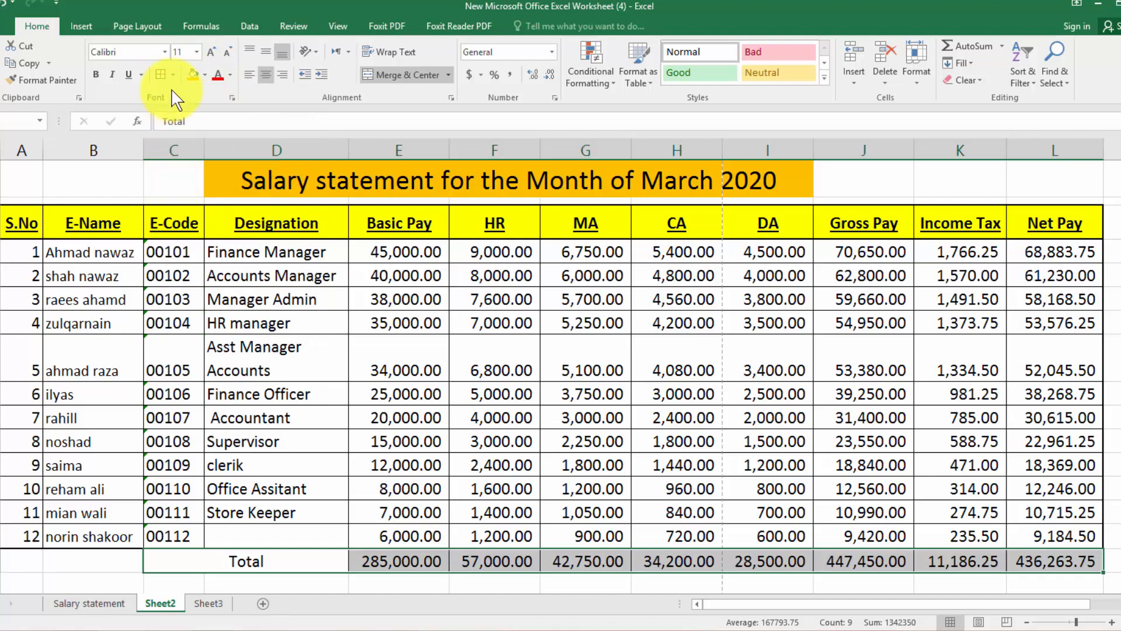
{"action": "left_click", "coordinate": [173, 77]}
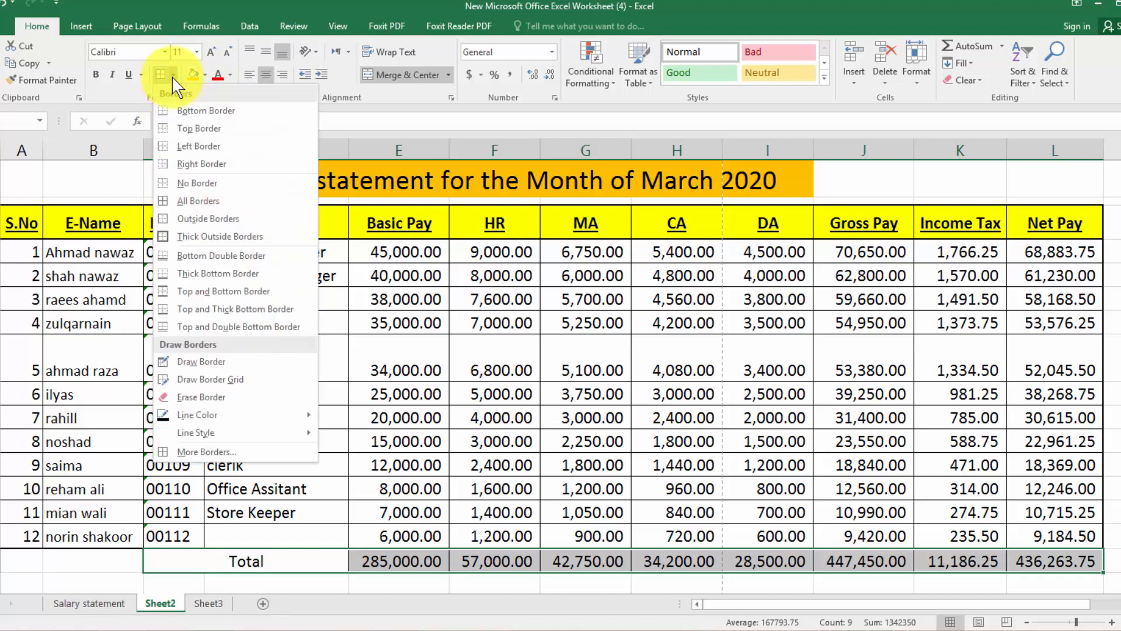
{"action": "left_click", "coordinate": [185, 240]}
{"action": "left_click", "coordinate": [510, 591]}
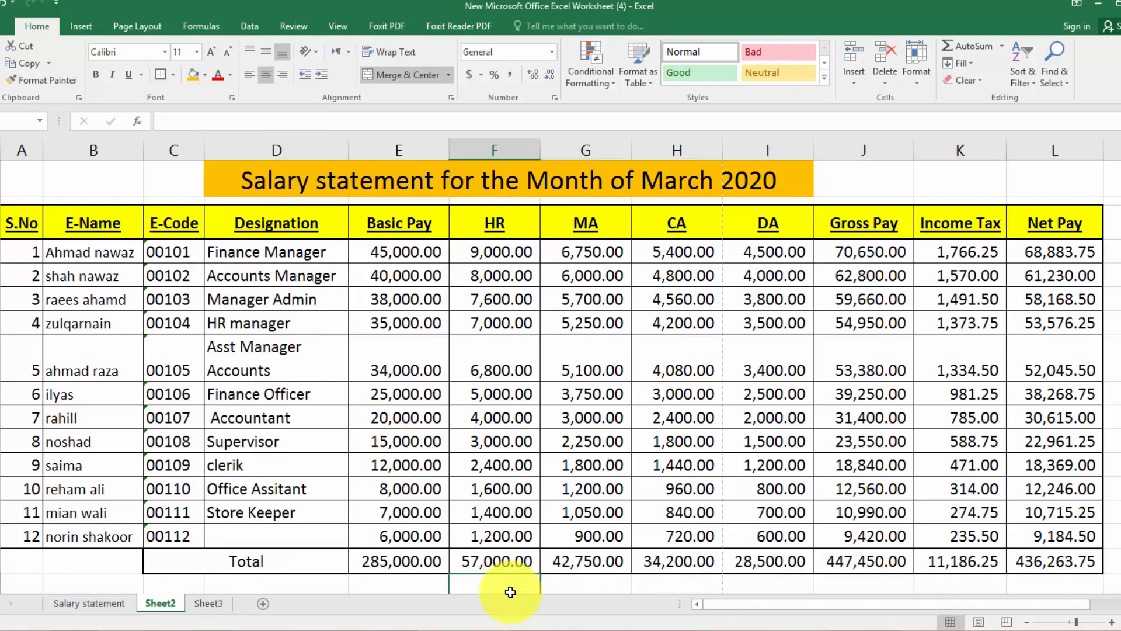